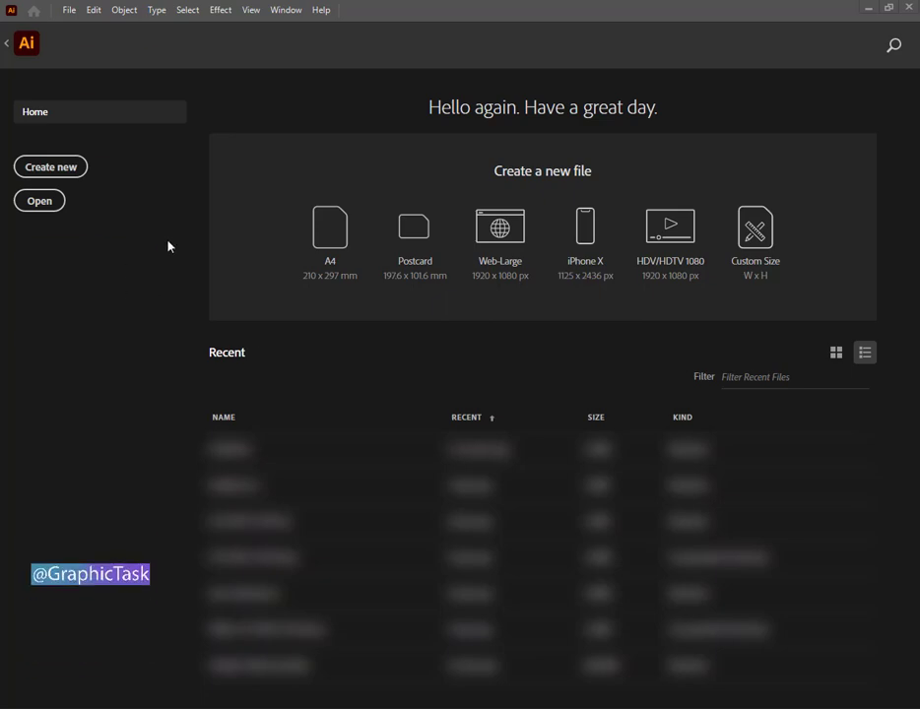
# - Create an 8.27 × 11.69 in portrait document with 0.125 in bleed, CMYK and 300 ppi
pyautogui.click(77, 14)
pyautogui.click(78, 26)
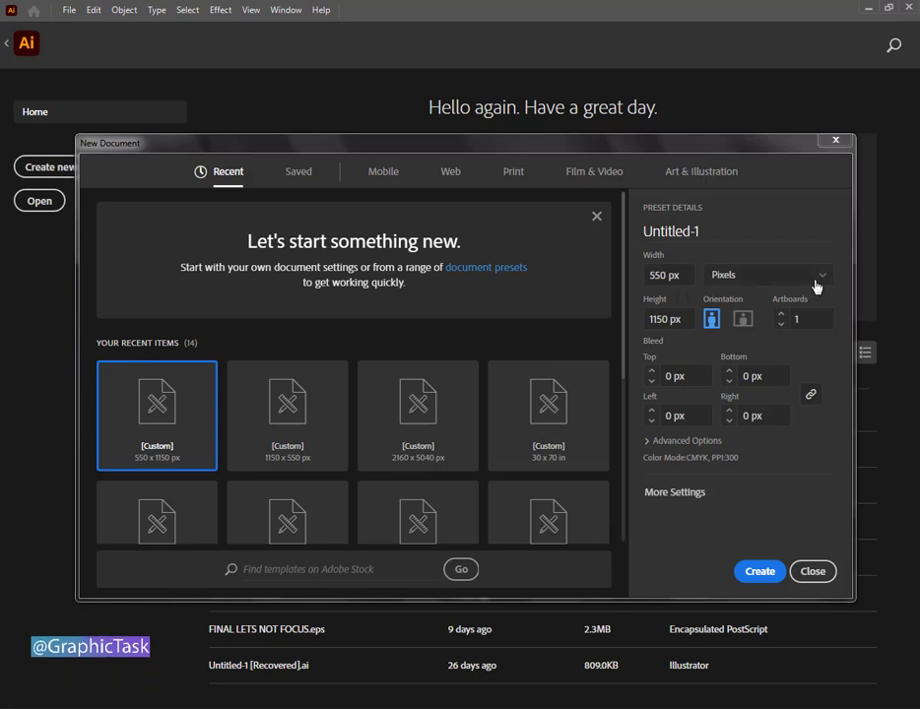
pyautogui.click(803, 285)
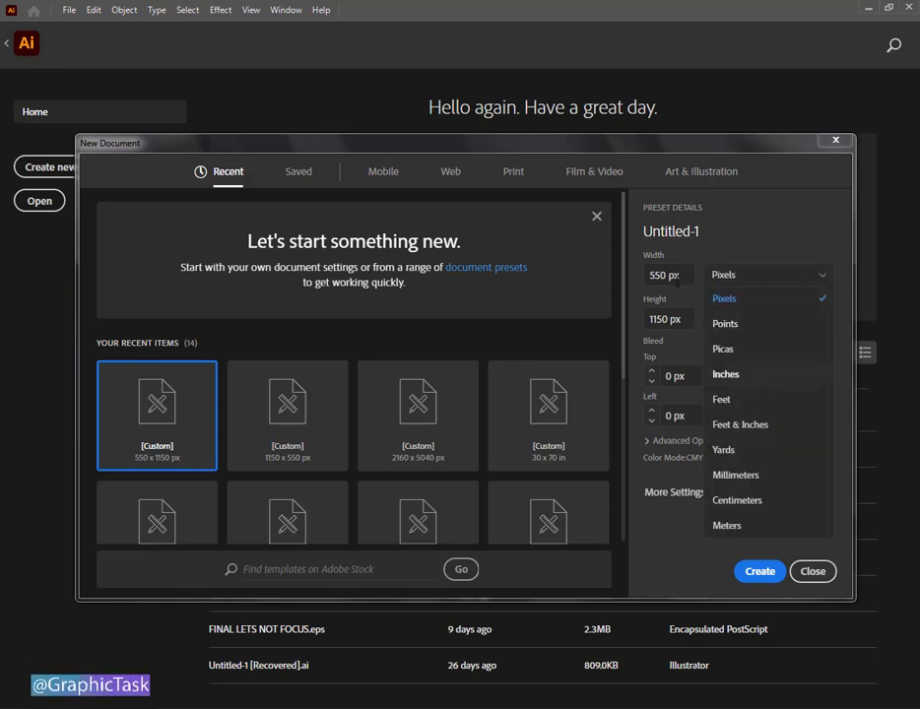
pyautogui.click(726, 374)
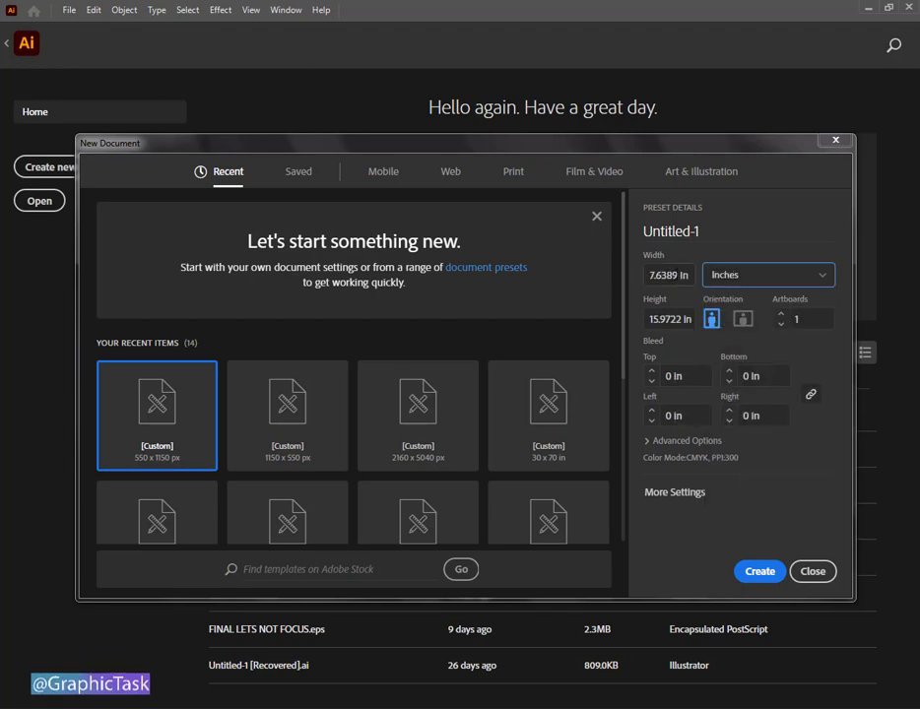
pyautogui.hotkey('shift', 'Tab')
pyautogui.write('8.27')
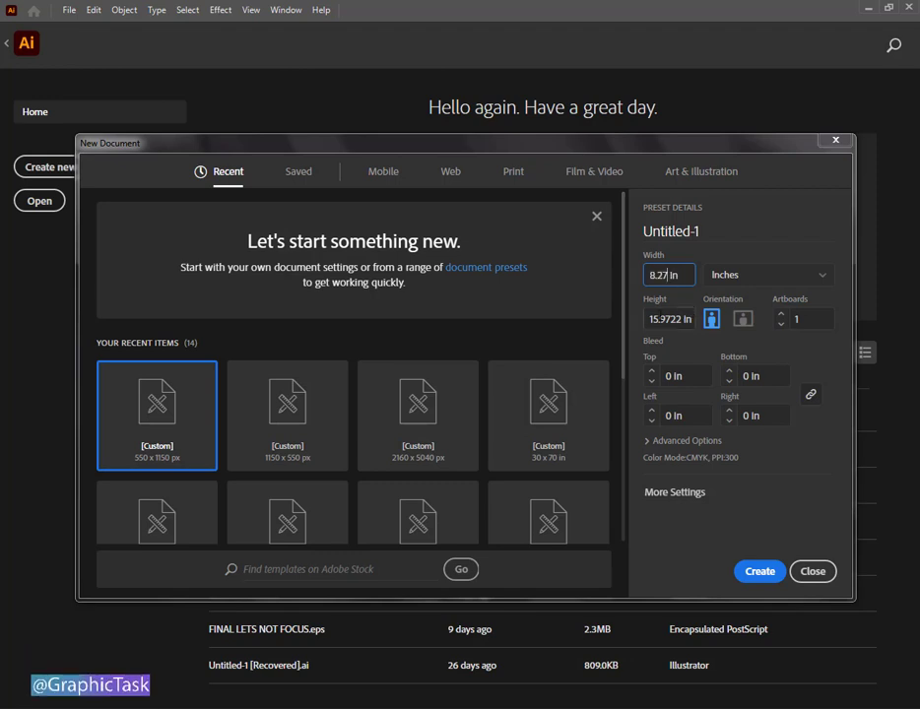
pyautogui.write('1')
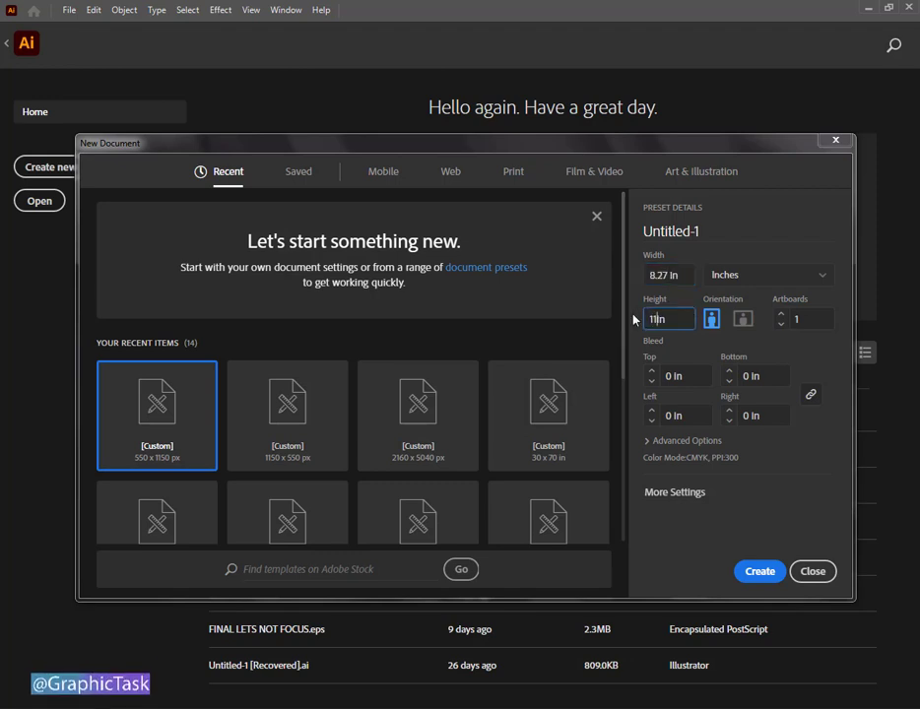
pyautogui.write('1.69')
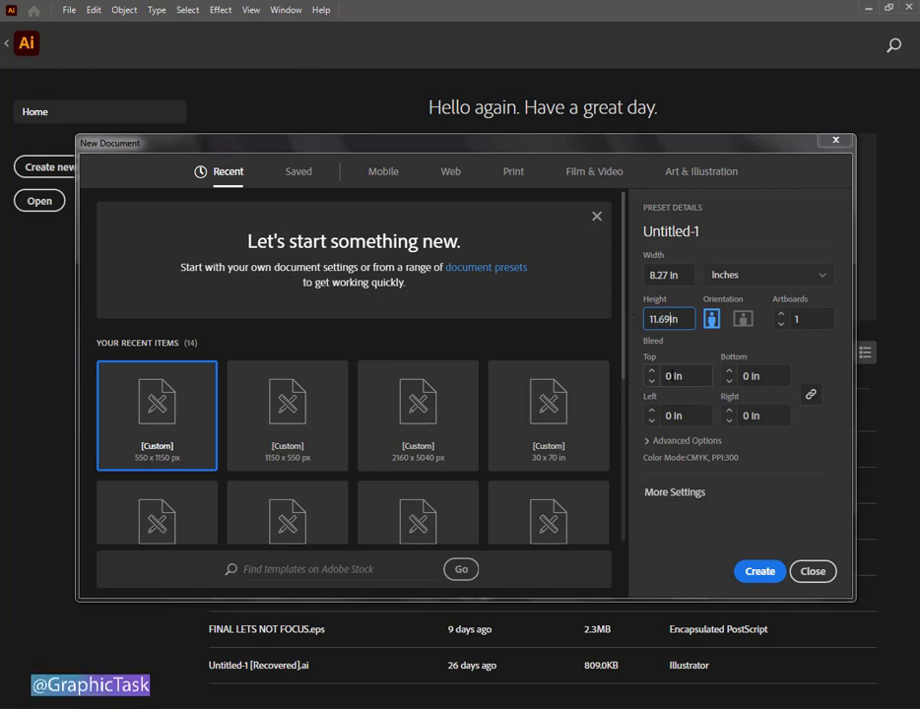
pyautogui.click(685, 377)
pyautogui.write('5')
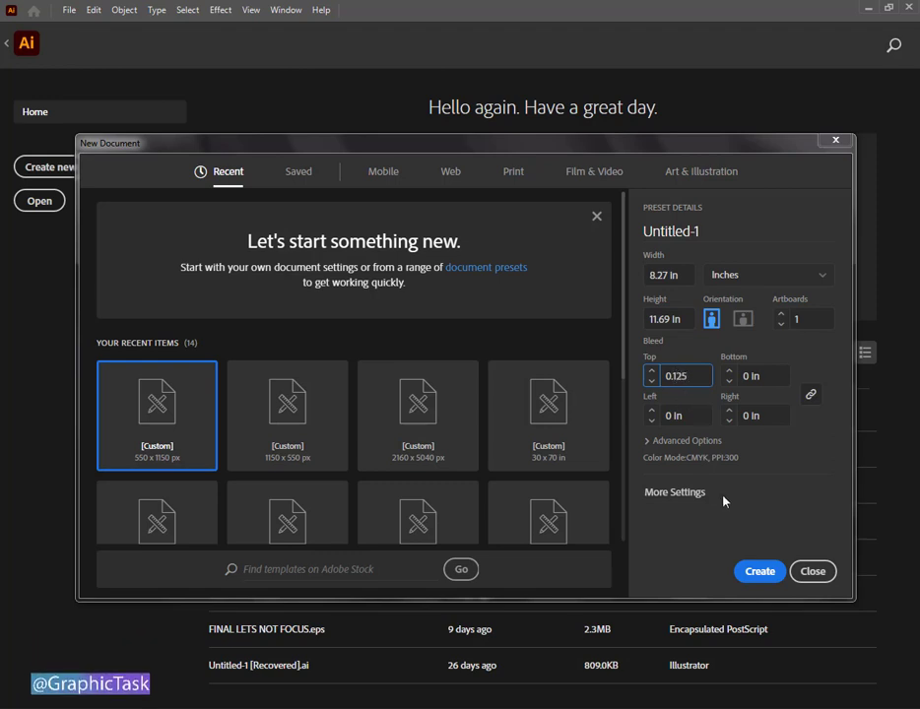
pyautogui.click(654, 443)
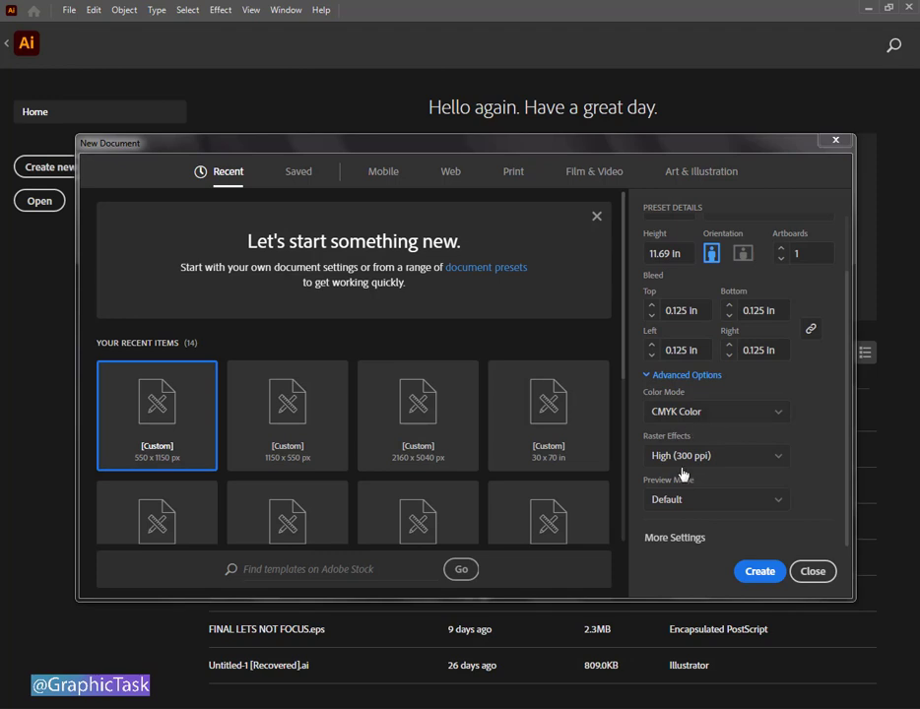
pyautogui.click(760, 572)
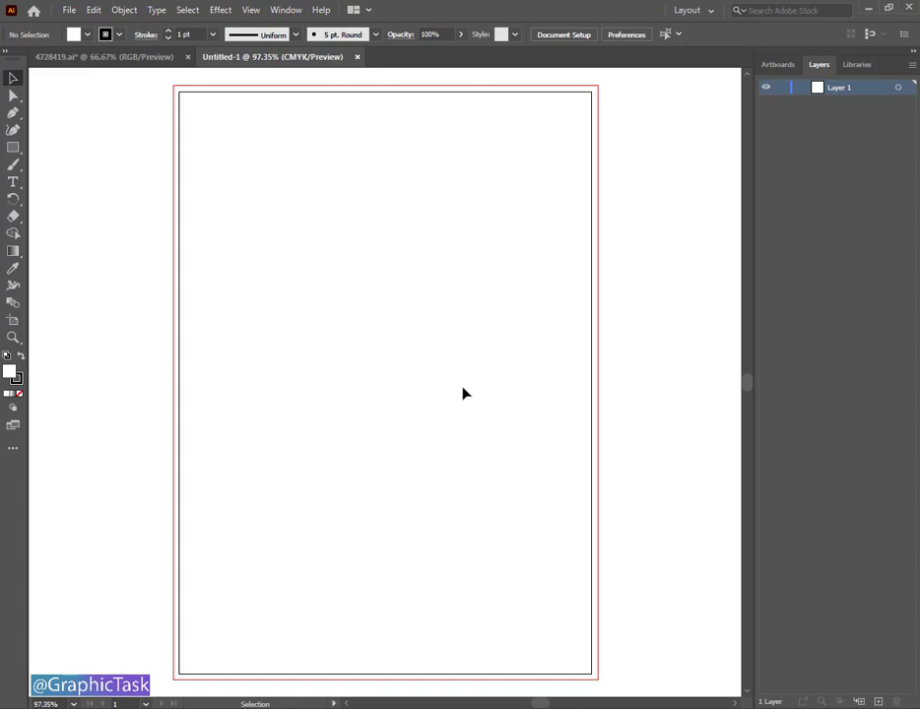
# - Ready the Rectangle tool with a white fill and no stroke
pyautogui.click(13, 147)
pyautogui.click(86, 34)
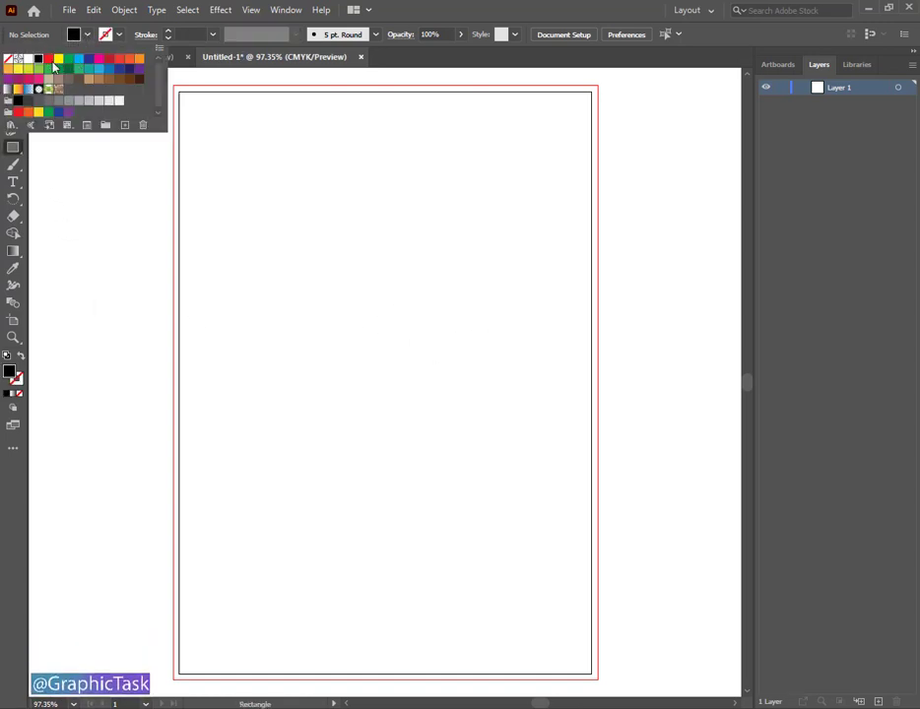
pyautogui.click(101, 194)
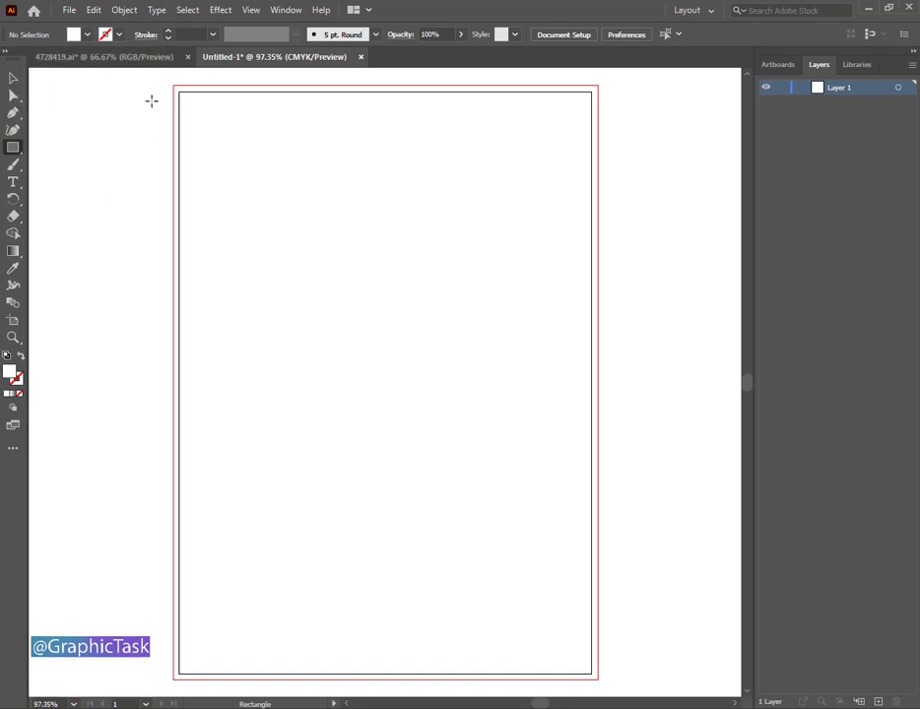
pyautogui.press('v')
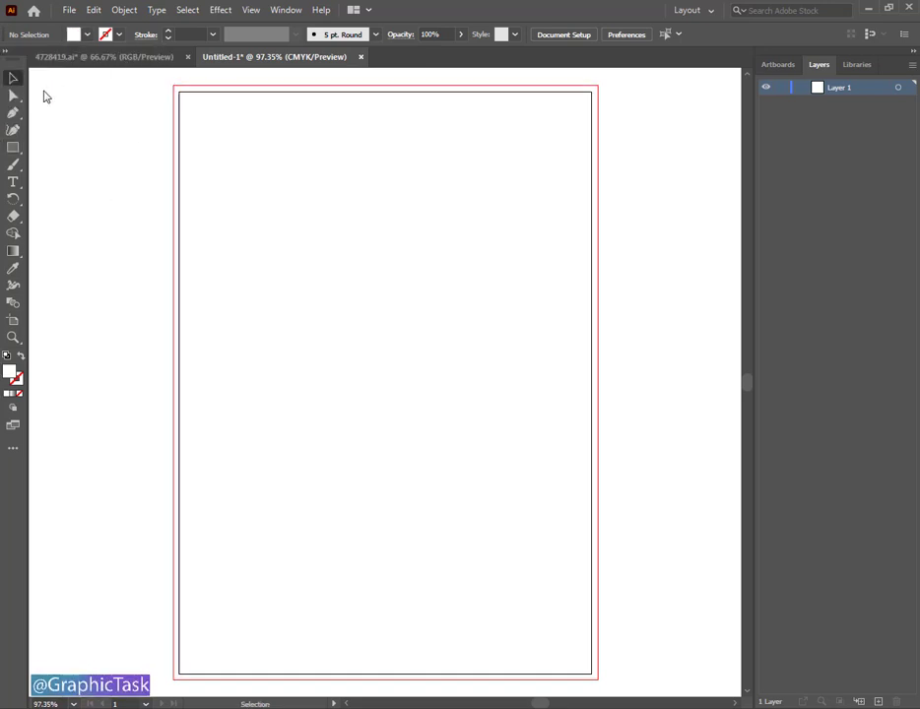
pyautogui.click(13, 148)
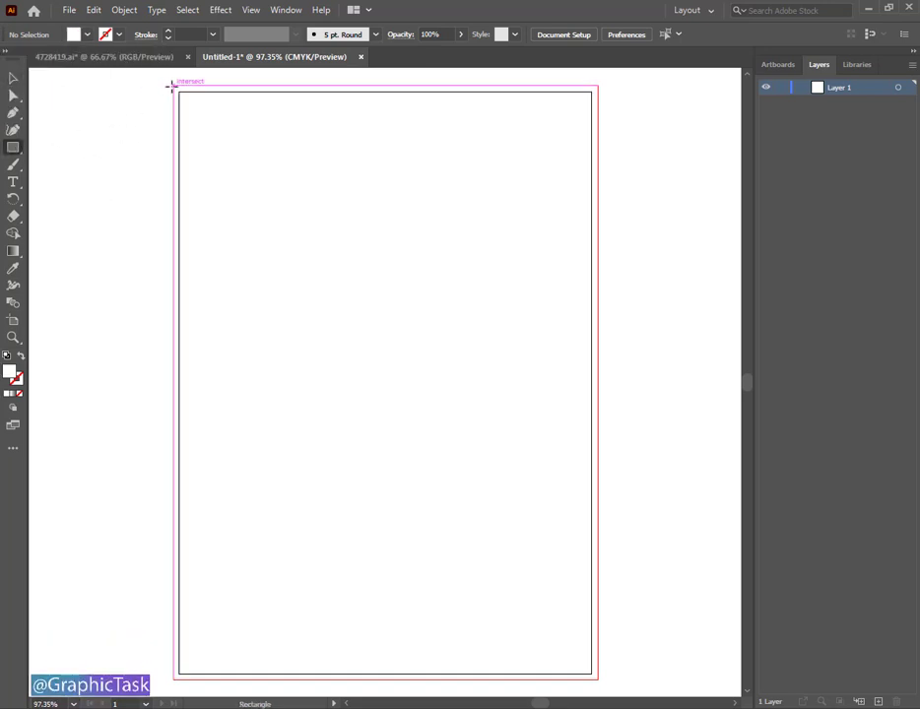
# - Draw a rectangle from bleed corner to bleed corner, plus a small one left of the page
pyautogui.moveTo(172, 86); pyautogui.dragTo(173, 95)
pyautogui.moveTo(271, 245); pyautogui.dragTo(598, 679)
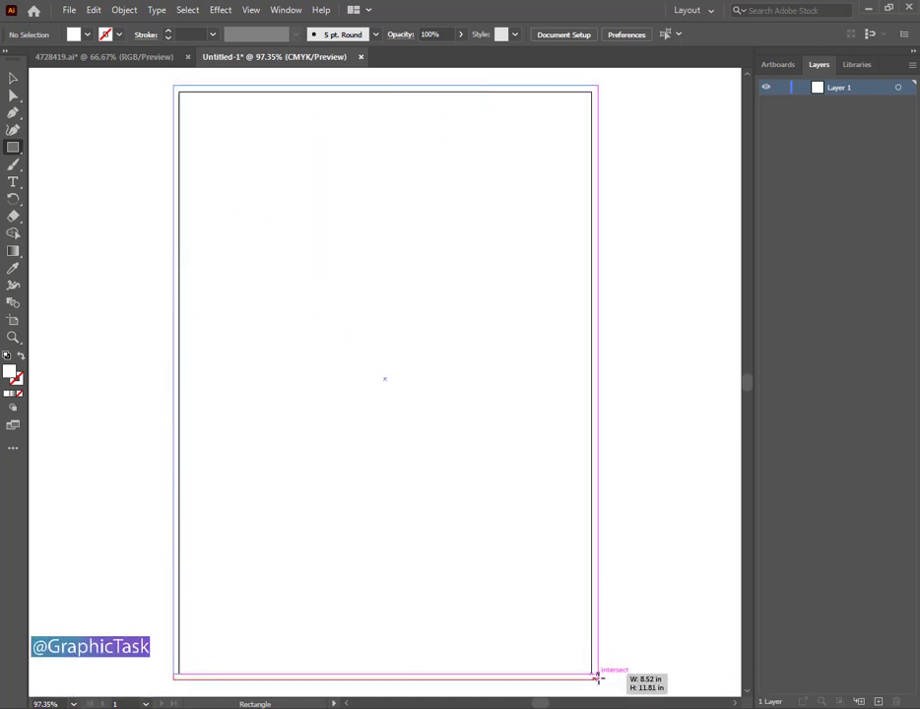
pyautogui.moveTo(598, 679); pyautogui.dragTo(598, 681)
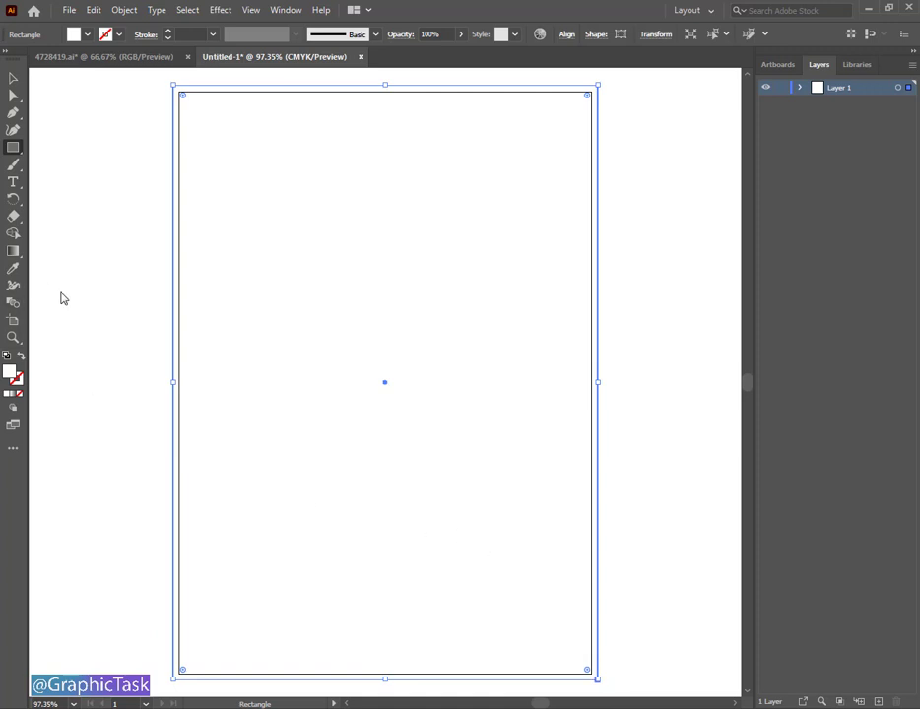
pyautogui.moveTo(52, 152); pyautogui.dragTo(78, 186)
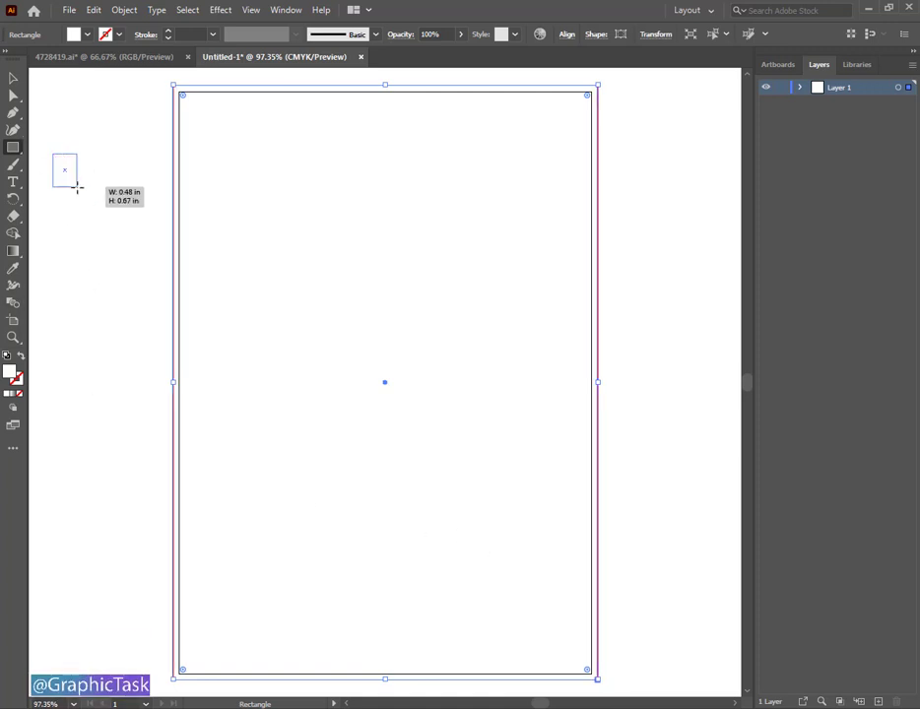
pyautogui.doubleClick(11, 372)
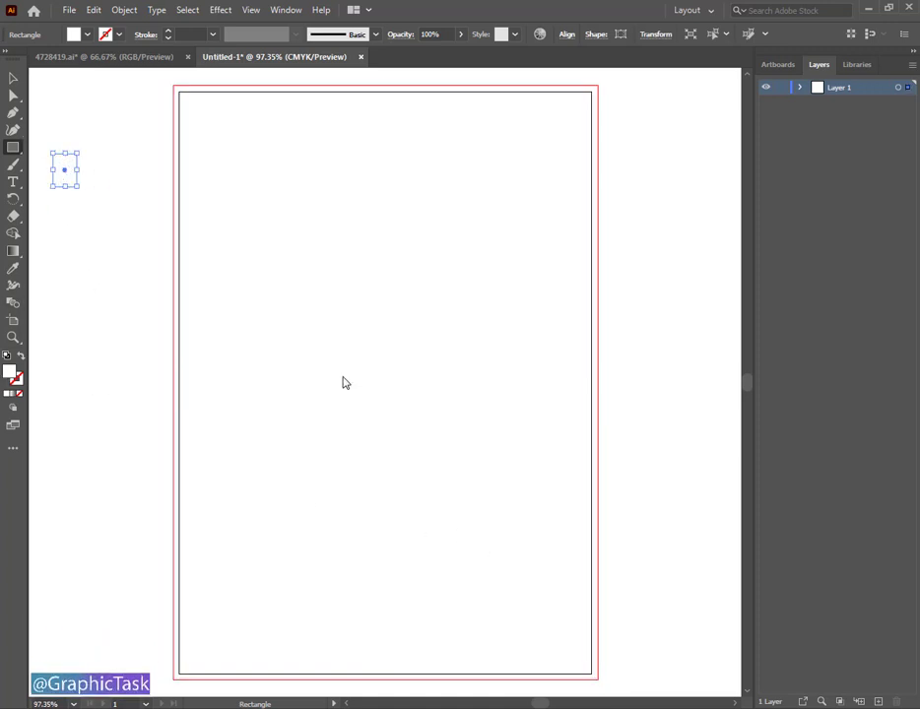
# - Fill the small rectangle dark teal #002d27
pyautogui.write('002d')
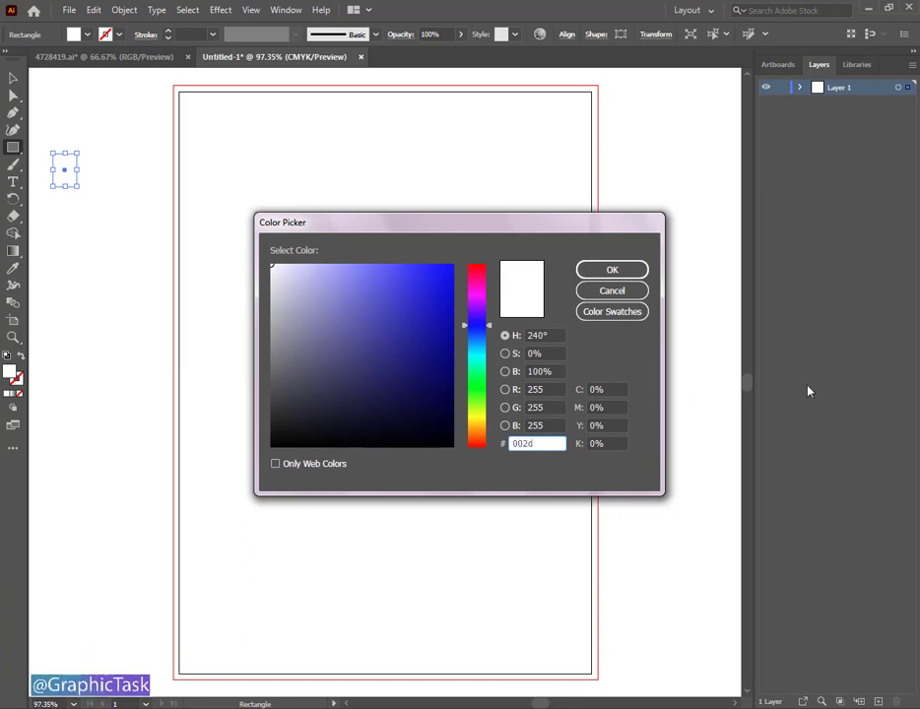
pyautogui.write('7')
pyautogui.click(612, 269)
pyautogui.press('v')
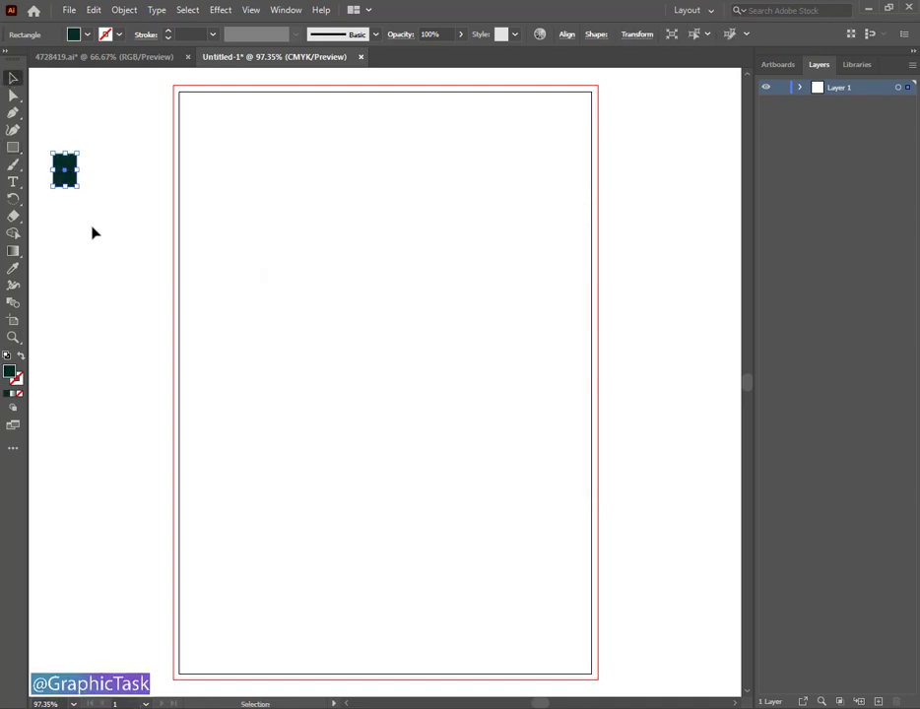
pyautogui.click(93, 233)
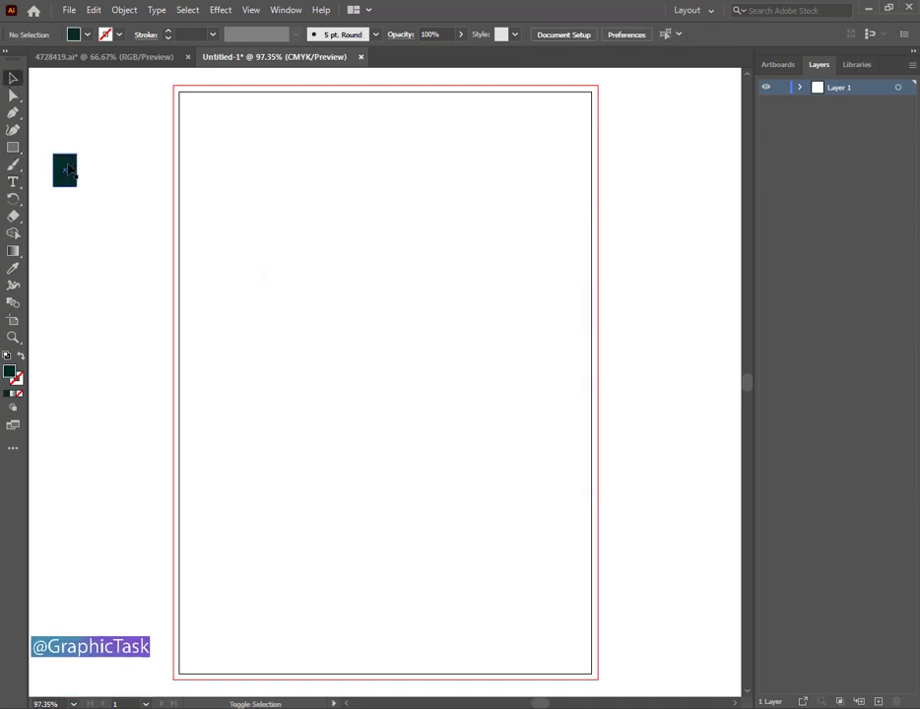
# - Duplicate the swatch to the right and fill the copy bright teal #00b19c
pyautogui.moveTo(65, 171); pyautogui.dragTo(92, 172)
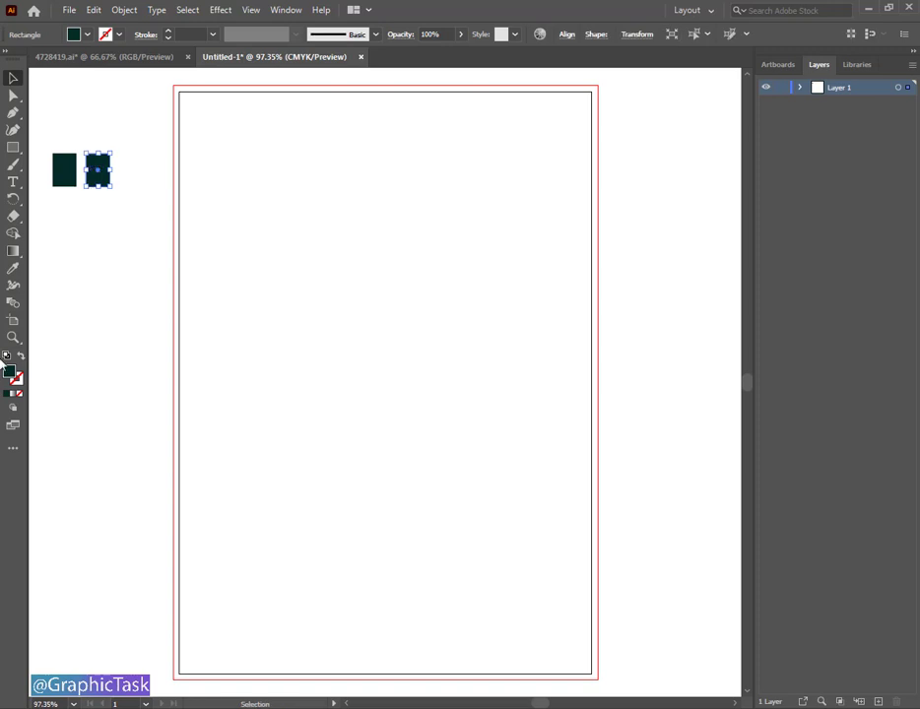
pyautogui.doubleClick(9, 371)
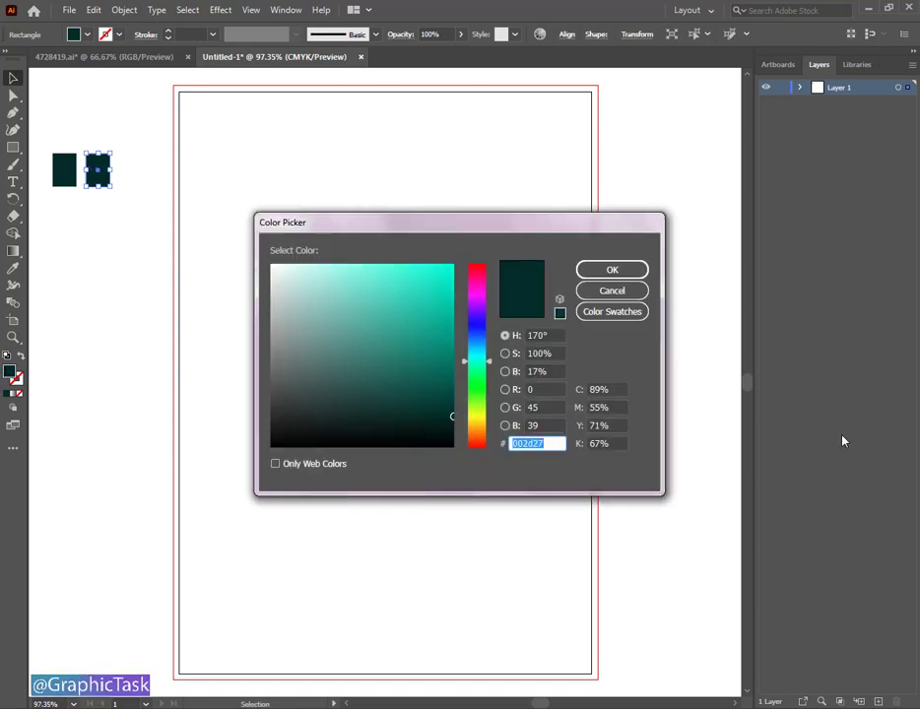
pyautogui.write('02')
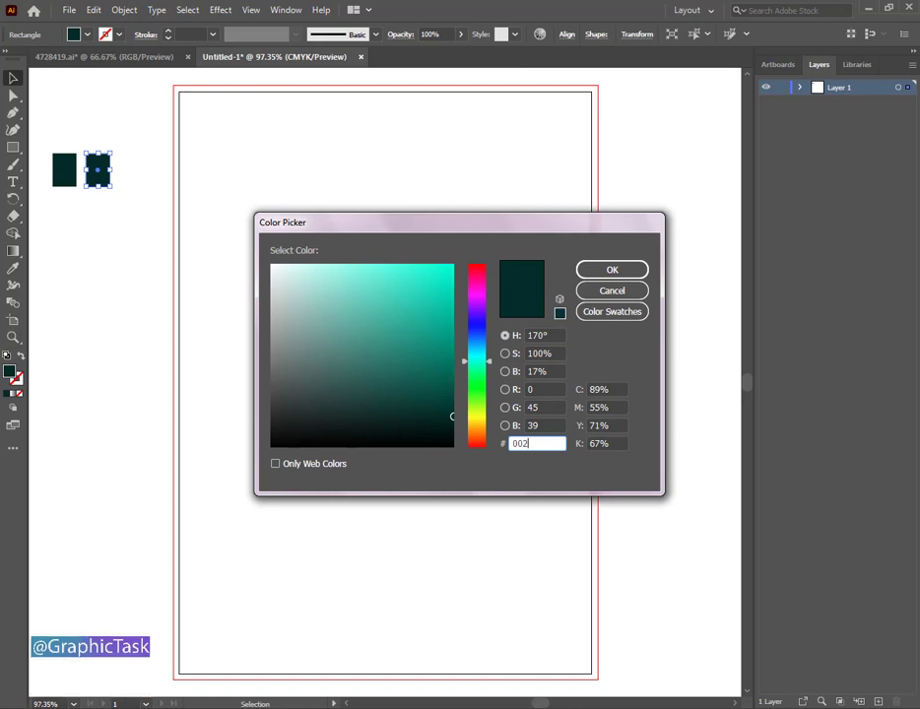
pyautogui.press('BackSpace')
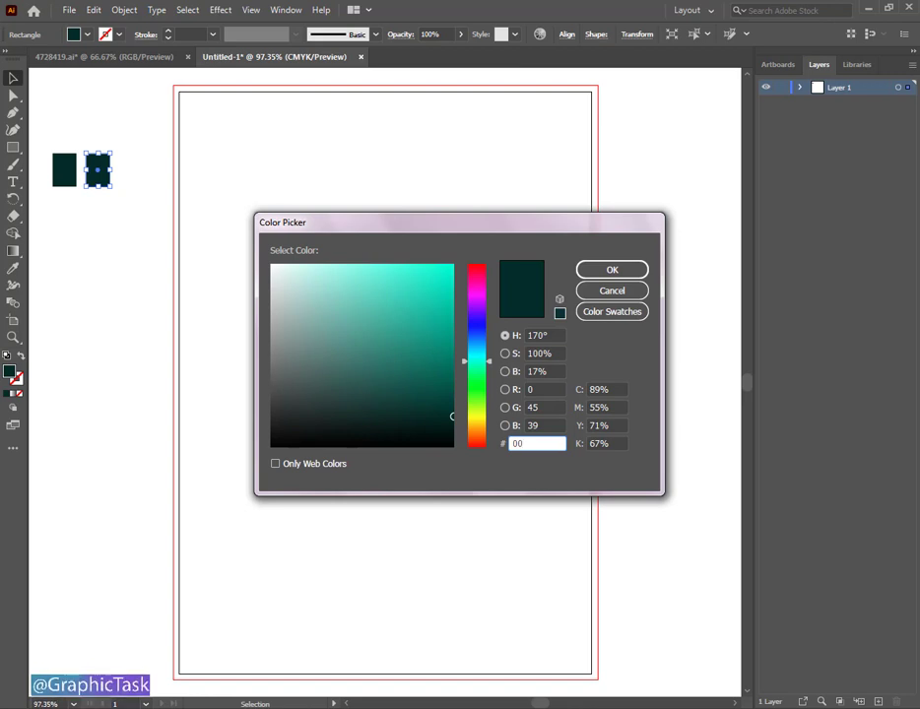
pyautogui.write('b19')
pyautogui.write('c')
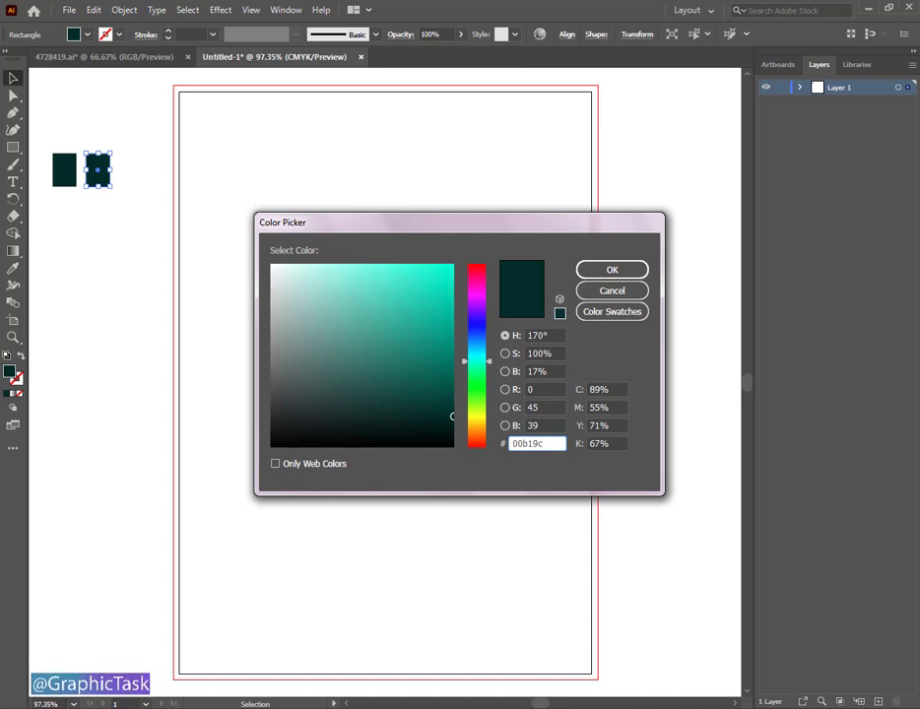
pyautogui.press('Return')
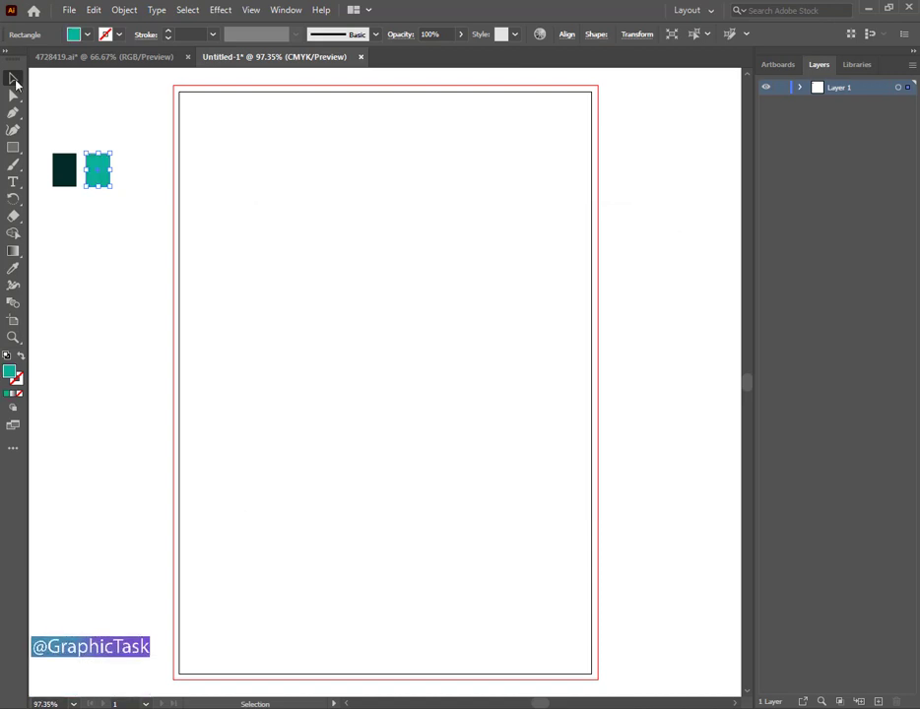
# - Select the background rectangle and apply a default white-to-black gradient
pyautogui.click(163, 131)
pyautogui.hotkey('alt', 'w')
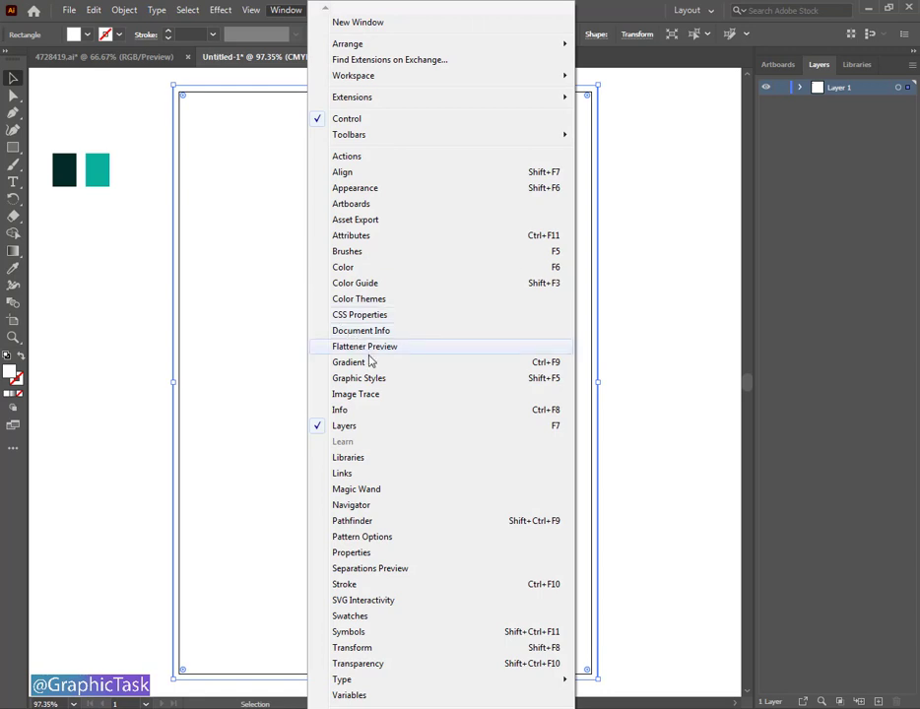
pyautogui.click(375, 361)
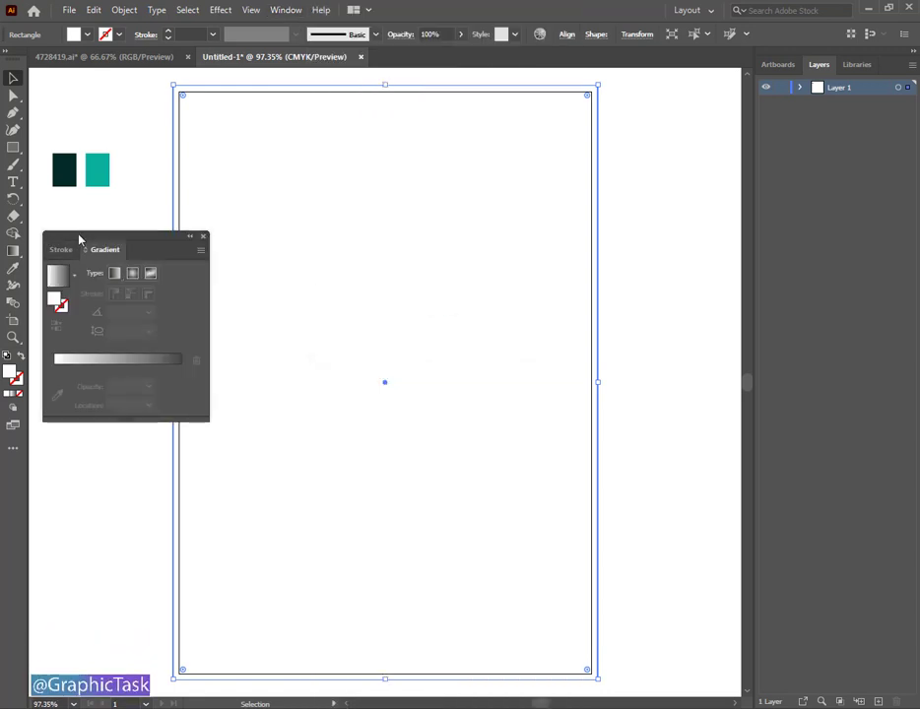
pyautogui.moveTo(78, 240); pyautogui.dragTo(312, 223)
pyautogui.click(288, 261)
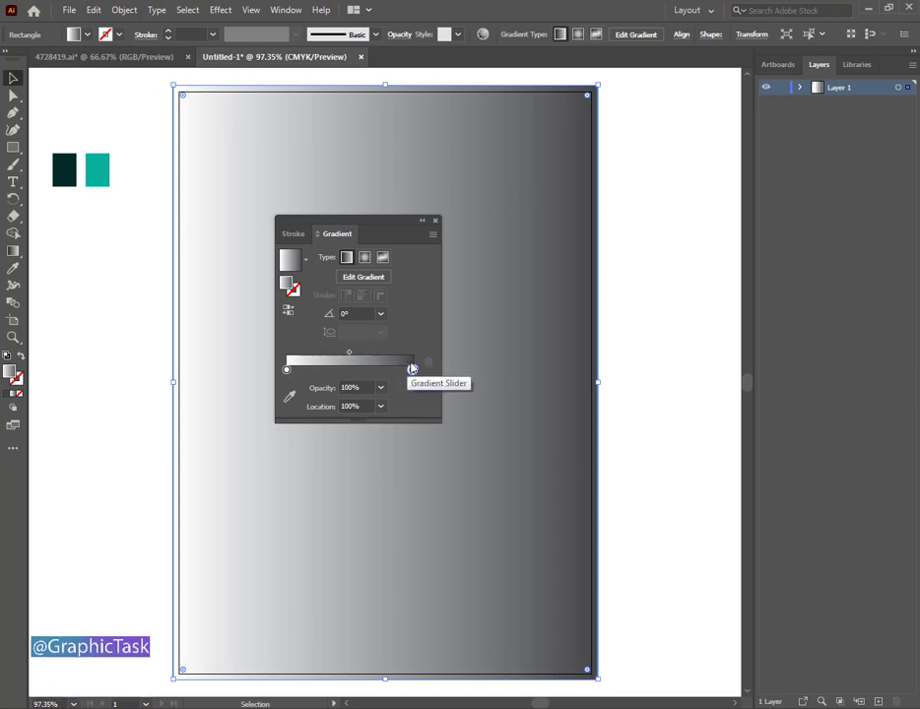
pyautogui.moveTo(411, 370); pyautogui.dragTo(410, 371)
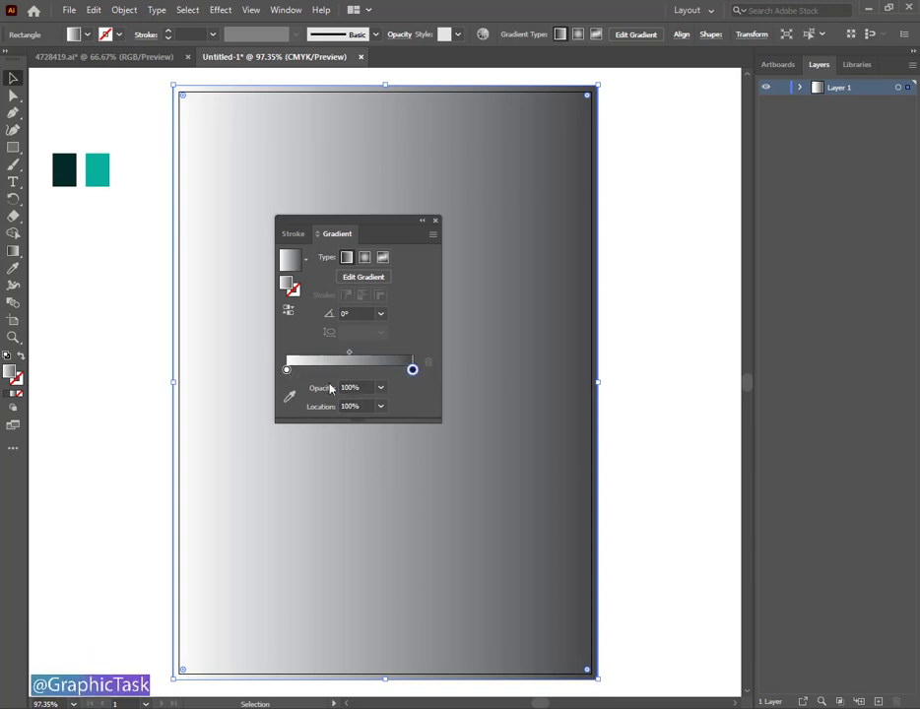
# - Set the gradient stops to dark and light teal and make the gradient radial
pyautogui.click(289, 397)
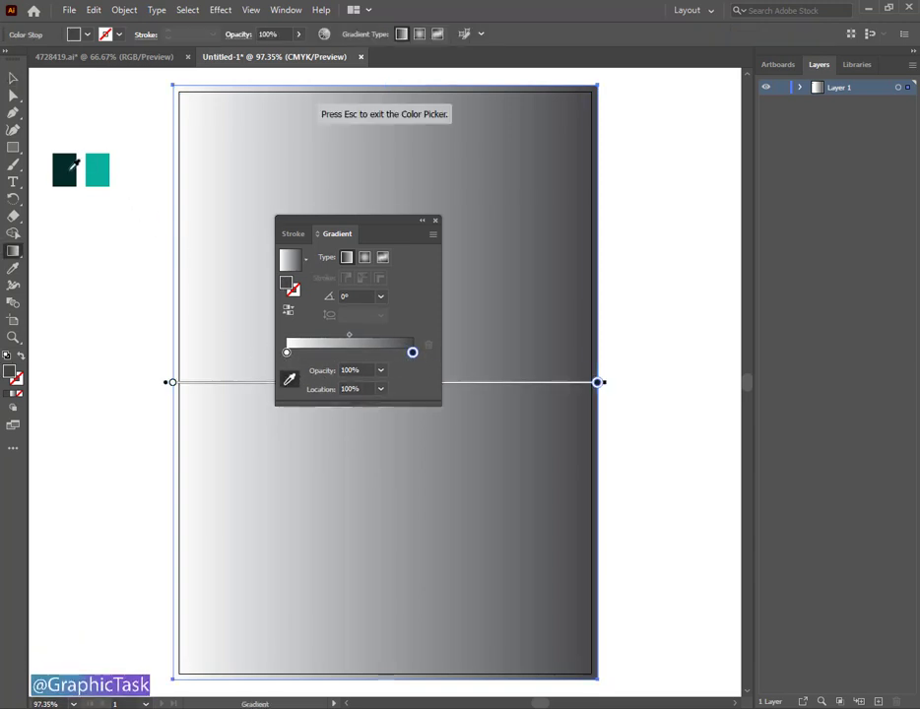
pyautogui.click(72, 166)
pyautogui.click(287, 353)
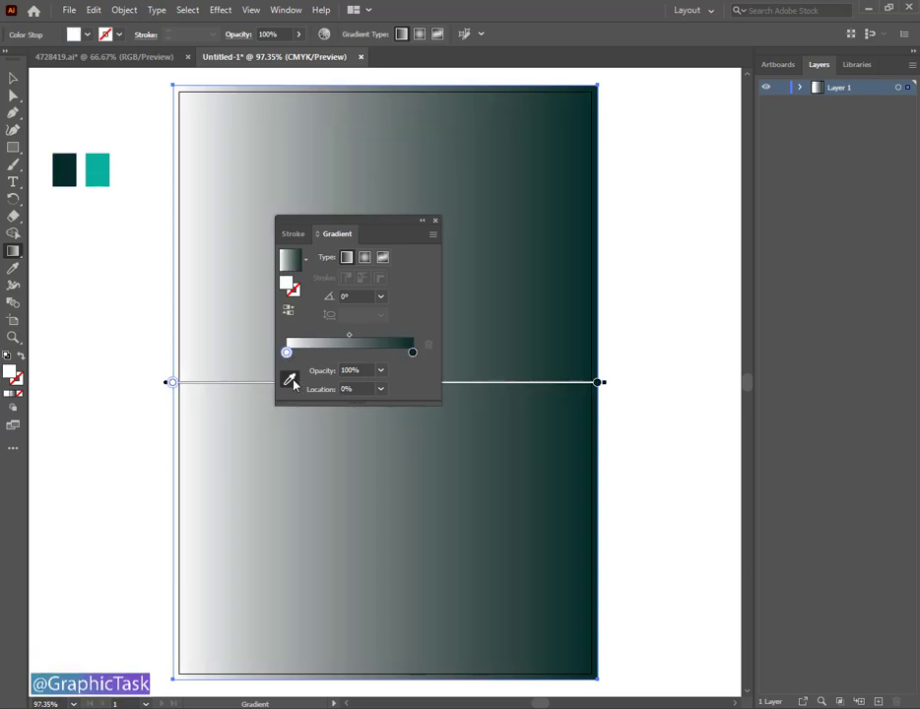
pyautogui.click(290, 381)
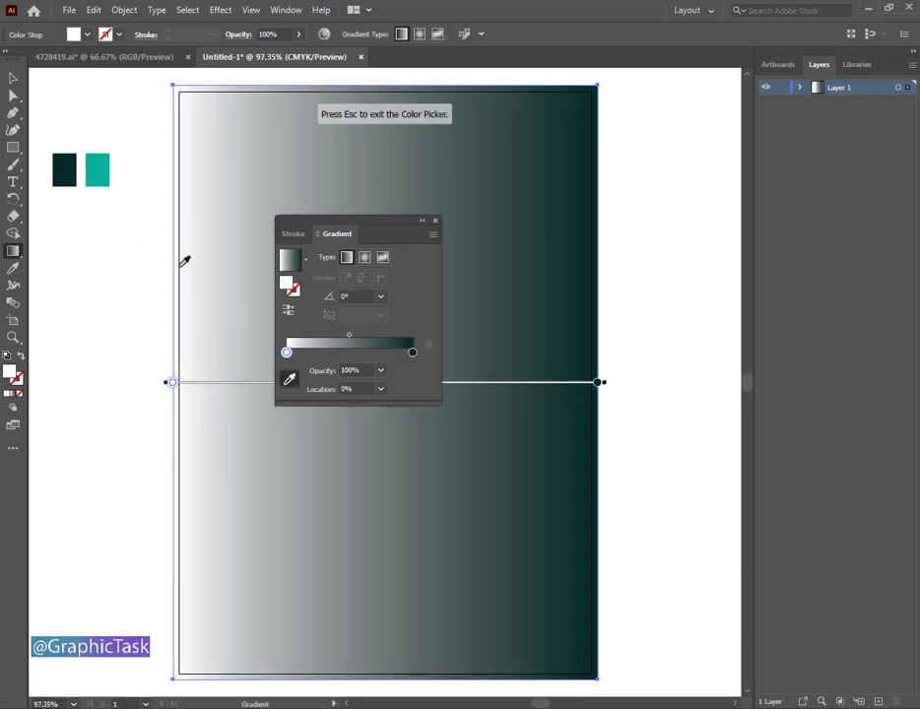
pyautogui.click(103, 170)
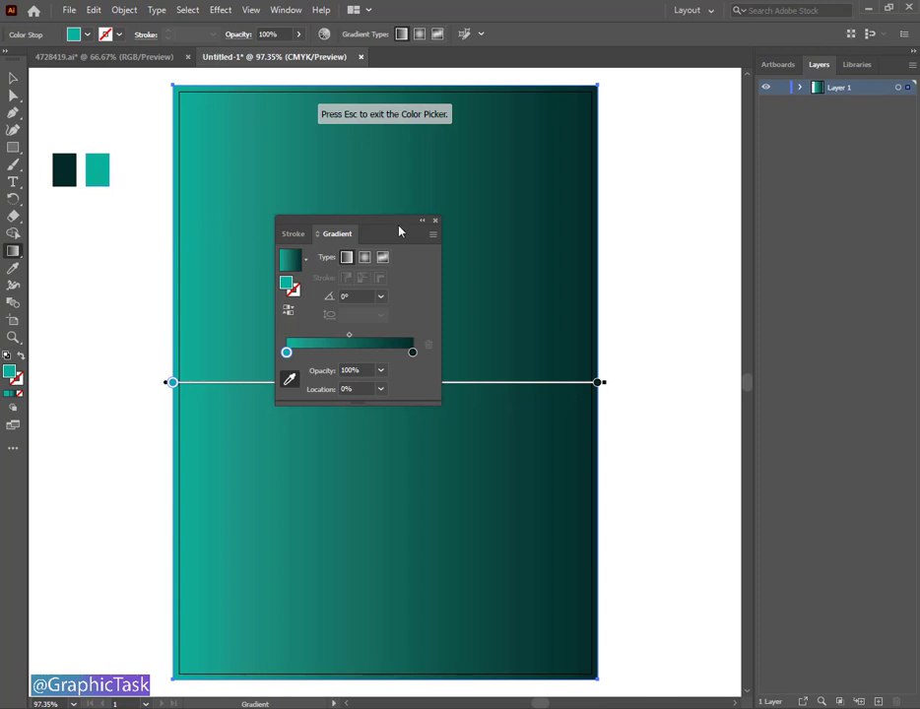
pyautogui.click(365, 257)
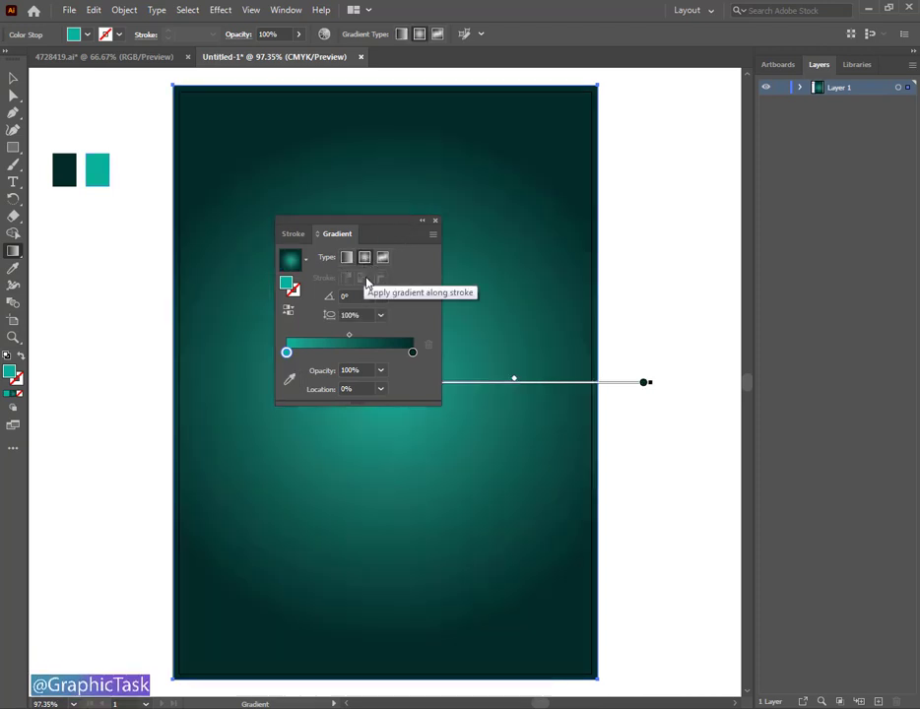
pyautogui.click(12, 81)
pyautogui.moveTo(478, 365); pyautogui.dragTo(477, 265)
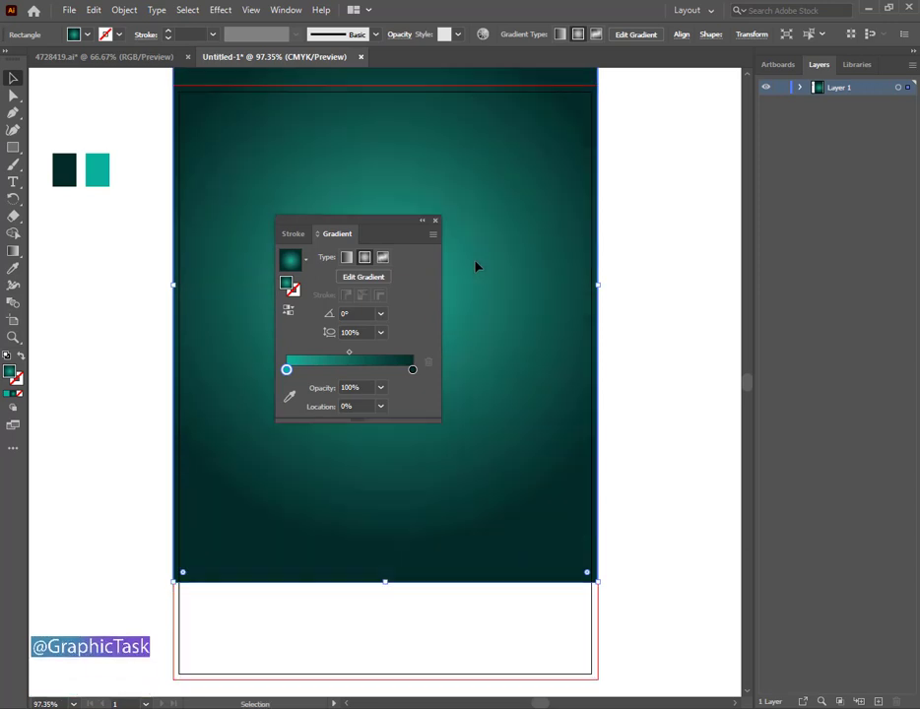
# - Undo the accidental move, then enlarge the radial glow and centre it just below mid-page
pyautogui.hotkey('ctrl', 'z')
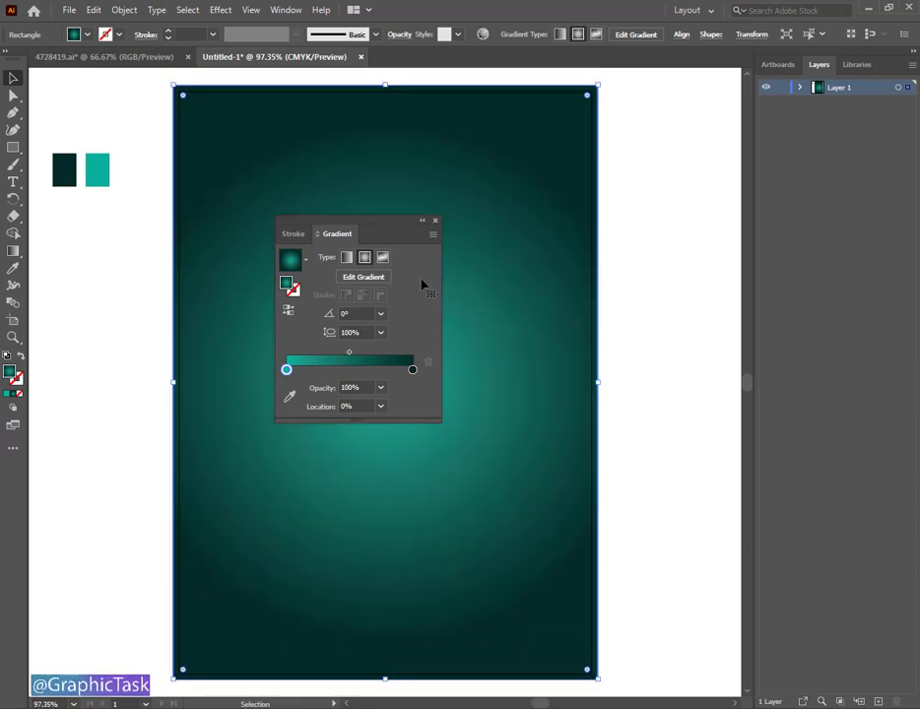
pyautogui.click(362, 282)
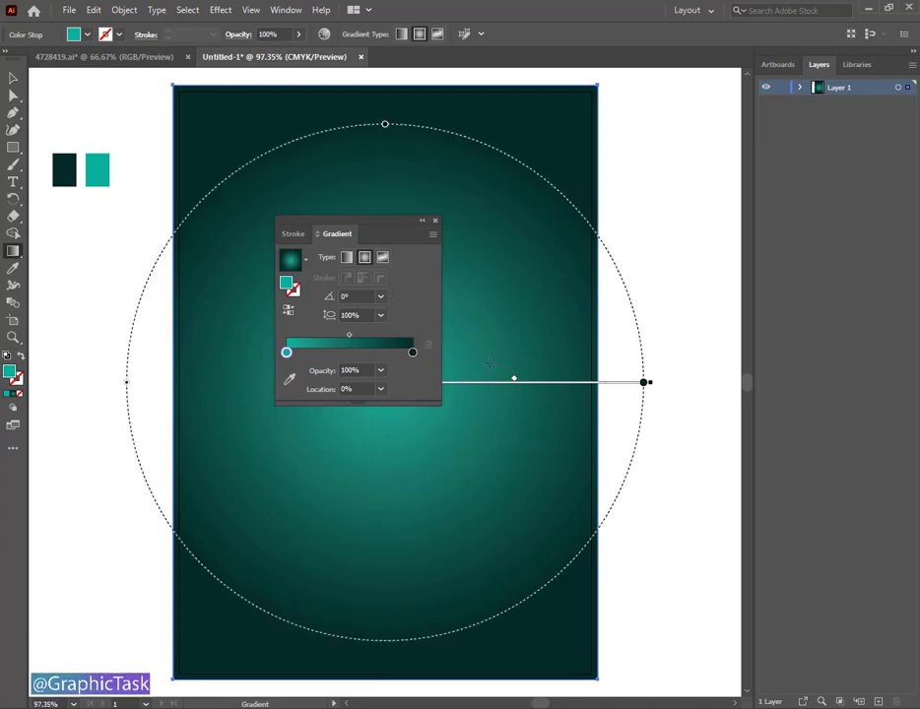
pyautogui.moveTo(490, 363); pyautogui.dragTo(476, 247)
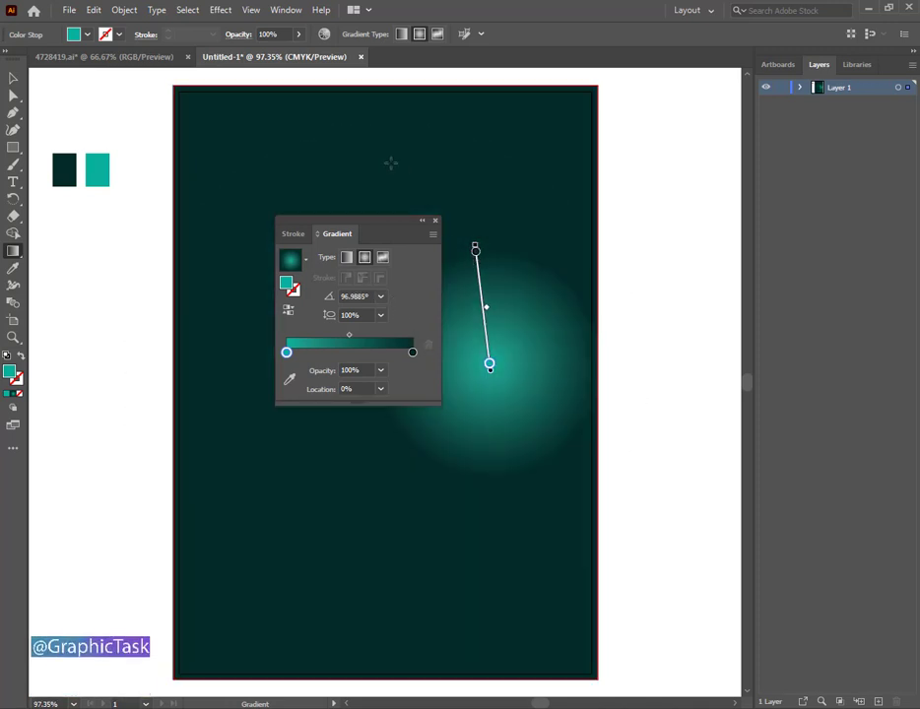
pyautogui.moveTo(389, 160); pyautogui.dragTo(504, 365)
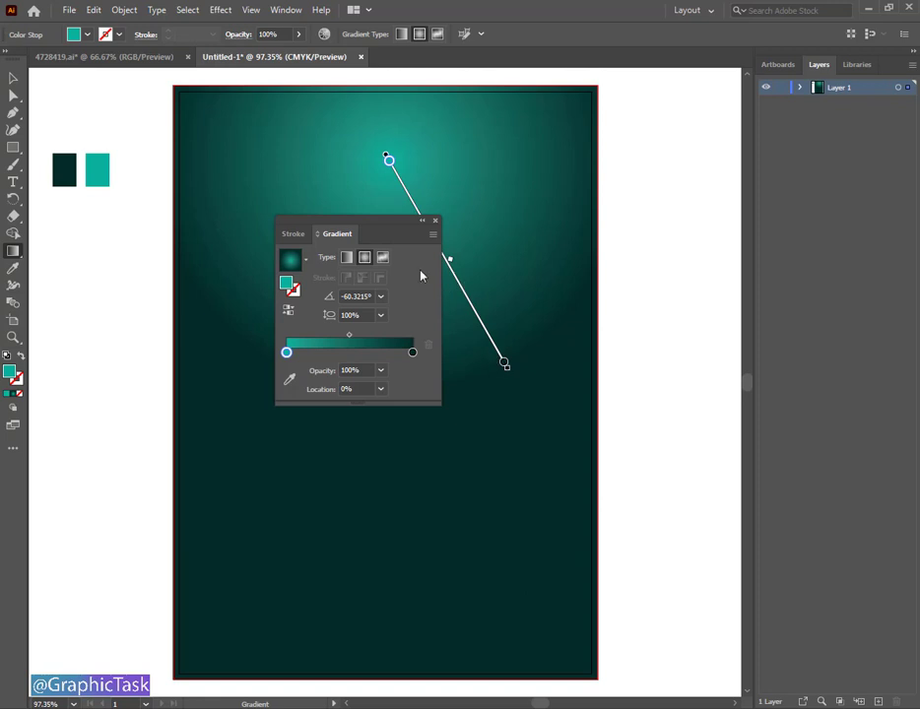
pyautogui.moveTo(338, 197); pyautogui.dragTo(423, 436)
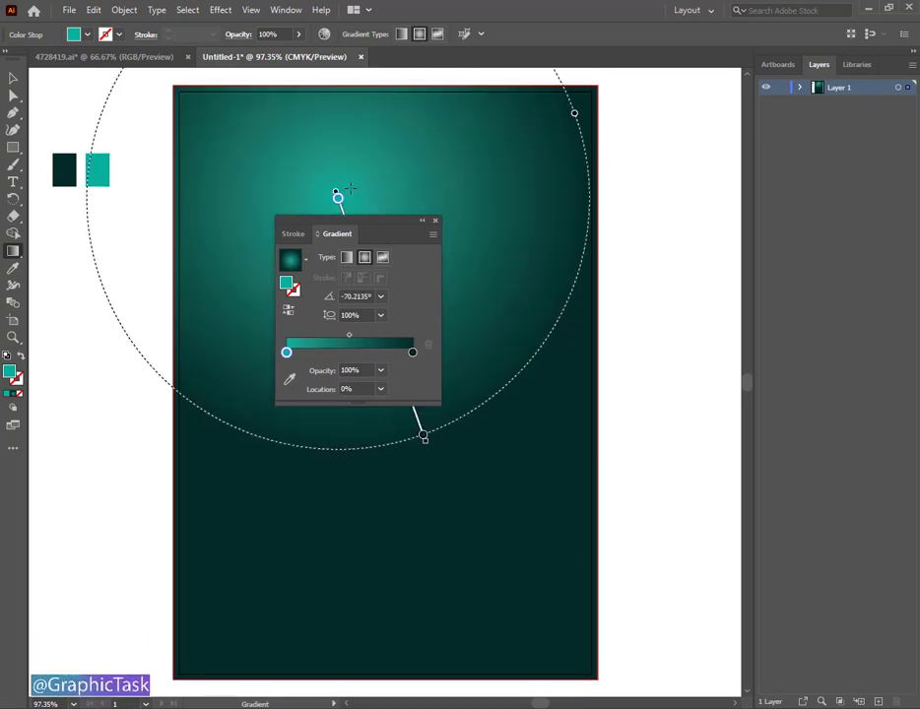
pyautogui.click(337, 198)
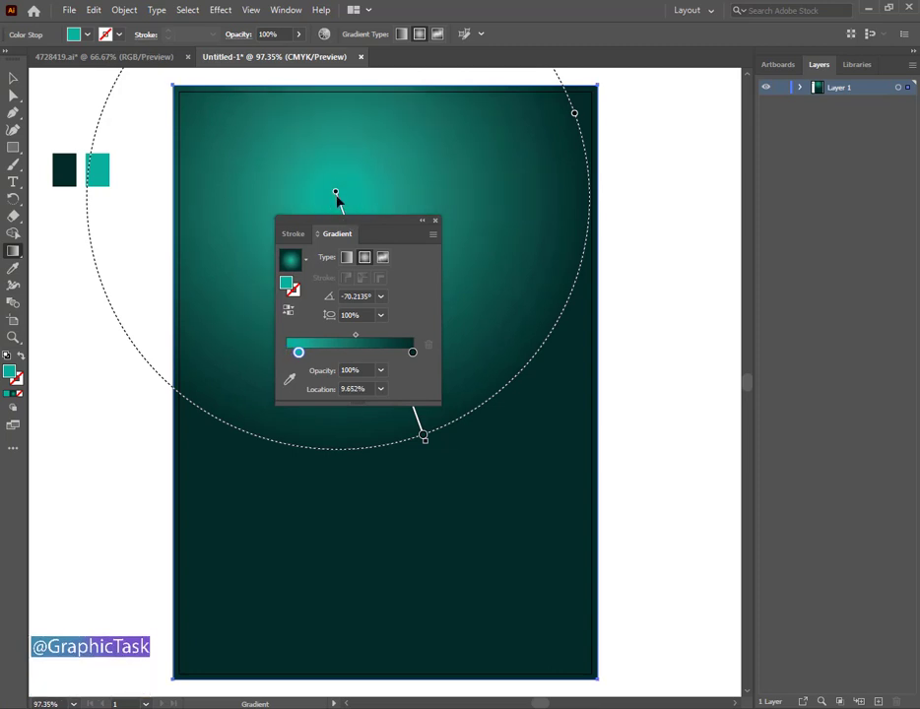
pyautogui.moveTo(424, 437); pyautogui.dragTo(461, 532)
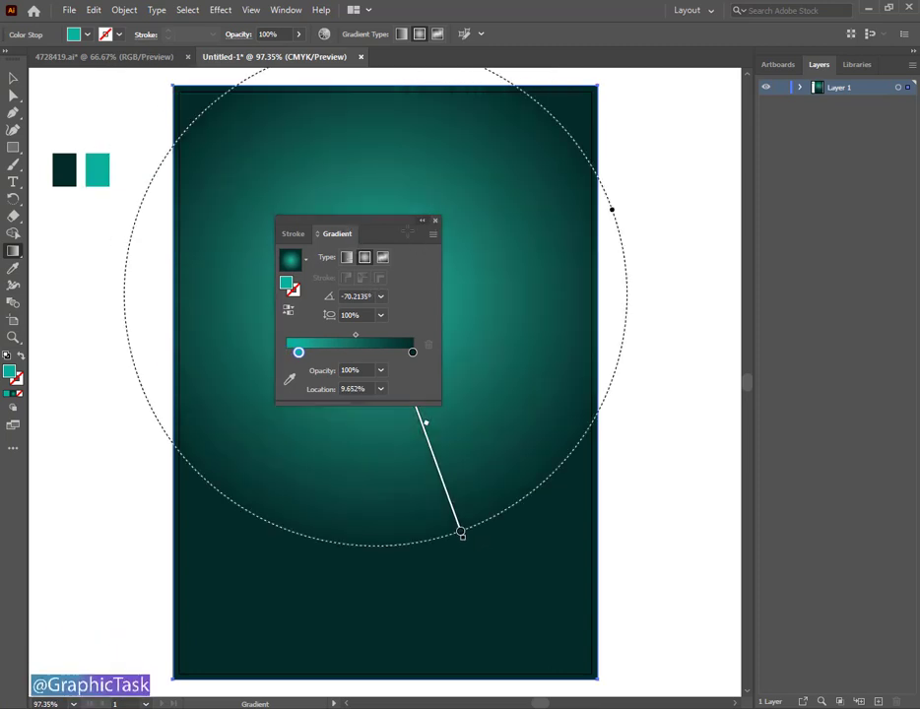
pyautogui.doubleClick(407, 231)
pyautogui.moveTo(374, 289); pyautogui.dragTo(389, 361)
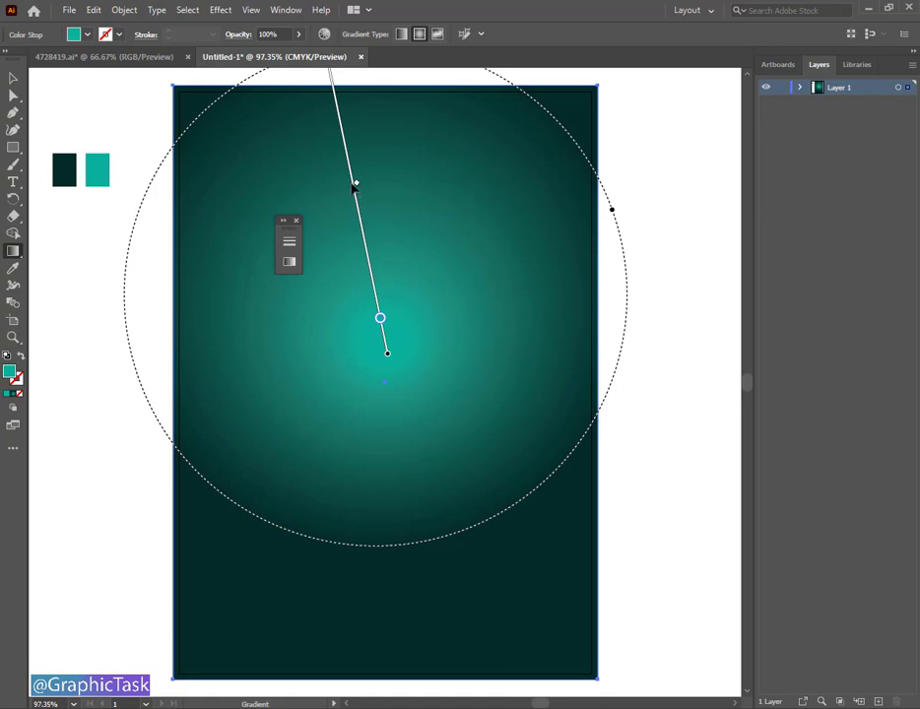
pyautogui.moveTo(360, 217); pyautogui.dragTo(365, 223)
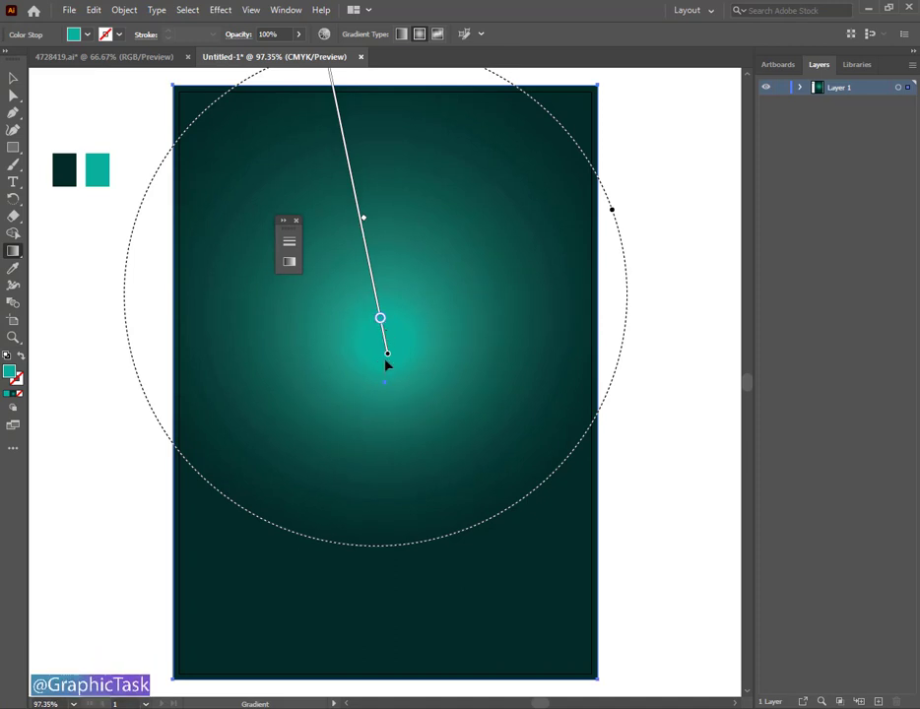
pyautogui.moveTo(388, 360); pyautogui.dragTo(387, 392)
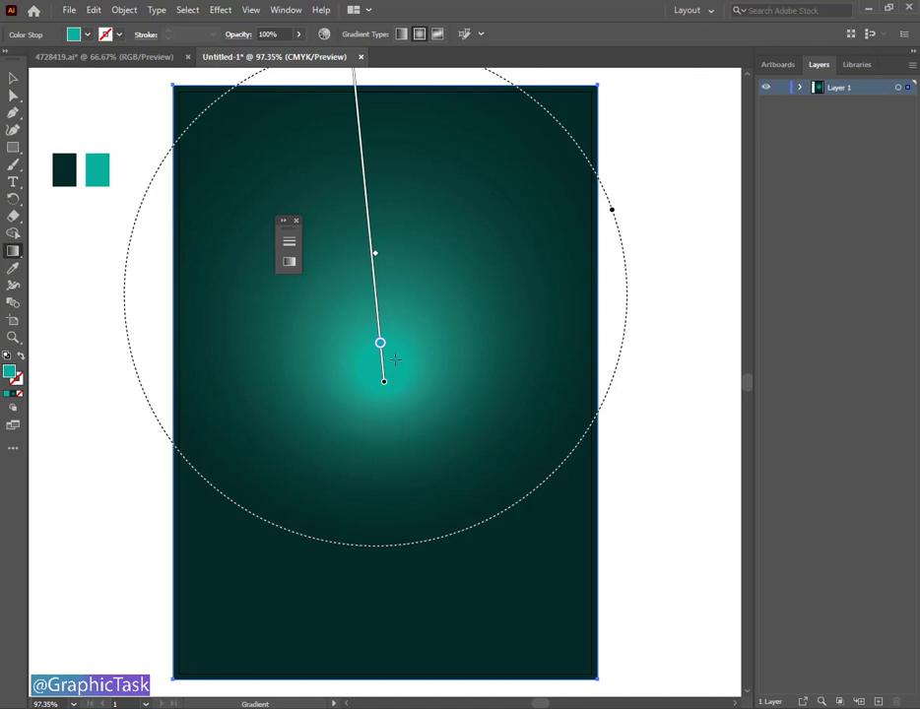
# - Lock the gradient background rectangle with Object > Lock > Selection
pyautogui.press('v')
pyautogui.click(639, 335)
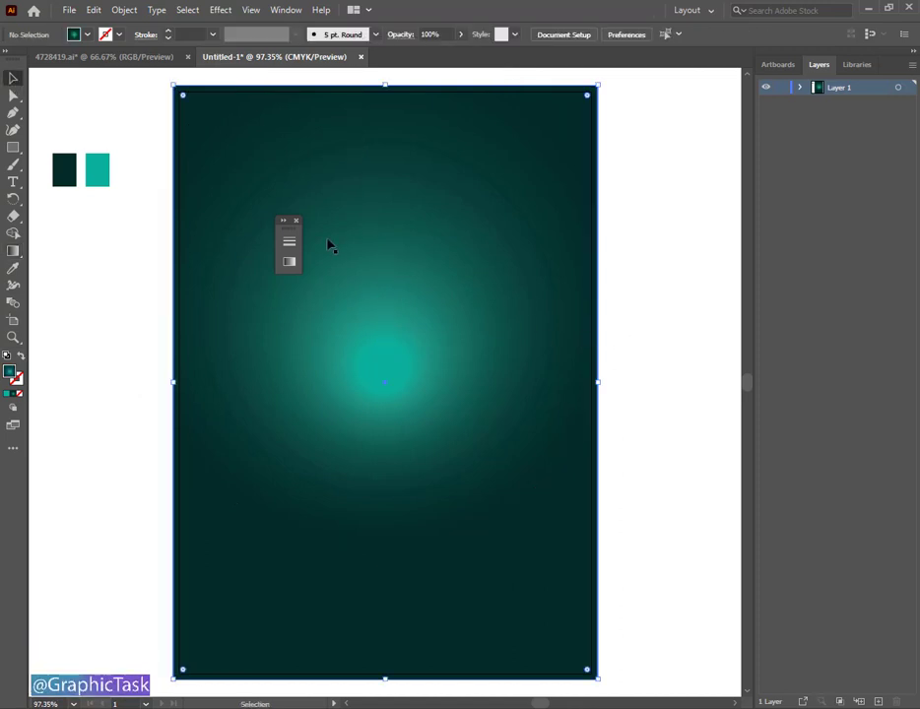
pyautogui.click(296, 221)
pyautogui.click(485, 333)
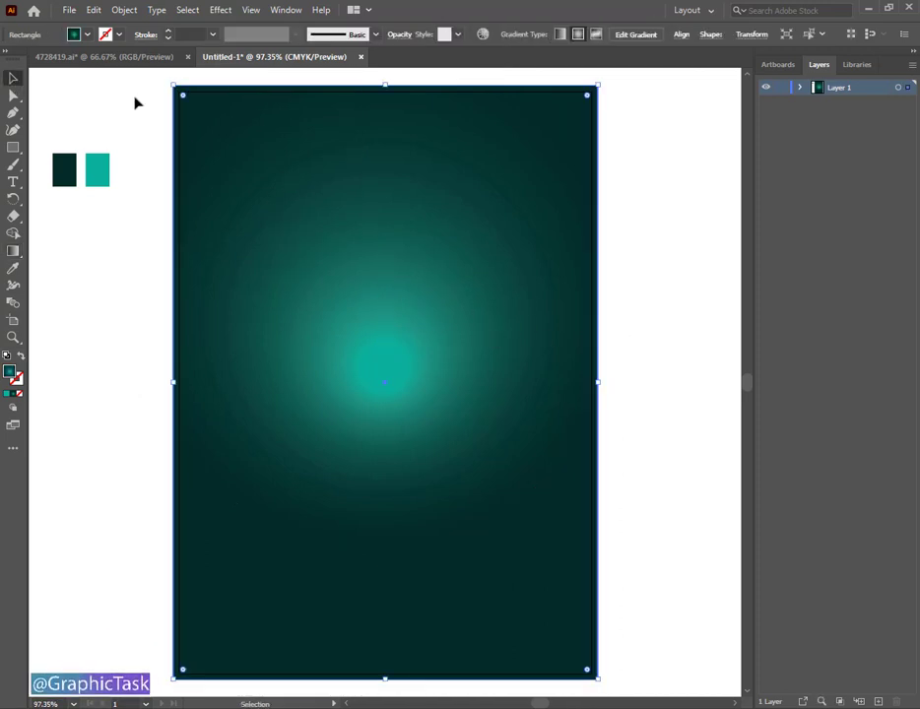
pyautogui.click(123, 9)
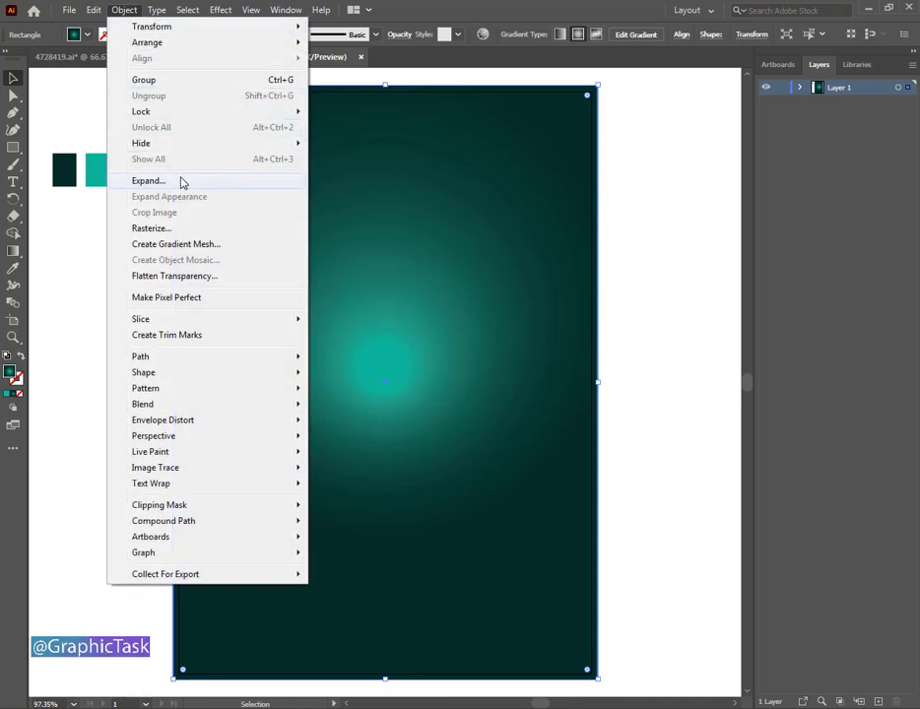
pyautogui.moveTo(140, 112)
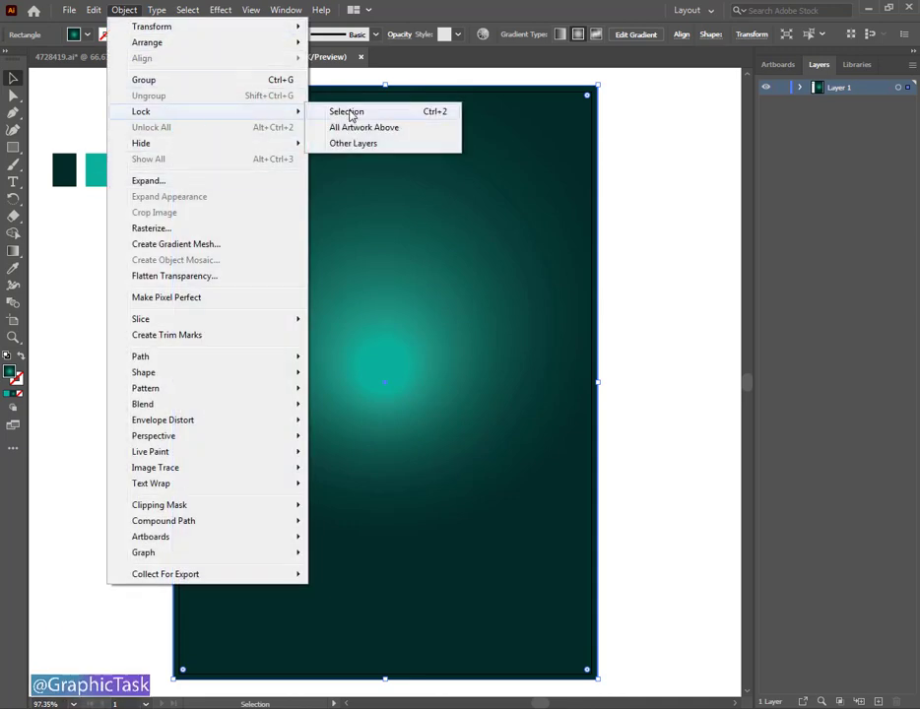
pyautogui.click(350, 115)
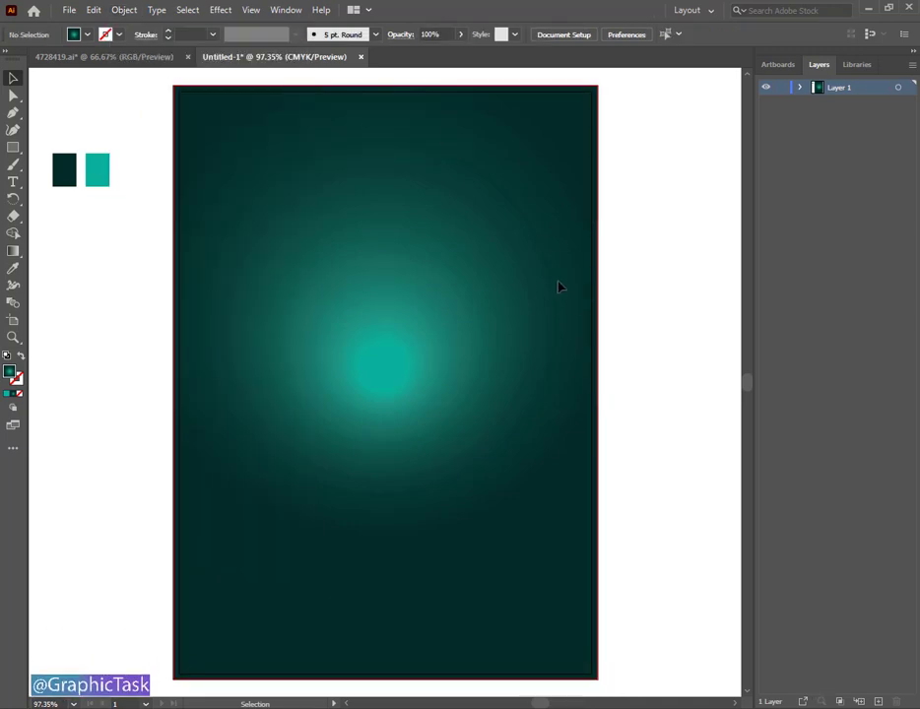
# - Delete the two swatch squares and switch to the 4728419.ai artwork
pyautogui.moveTo(55, 123); pyautogui.dragTo(107, 212)
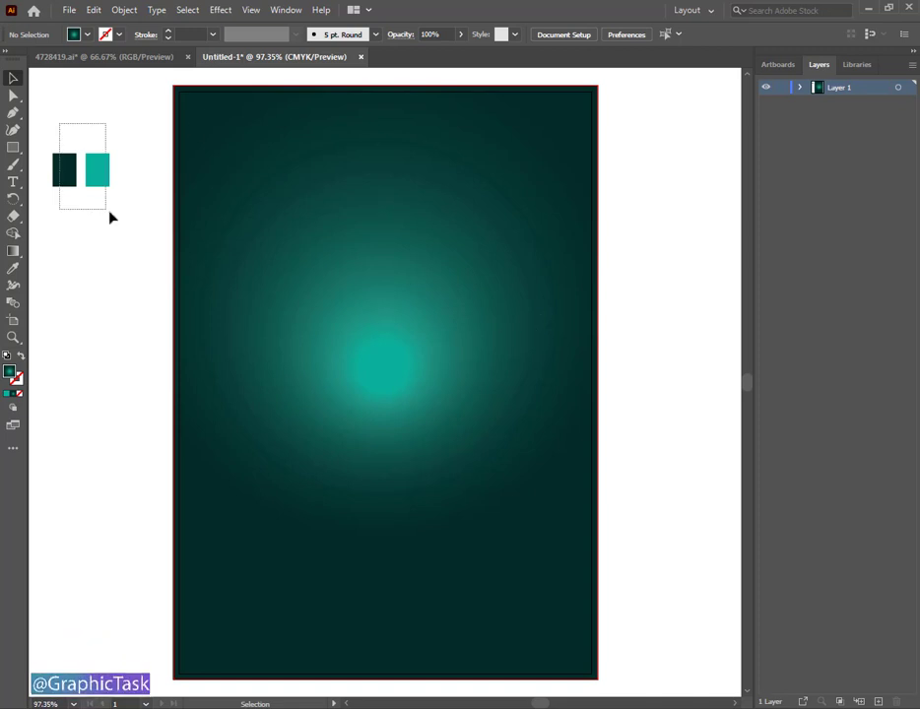
pyautogui.press('Delete')
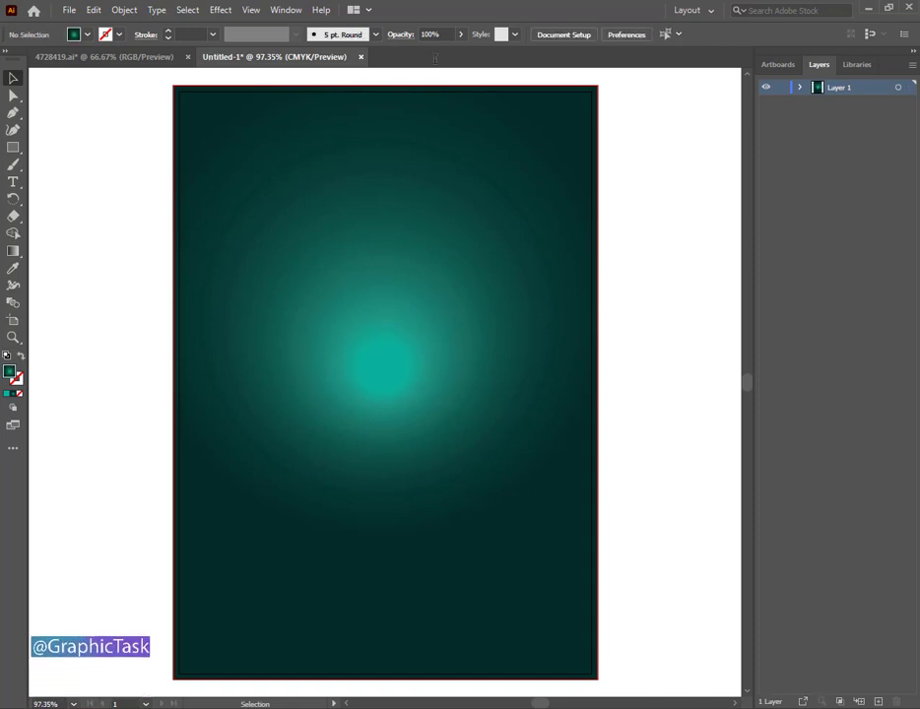
pyautogui.click(103, 56)
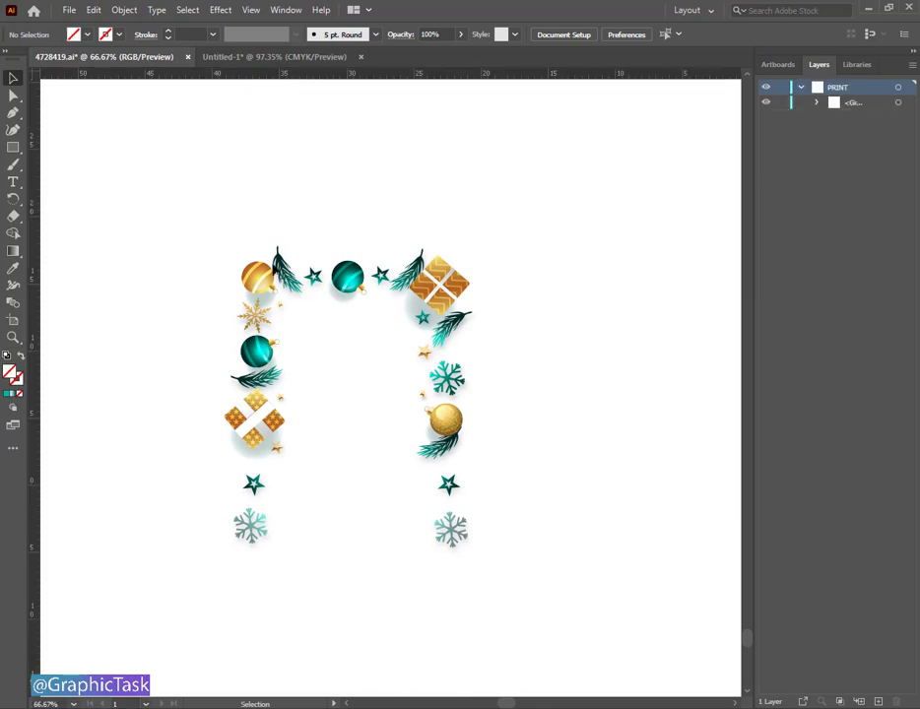
# - Drag the ornament frame group from 4728419.ai onto the Untitled-1 tab
pyautogui.click(267, 274)
pyautogui.click(816, 102)
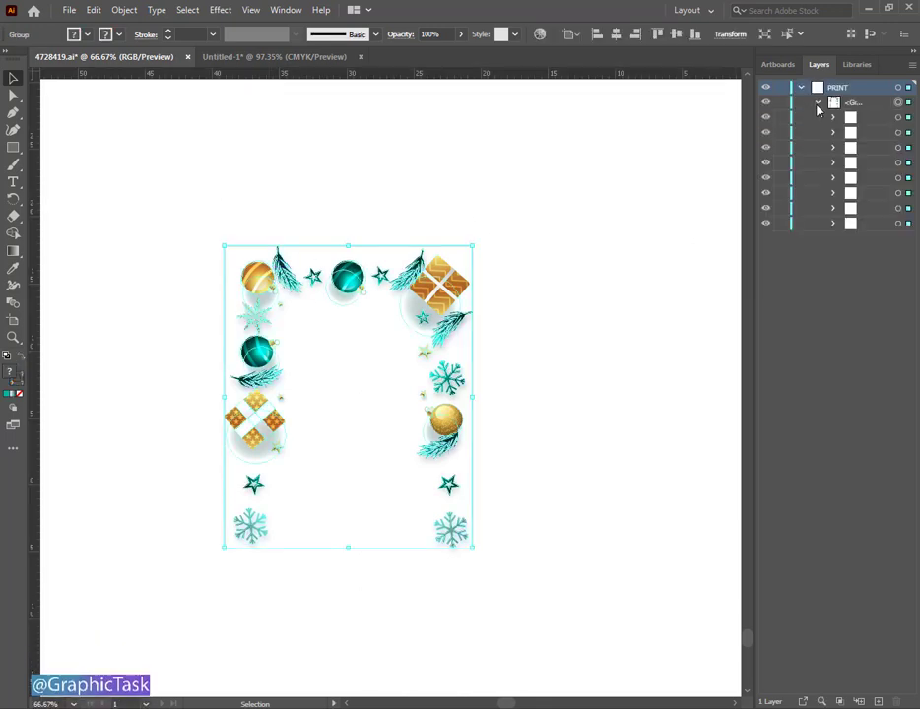
pyautogui.click(369, 328)
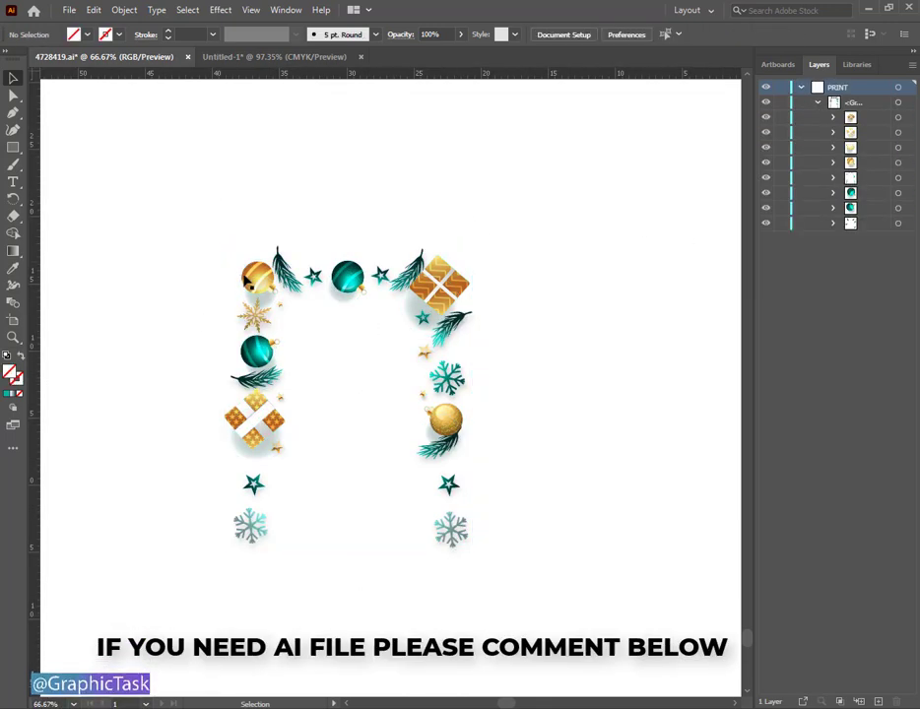
pyautogui.click(815, 102)
pyautogui.moveTo(369, 332); pyautogui.dragTo(289, 56)
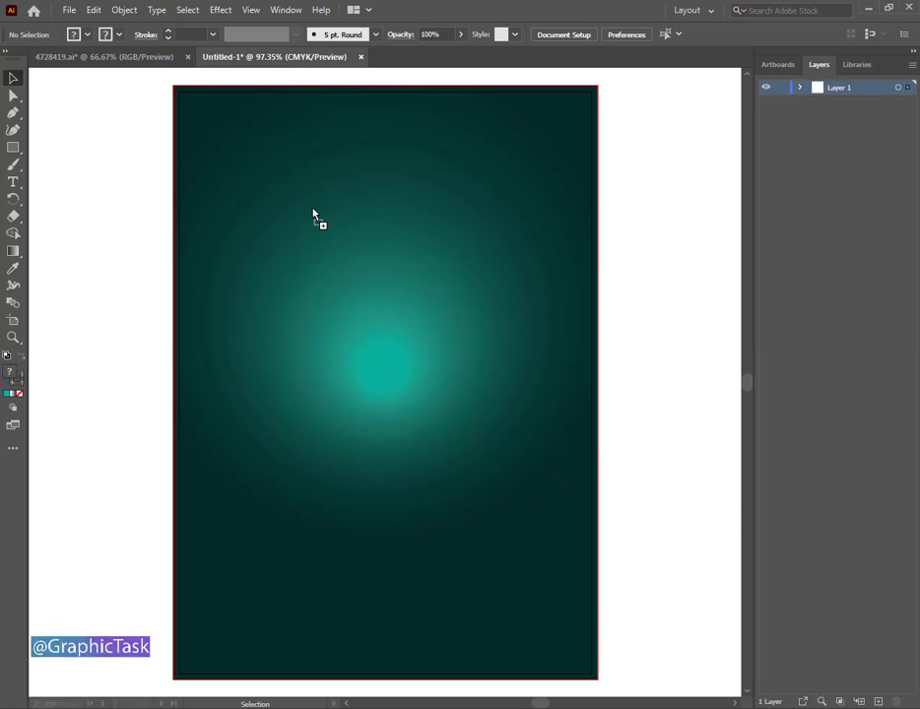
# - Drop the ornament frame onto the poster and scale it up to border the page
pyautogui.moveTo(313, 215)
pyautogui.mouseDown()
pyautogui.moveTo(322, 229)
pyautogui.moveTo(312, 97)
pyautogui.mouseUp()
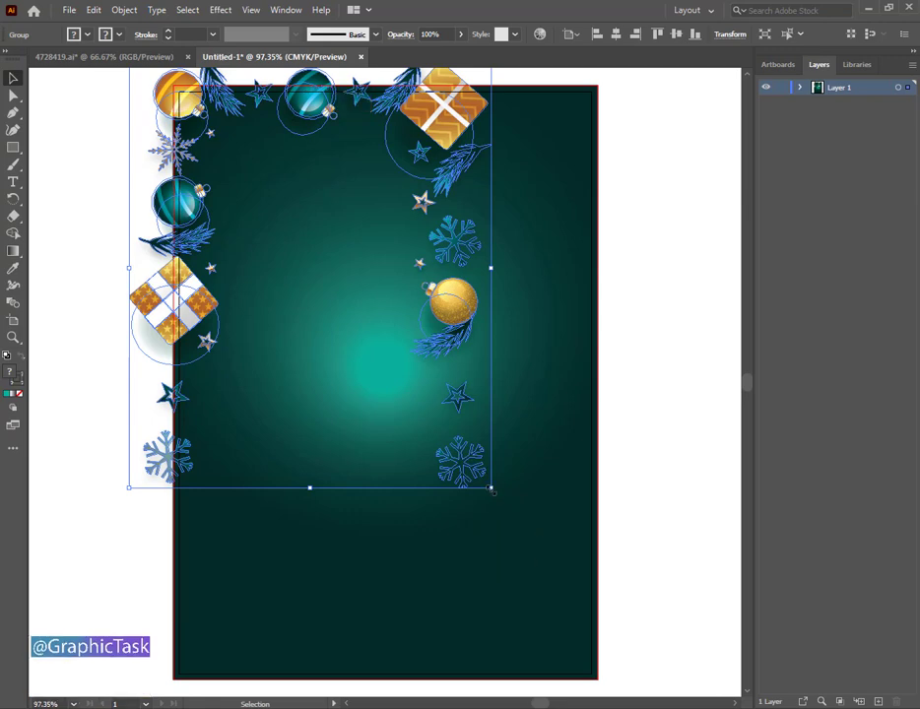
pyautogui.moveTo(491, 489); pyautogui.dragTo(540, 558)
pyautogui.moveTo(574, 622)
pyautogui.mouseDown()
pyautogui.moveTo(606, 692)
pyautogui.moveTo(623, 706)
pyautogui.moveTo(616, 690)
pyautogui.moveTo(637, 692)
pyautogui.moveTo(636, 669)
pyautogui.moveTo(649, 704)
pyautogui.moveTo(643, 671)
pyautogui.mouseUp()
pyautogui.scroll(5, 680, 459)
pyautogui.scroll(4, 663, 489)
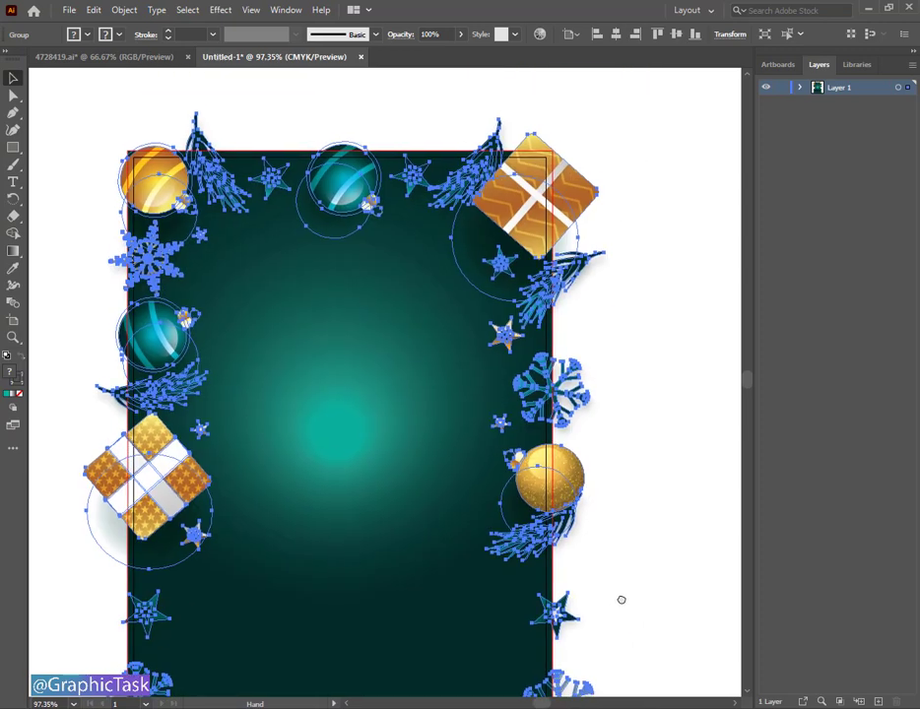
pyautogui.click(618, 376)
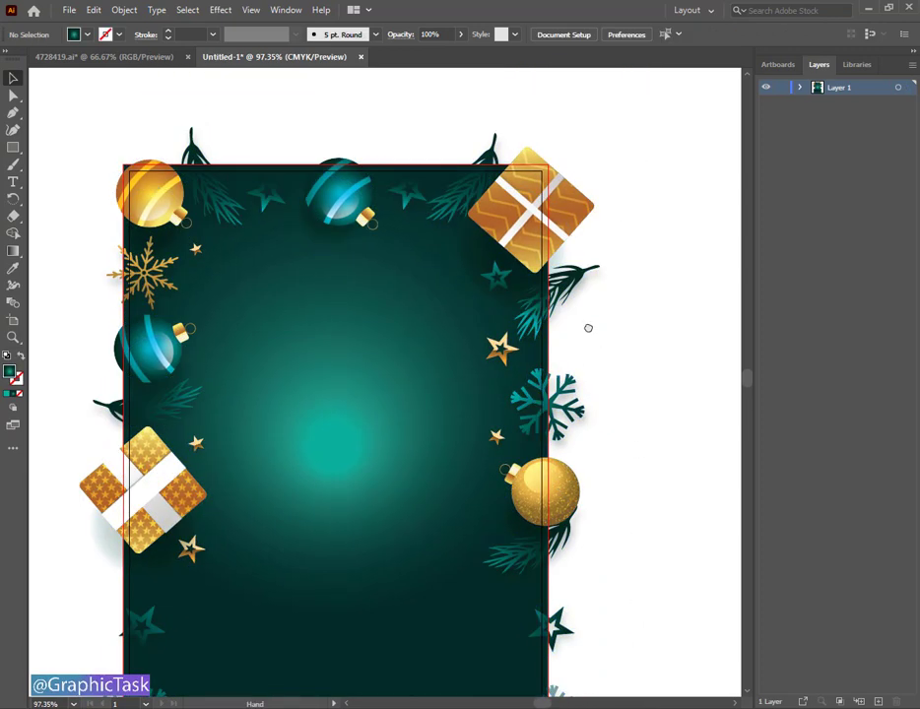
pyautogui.hotkey('ctrl', '-')
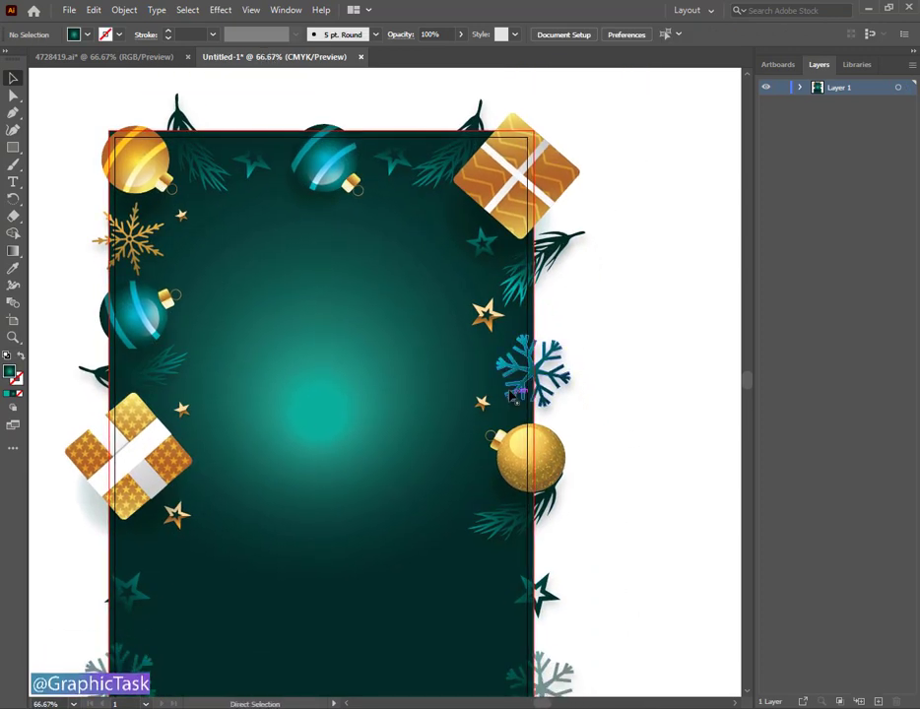
pyautogui.scroll(-1, 561, 365)
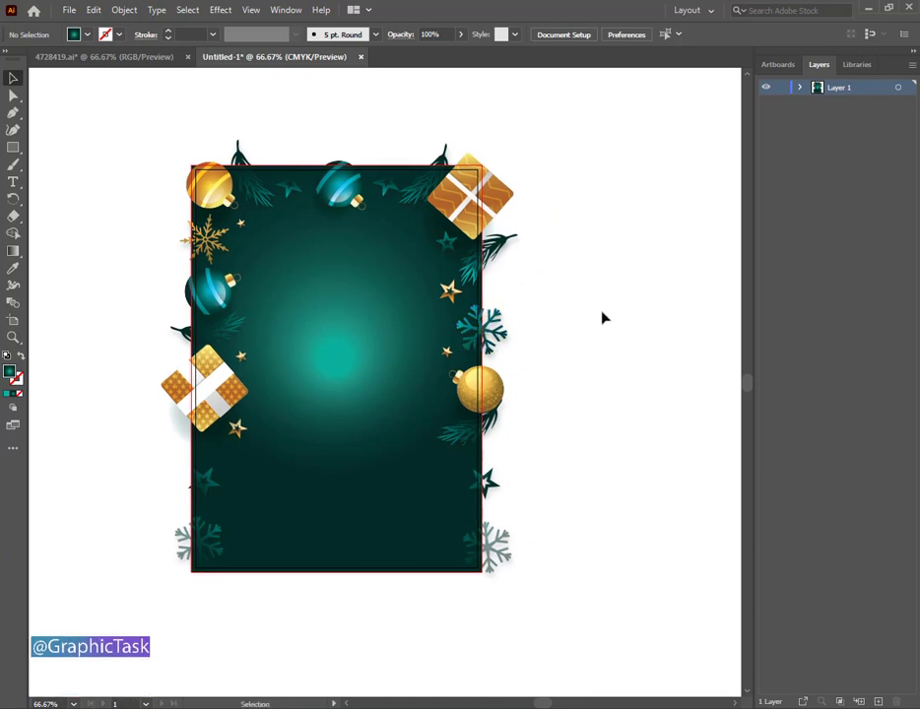
# - Clip the decoration group to a page-sized rectangle with Make Clipping Mask
pyautogui.click(12, 148)
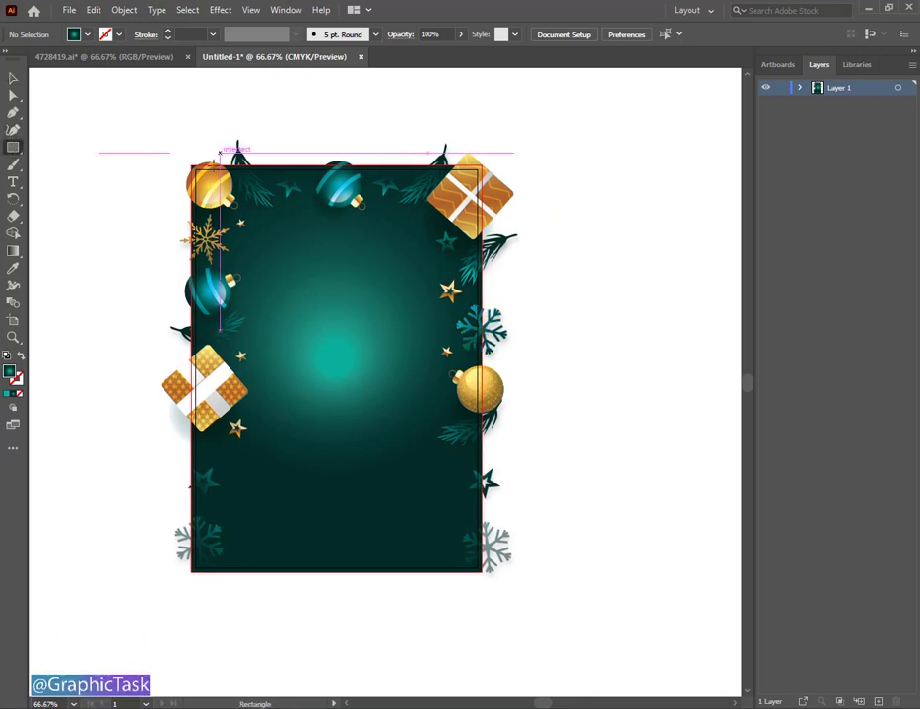
pyautogui.moveTo(191, 165); pyautogui.dragTo(483, 570)
pyautogui.click(12, 81)
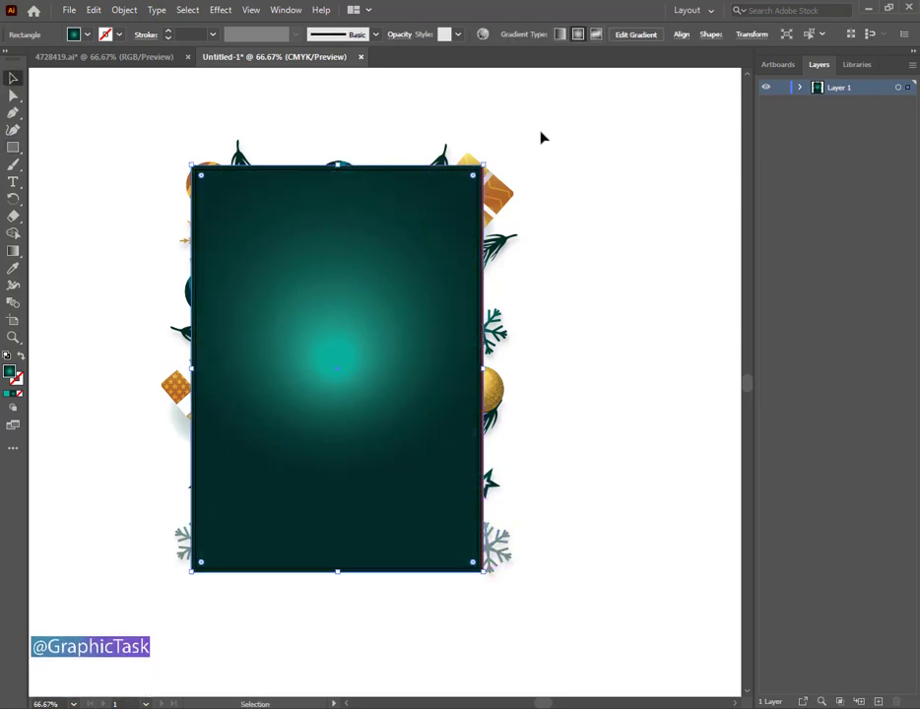
pyautogui.click(801, 88)
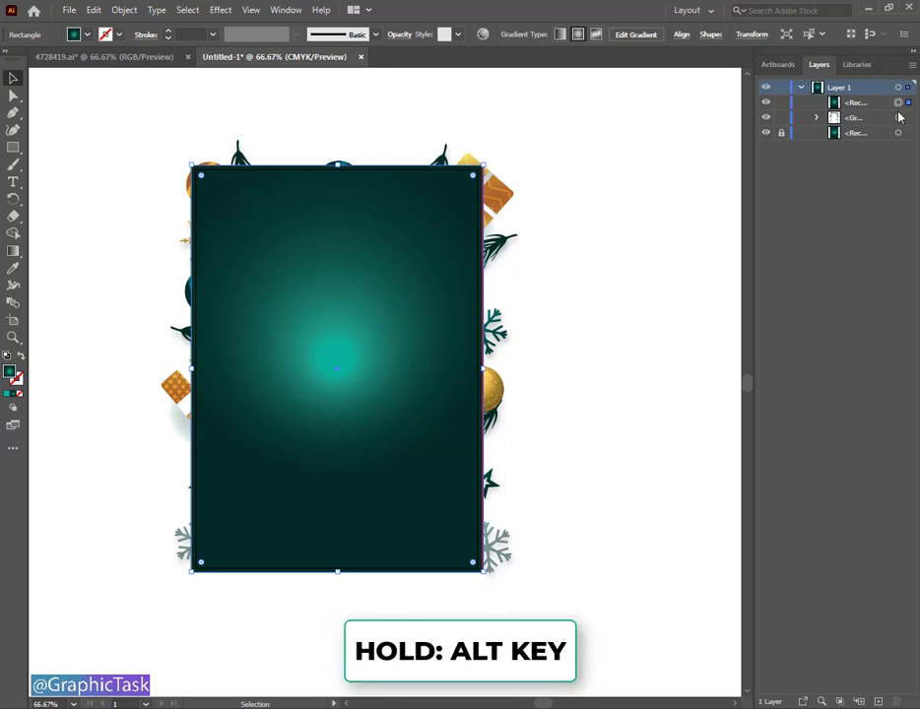
pyautogui.keyDown('shift'); pyautogui.click(899, 119); pyautogui.keyUp('shift')
pyautogui.rightClick(343, 250)
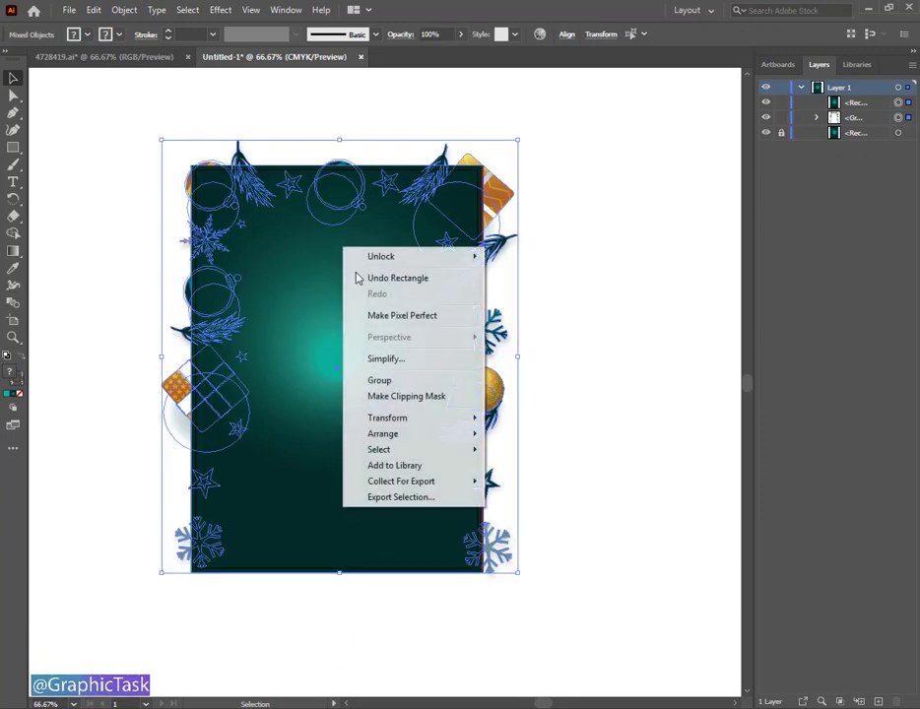
pyautogui.click(392, 400)
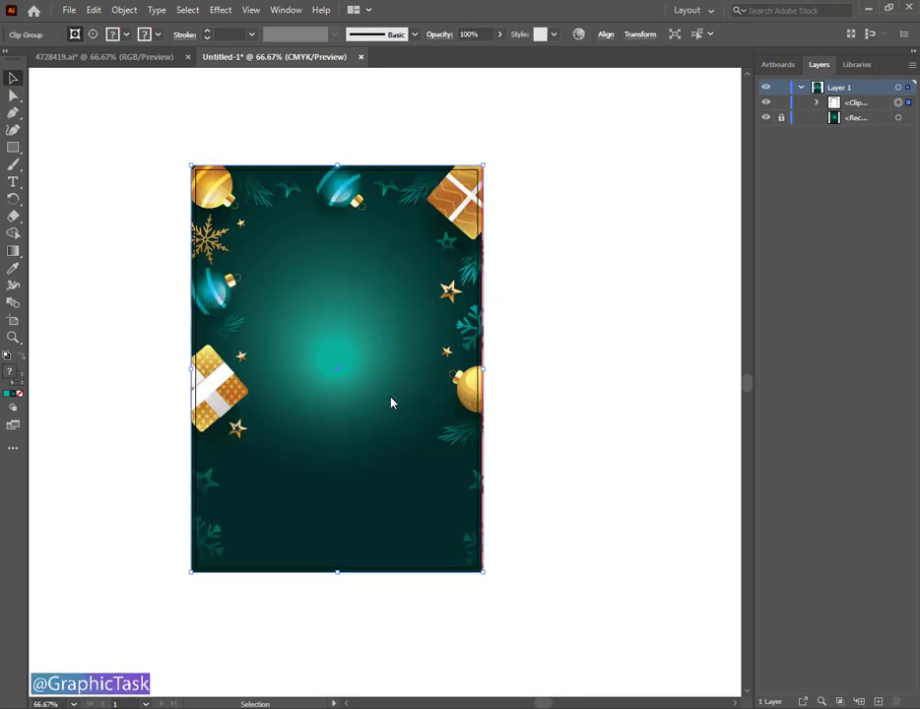
pyautogui.click(547, 287)
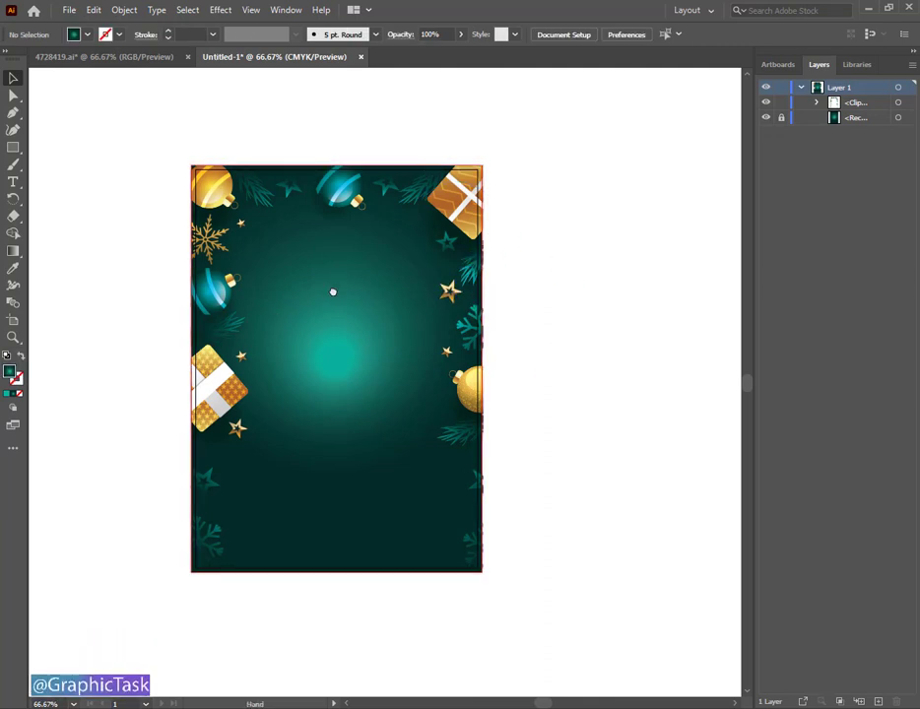
pyautogui.moveTo(333, 292)
pyautogui.mouseDown()
pyautogui.moveTo(333, 309)
pyautogui.moveTo(331, 292)
pyautogui.moveTo(378, 275)
pyautogui.moveTo(342, 207)
pyautogui.moveTo(424, 339)
pyautogui.moveTo(420, 359)
pyautogui.mouseUp()
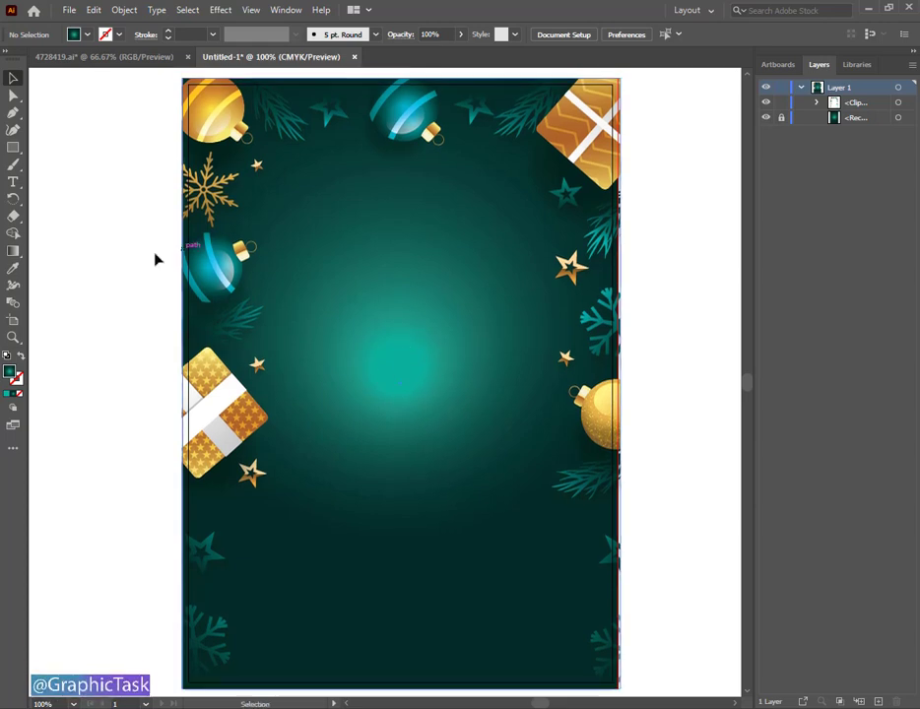
# - Draw a rectangle in the upper middle of the poster and fill it #002d27
pyautogui.moveTo(334, 212)
pyautogui.mouseDown()
pyautogui.moveTo(490, 424)
pyautogui.moveTo(513, 437)
pyautogui.mouseUp()
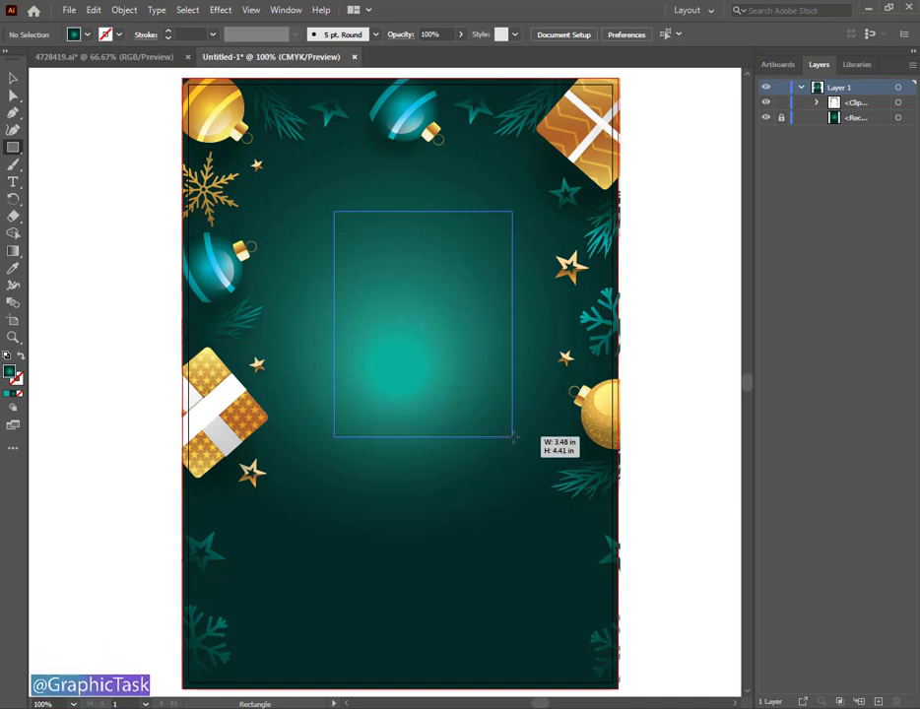
pyautogui.moveTo(512, 437); pyautogui.dragTo(515, 436)
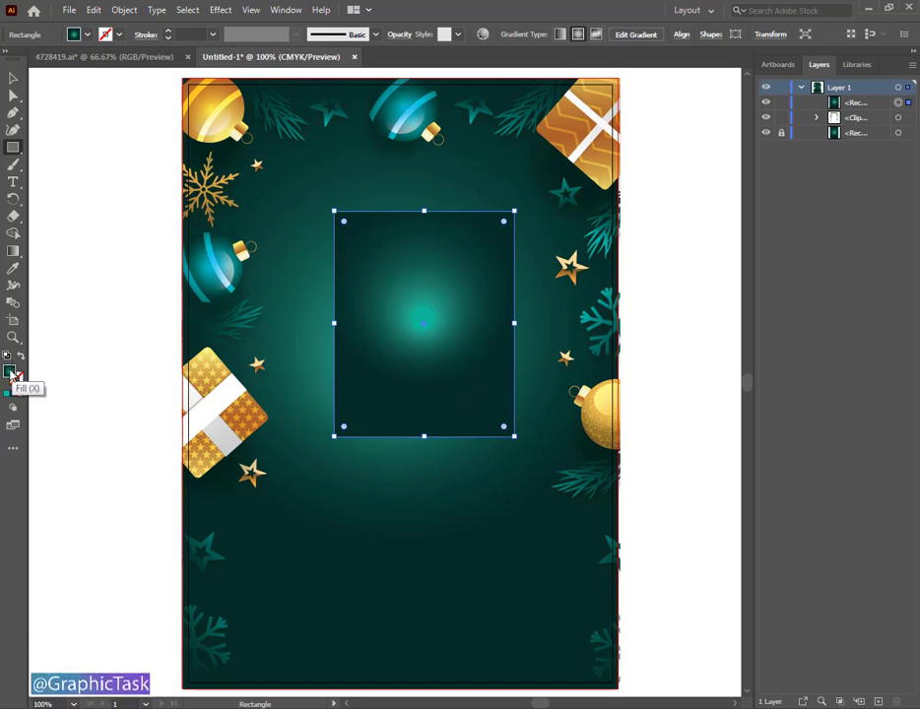
pyautogui.click(87, 37)
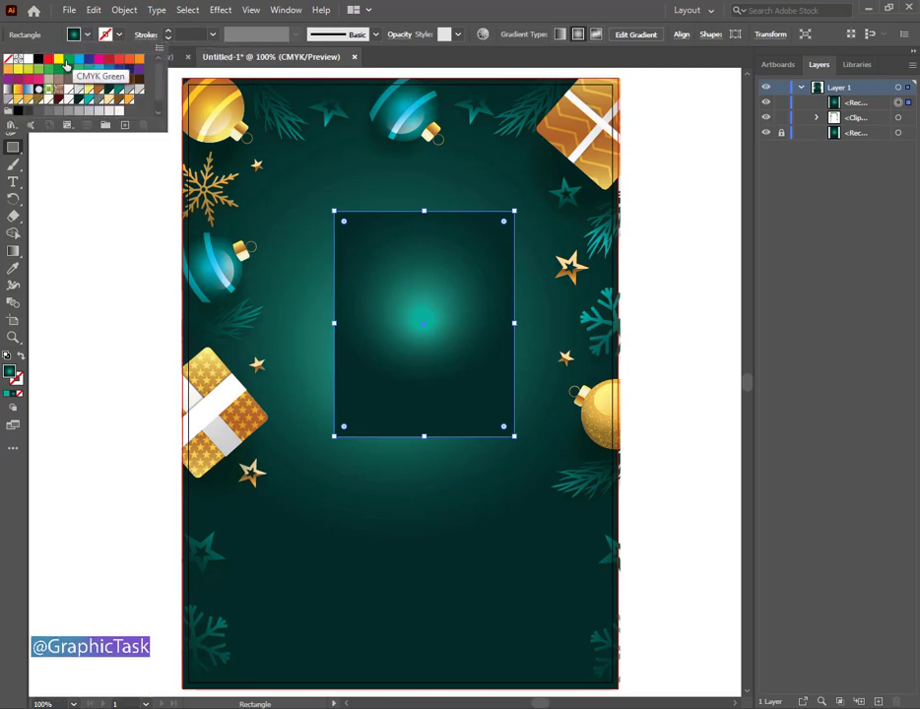
pyautogui.doubleClick(10, 372)
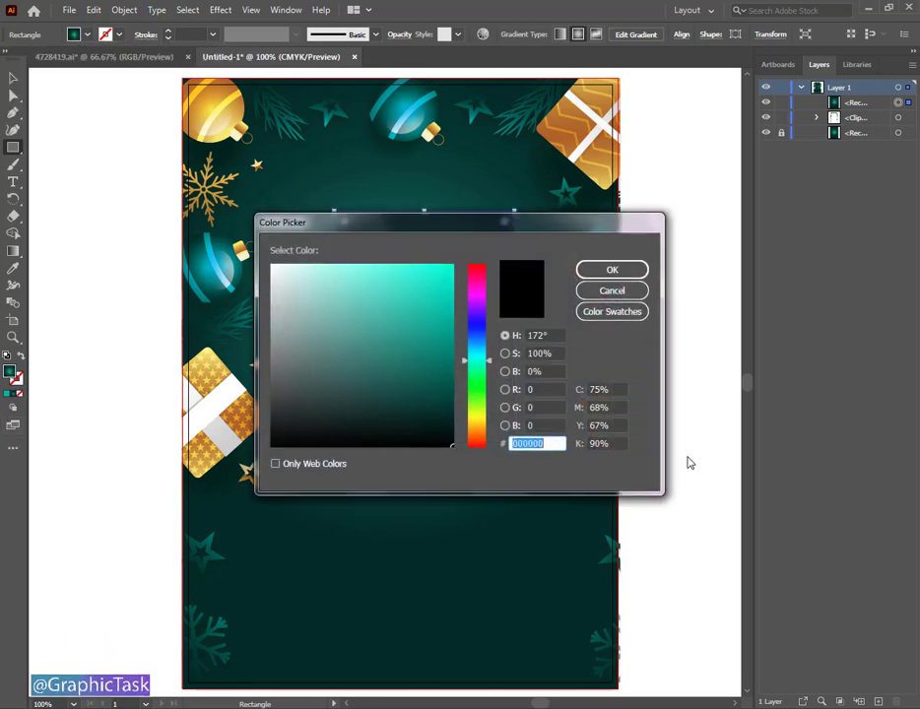
pyautogui.write('002')
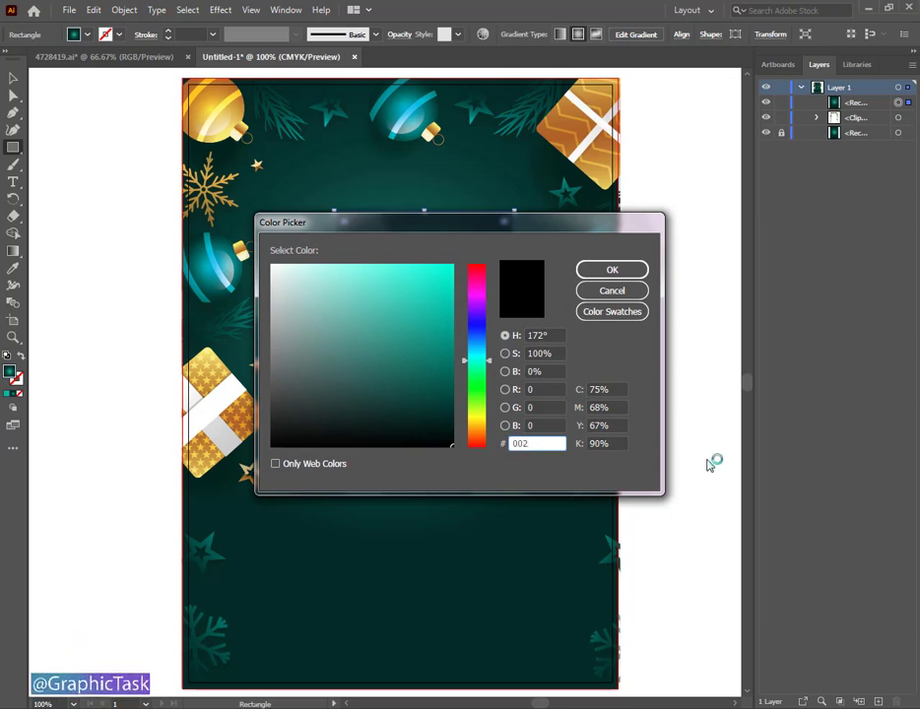
pyautogui.write('d27')
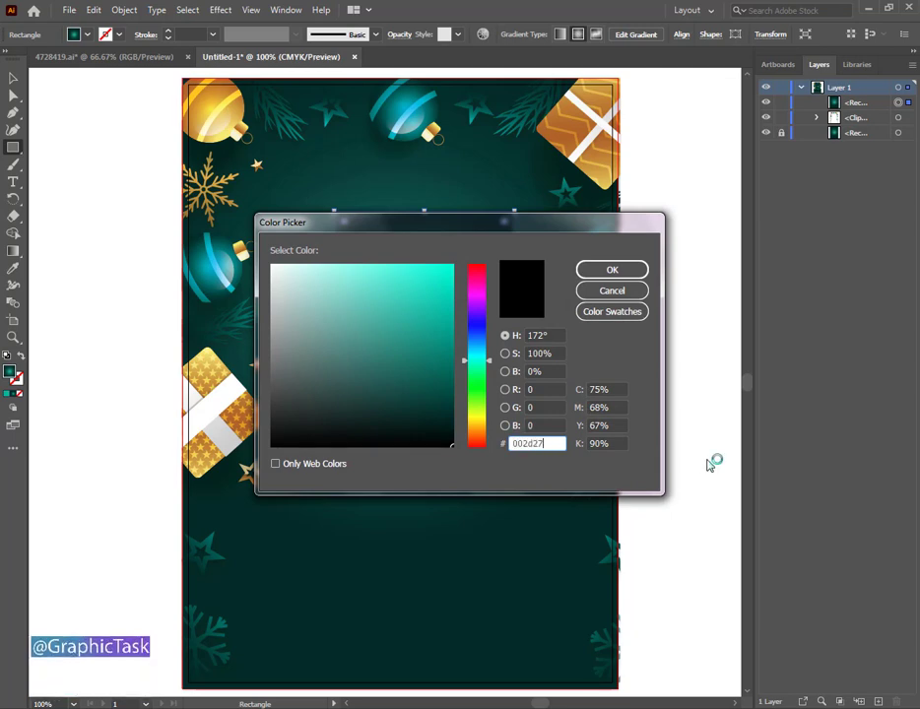
pyautogui.click(612, 268)
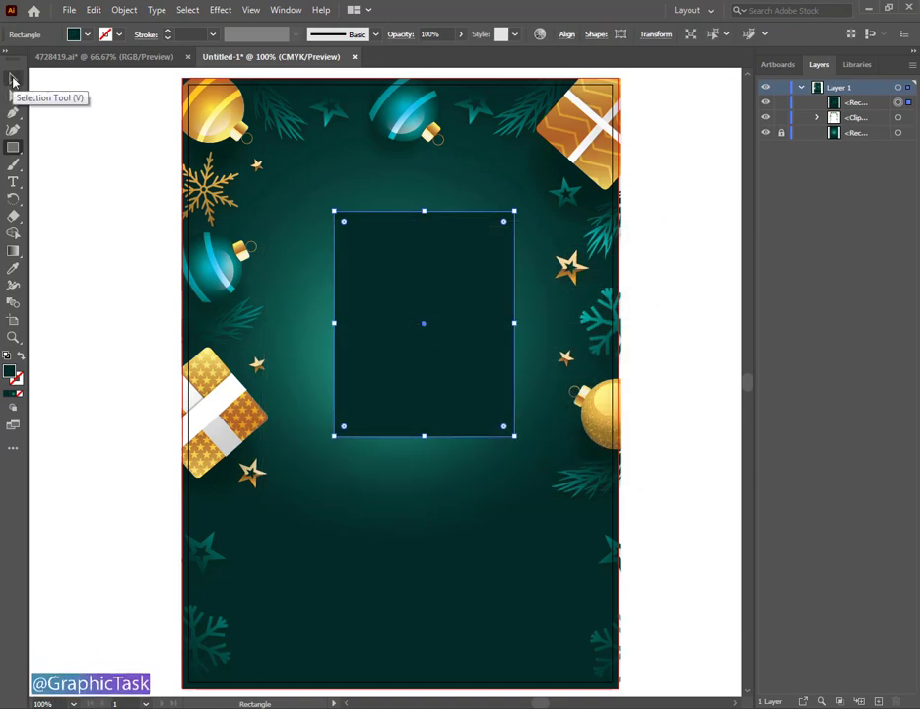
# - Try an orange outline on the central rectangle and reset the default stroke to none
pyautogui.click(118, 40)
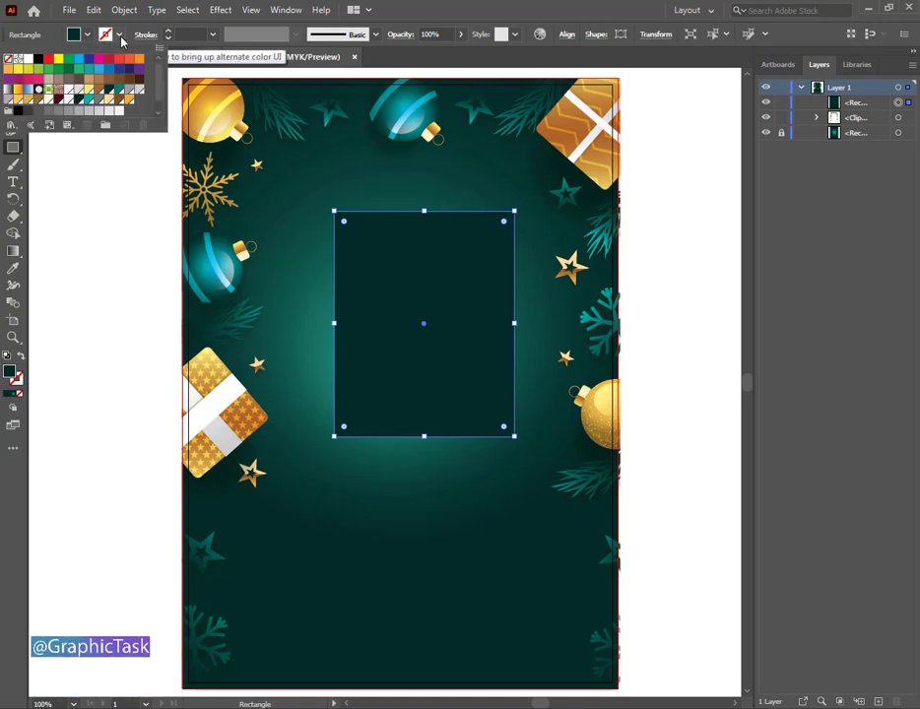
pyautogui.click(48, 58)
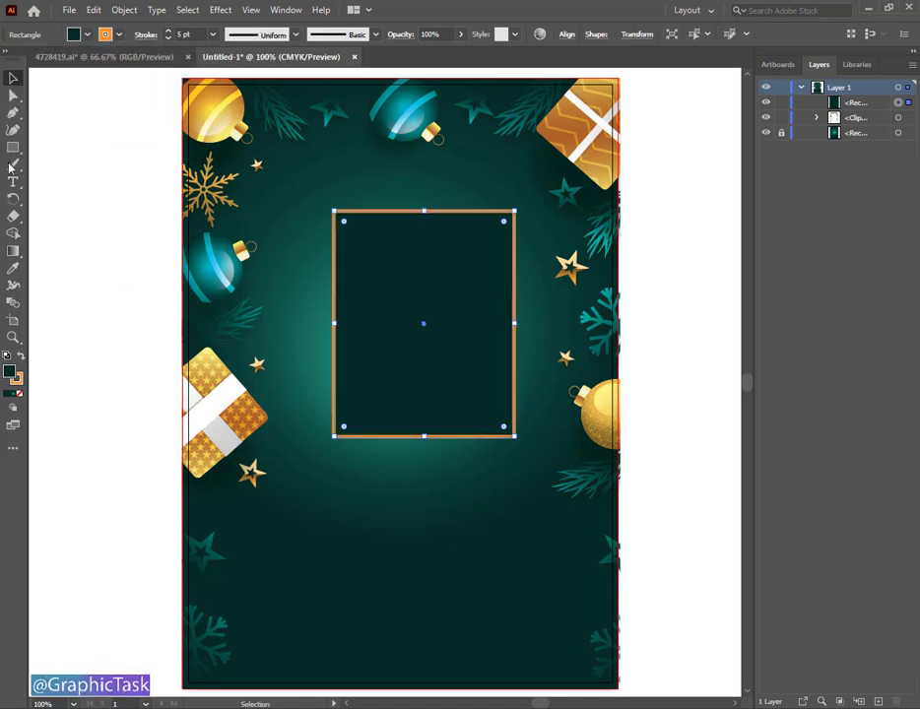
pyautogui.click(134, 242)
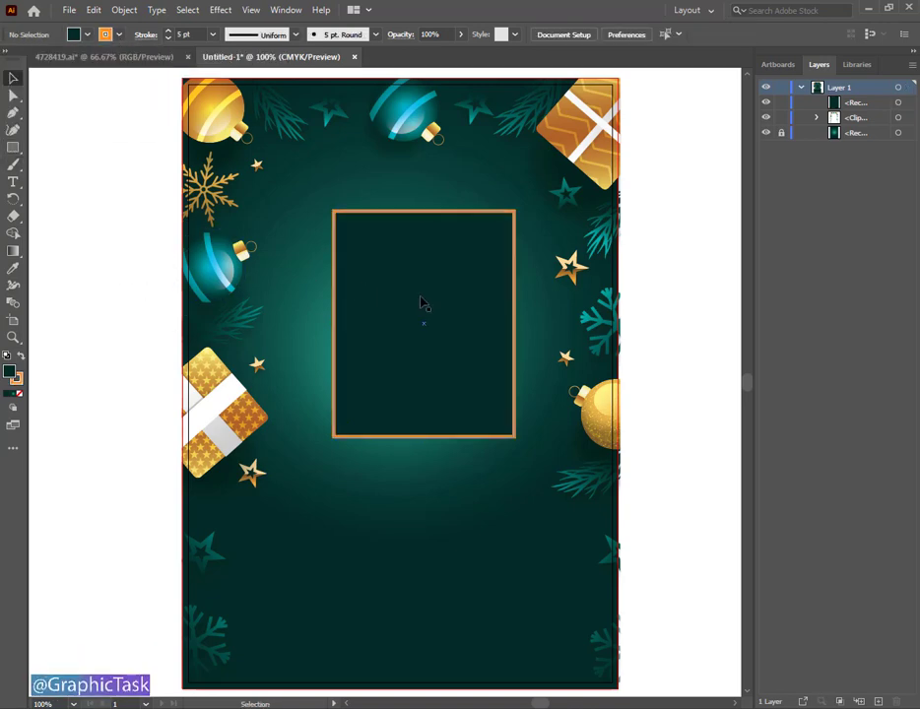
pyautogui.click(119, 35)
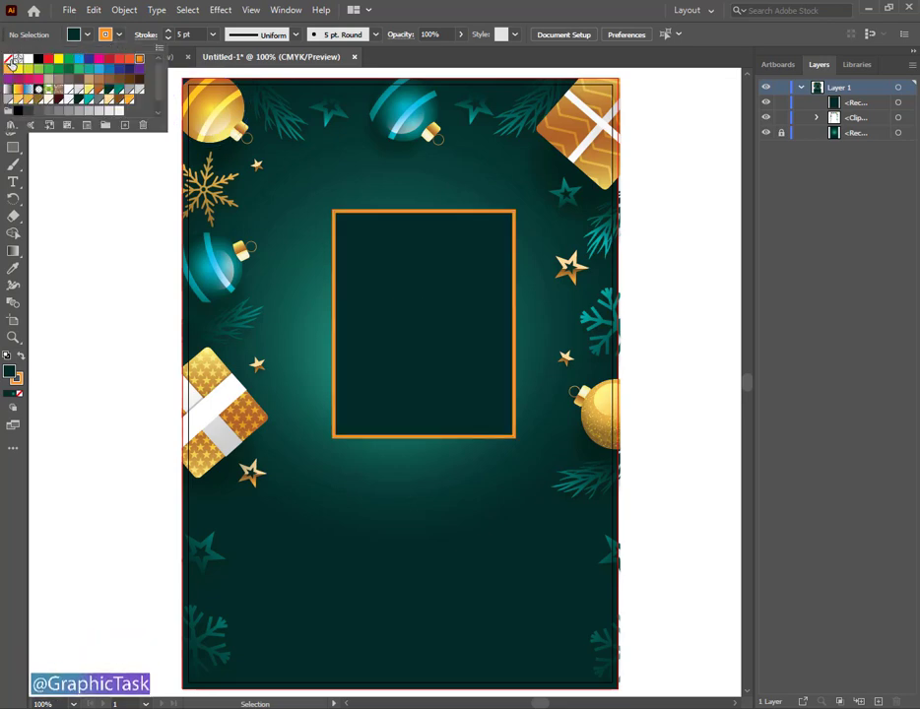
pyautogui.click(8, 59)
pyautogui.click(62, 244)
pyautogui.click(369, 240)
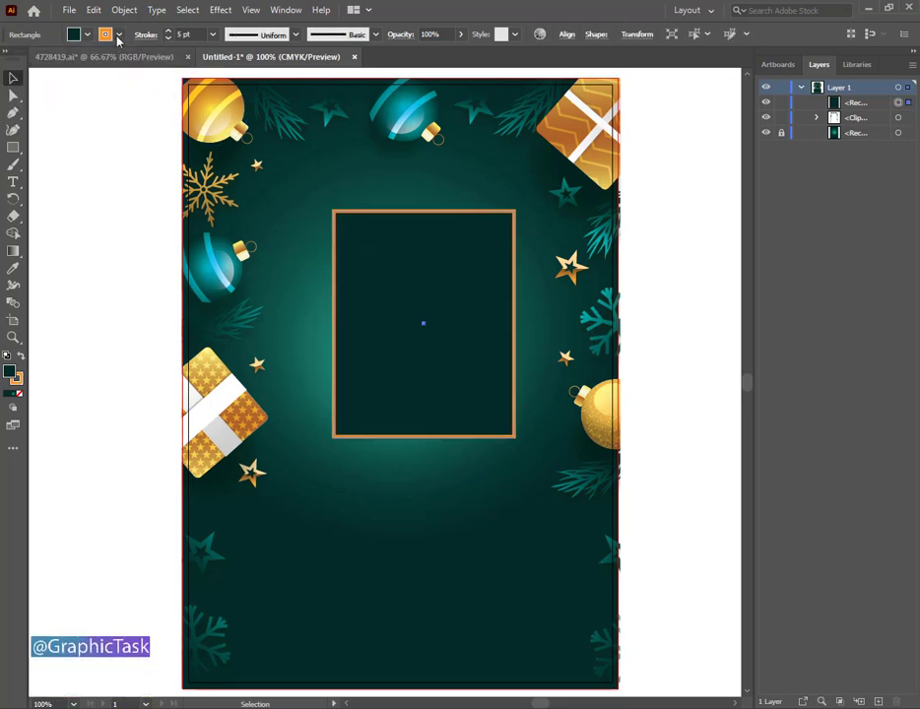
# - Reapply an orange outline to the rectangle and thicken it to 5 pt
pyautogui.click(109, 36)
pyautogui.click(7, 59)
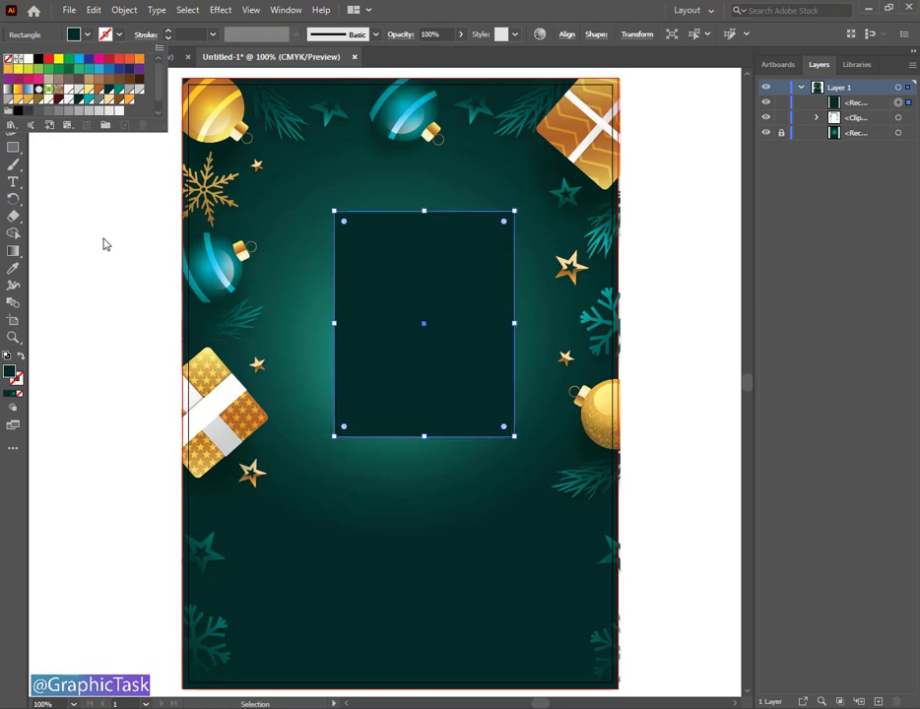
pyautogui.click(103, 241)
pyautogui.click(118, 36)
pyautogui.click(139, 60)
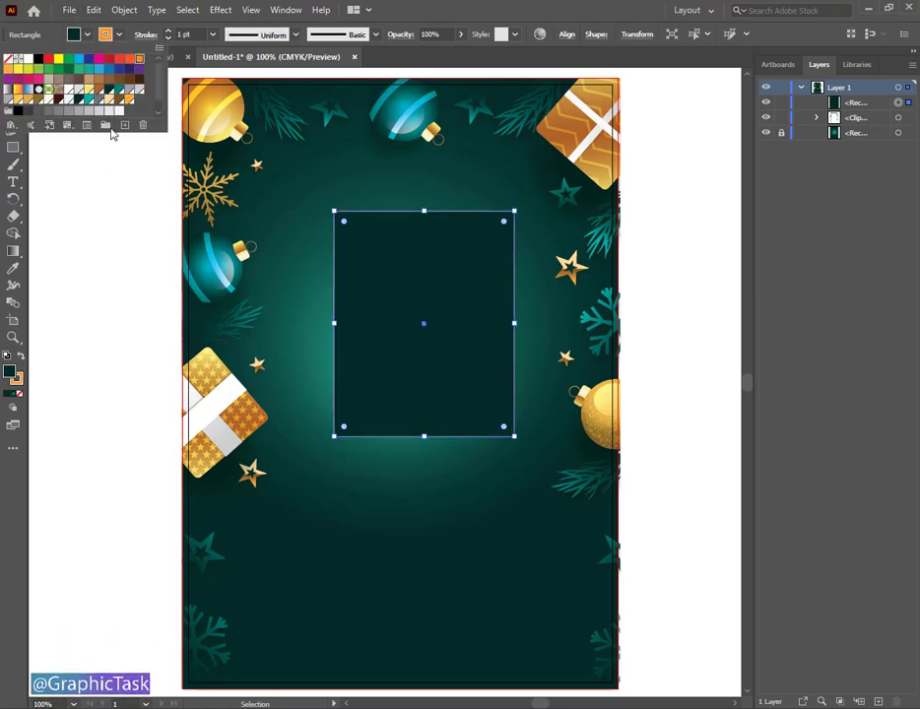
pyautogui.click(173, 32)
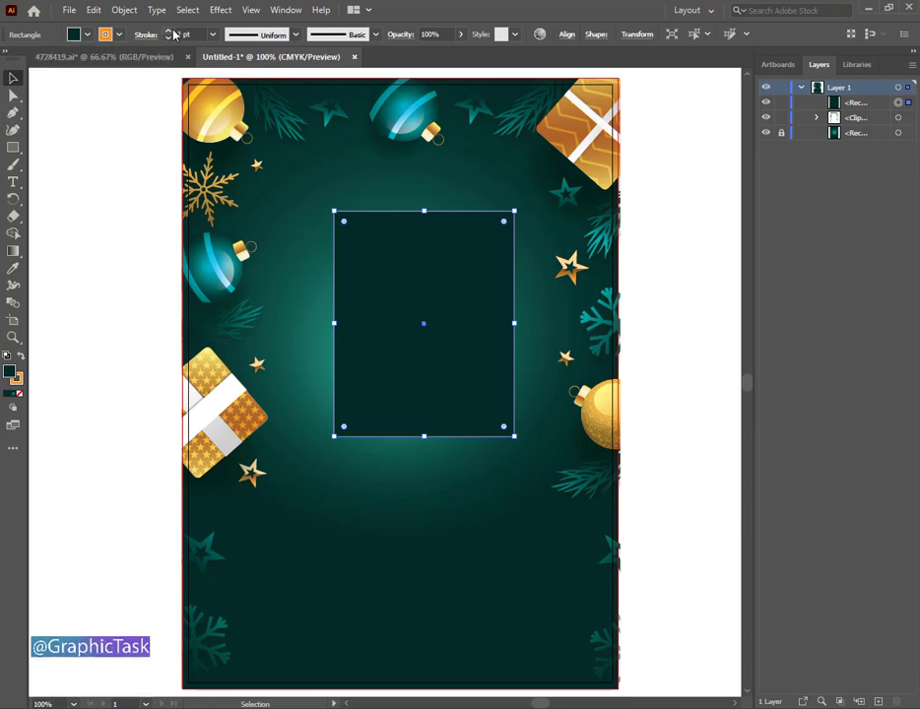
pyautogui.click(172, 33)
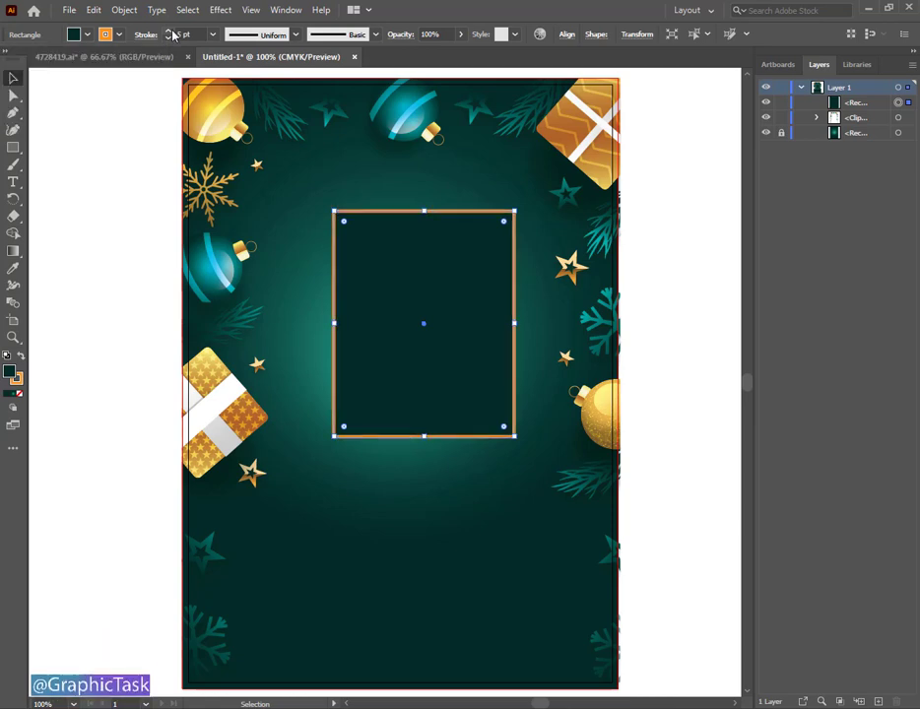
# - Change the rectangle's outline to yellow and tilt the rectangle at an angle
pyautogui.click(108, 34)
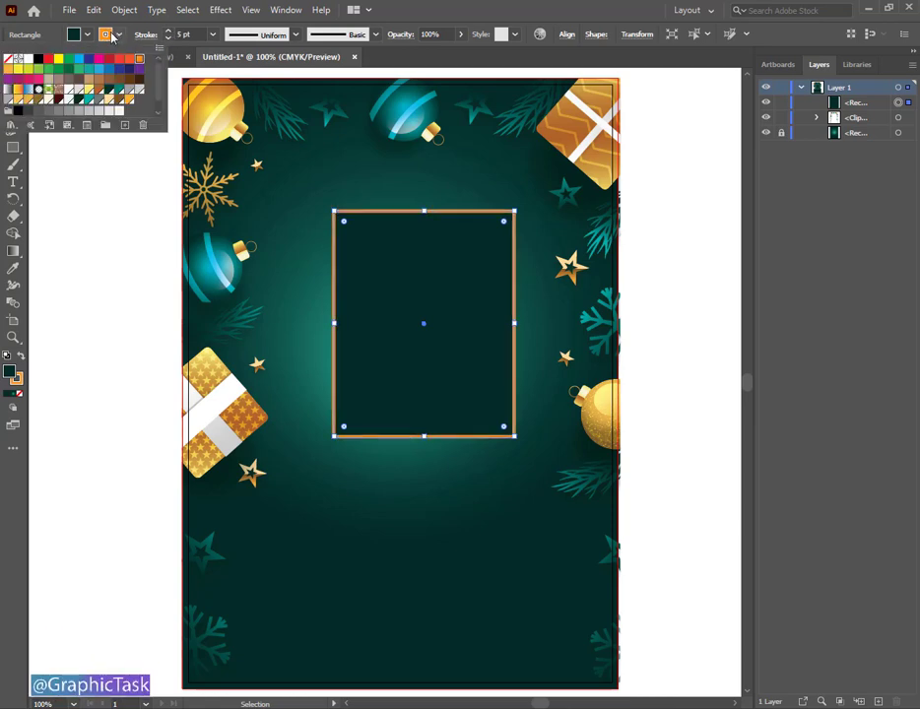
pyautogui.click(18, 69)
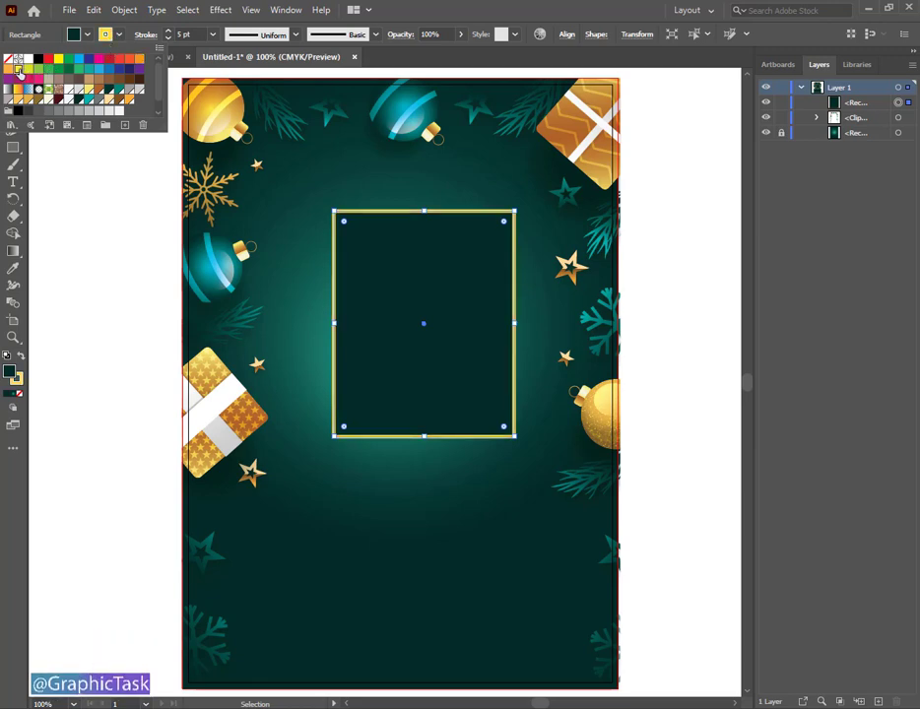
pyautogui.click(76, 249)
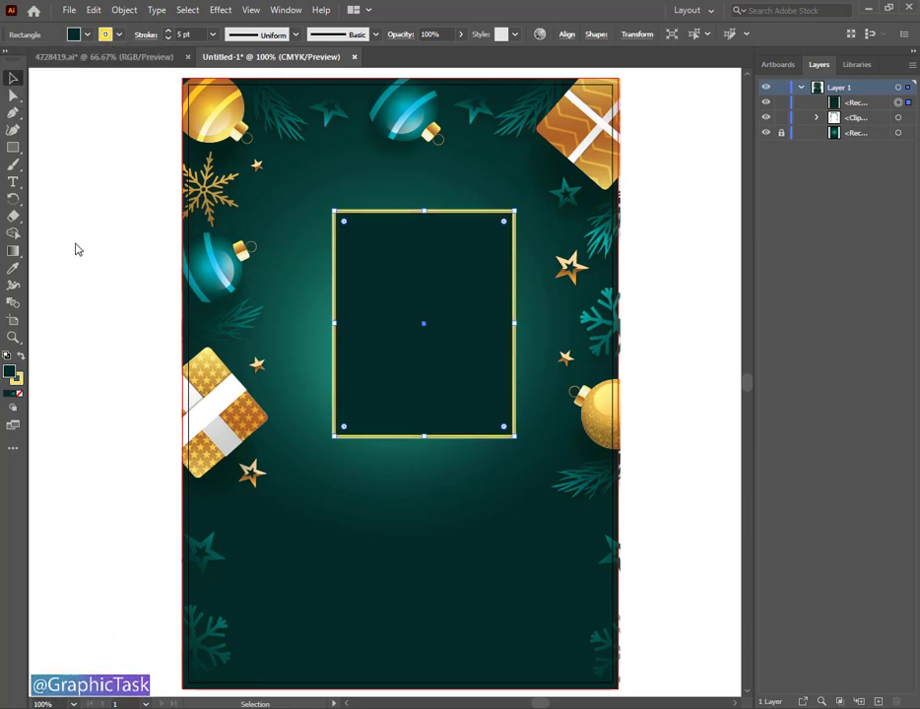
pyautogui.click(415, 322)
pyautogui.moveTo(520, 445); pyautogui.dragTo(537, 407)
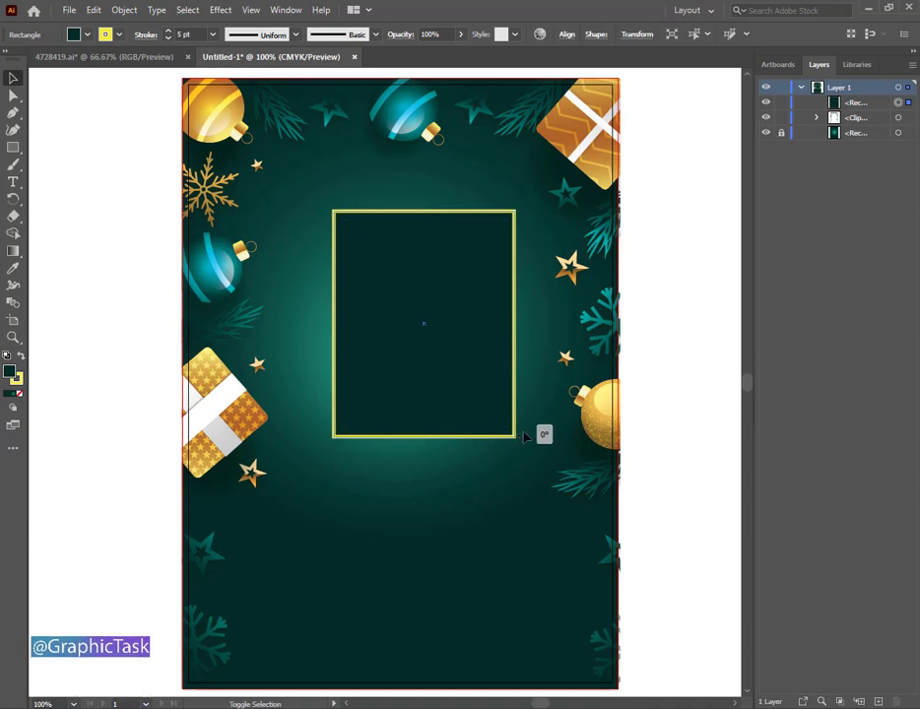
pyautogui.moveTo(527, 431)
pyautogui.mouseDown()
pyautogui.moveTo(520, 440)
pyautogui.moveTo(537, 426)
pyautogui.mouseUp()
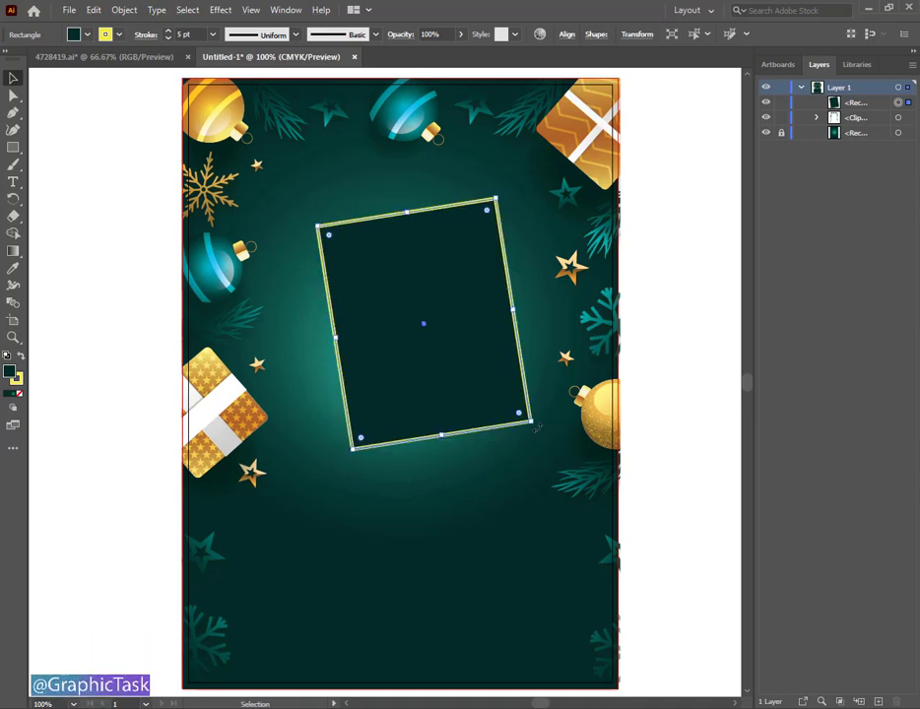
# - Undo the tilt and paste a no-fill copy of the frame in front
pyautogui.hotkey('ctrl', 'z')
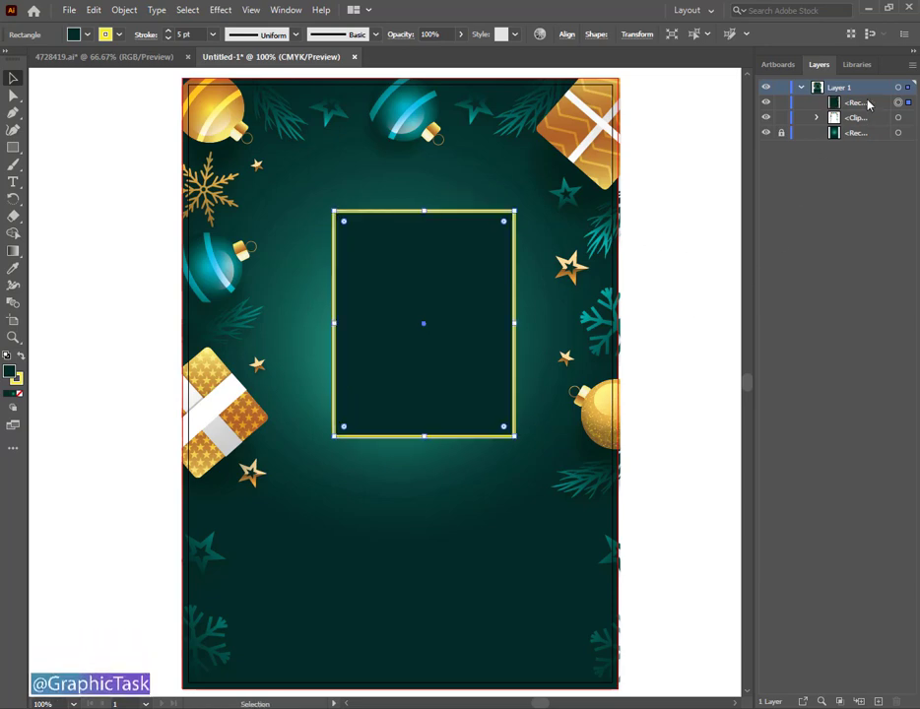
pyautogui.moveTo(865, 107); pyautogui.dragTo(869, 235)
pyautogui.hotkey('ctrl', 'c')
pyautogui.hotkey('ctrl', 'f')
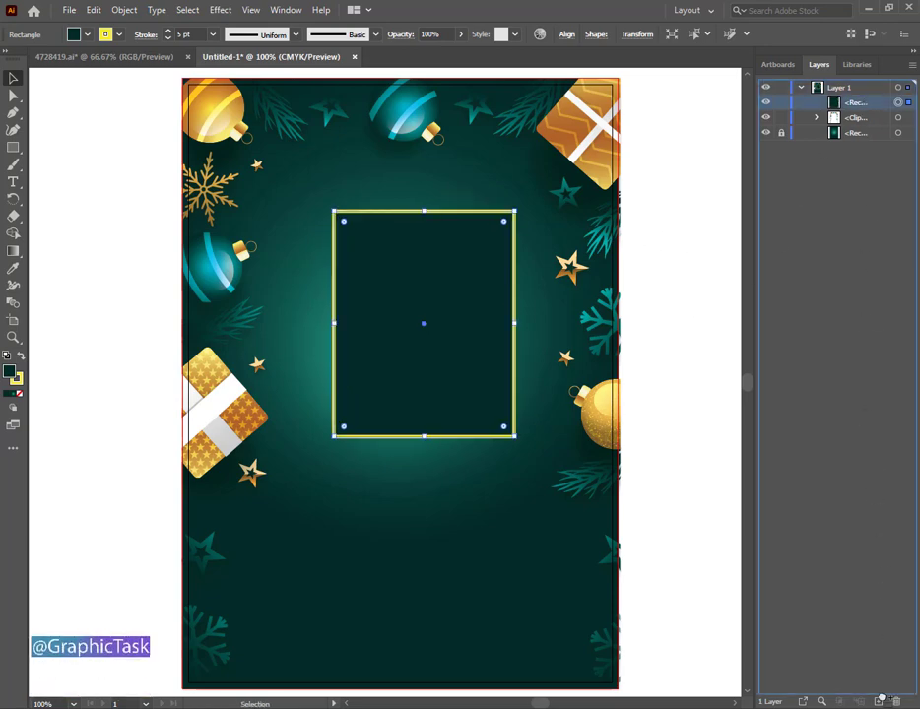
pyautogui.click(16, 395)
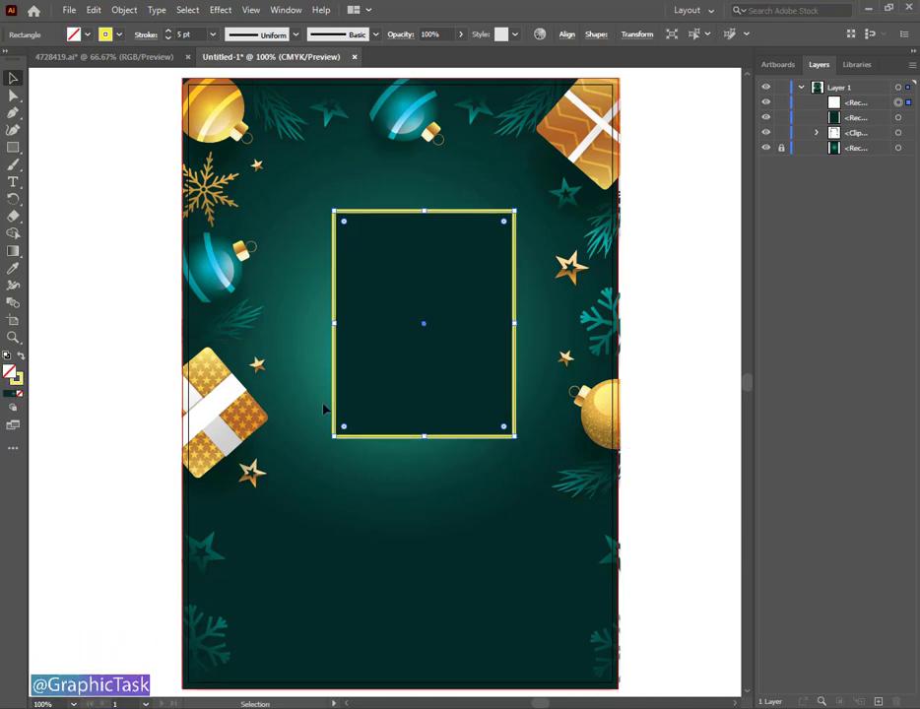
# - Tilt the copied frame about 15° over the upright dark frame
pyautogui.moveTo(517, 445); pyautogui.dragTo(539, 422)
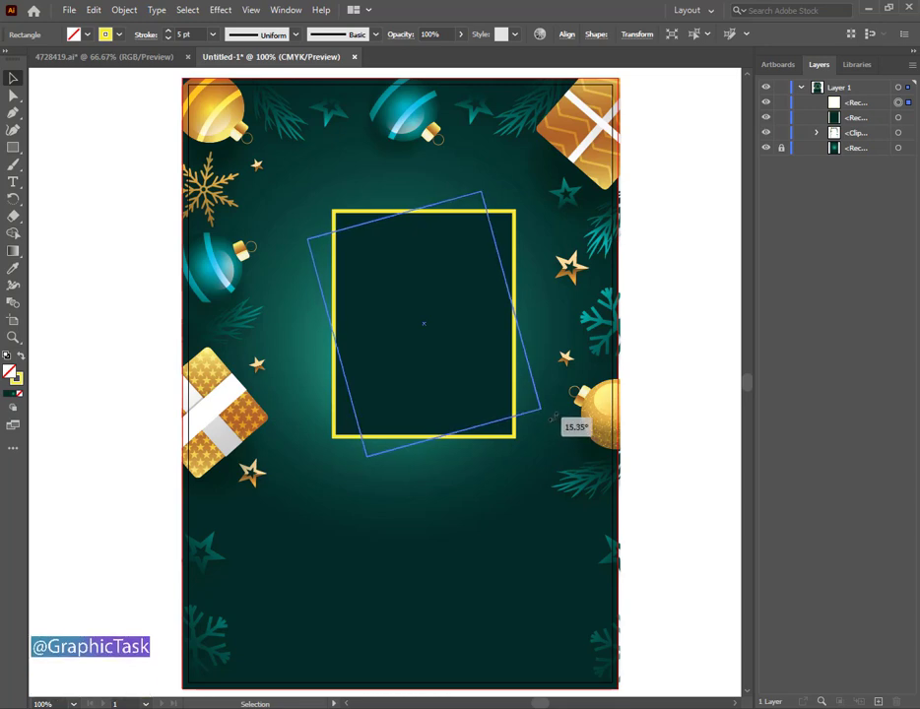
pyautogui.moveTo(539, 422); pyautogui.dragTo(554, 418)
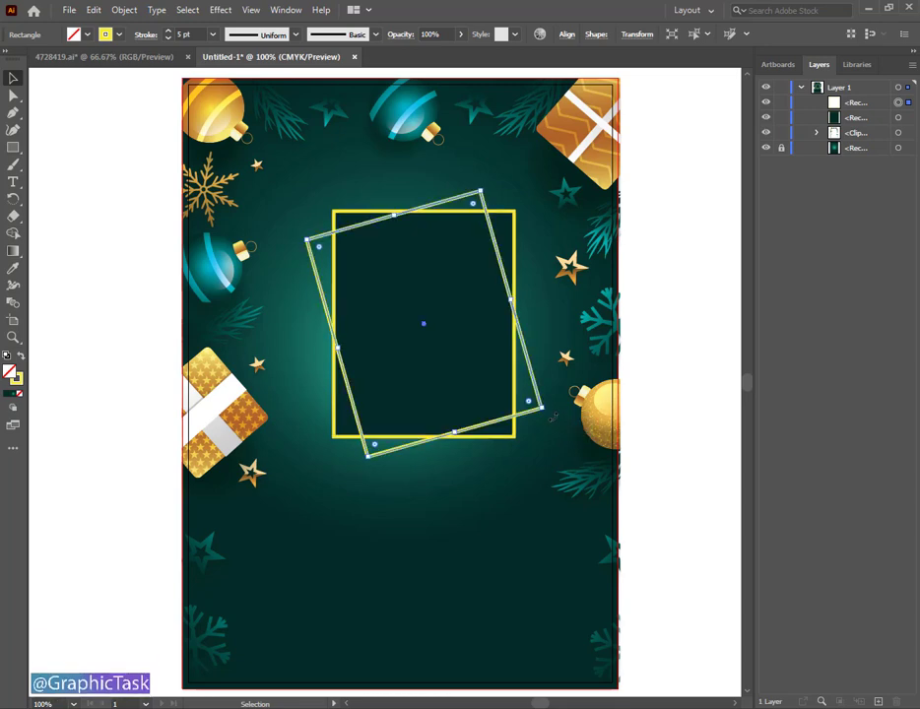
pyautogui.click(694, 403)
pyautogui.moveTo(670, 379); pyautogui.dragTo(657, 391)
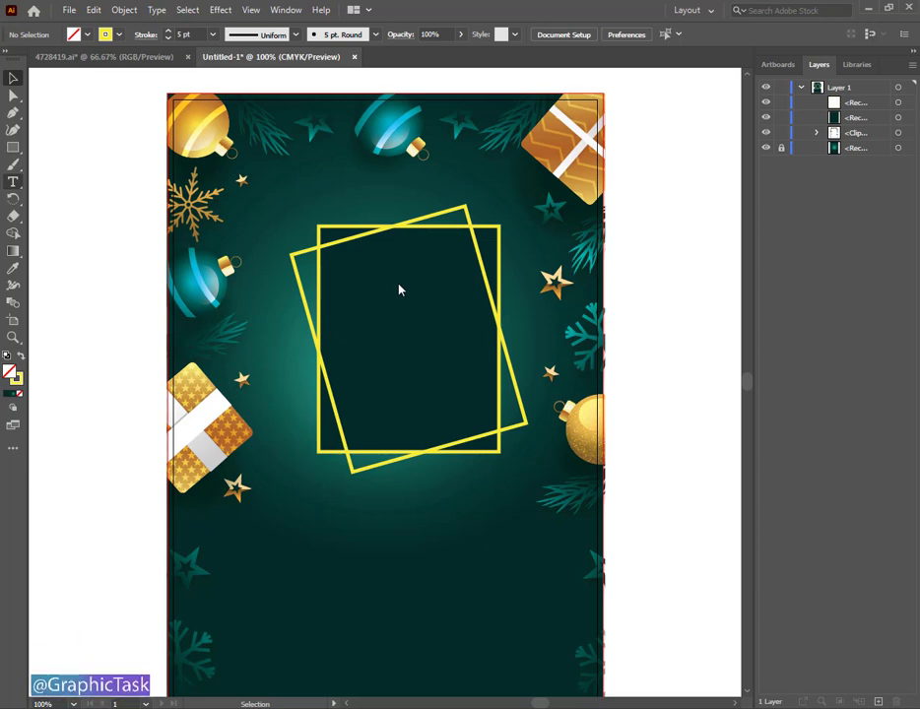
pyautogui.press('t')
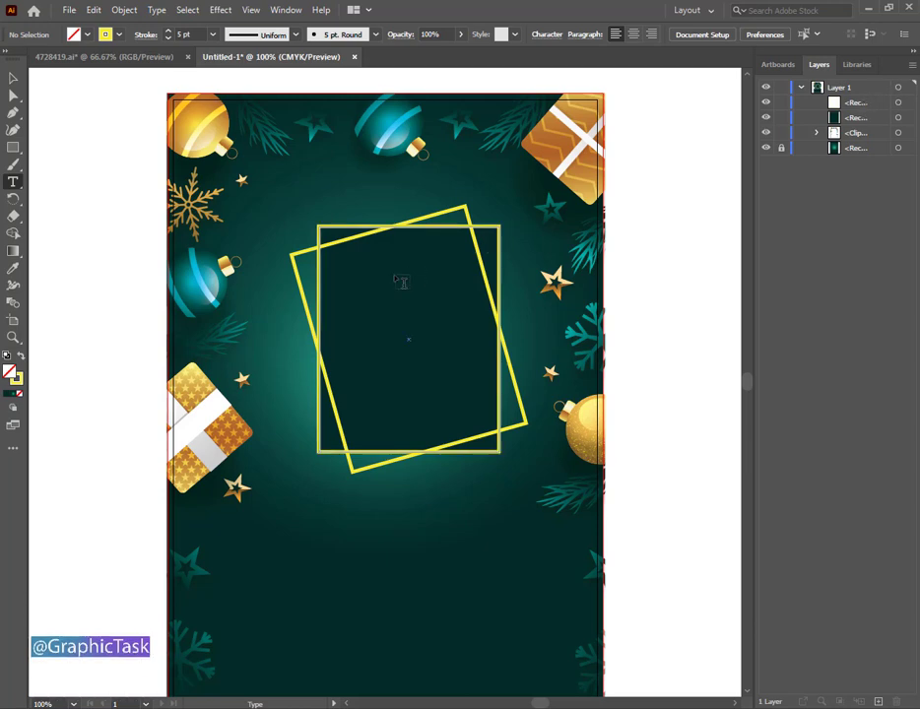
# - Add a MERRY text object inside the frames in 35 pt JAVATA
pyautogui.click(373, 286)
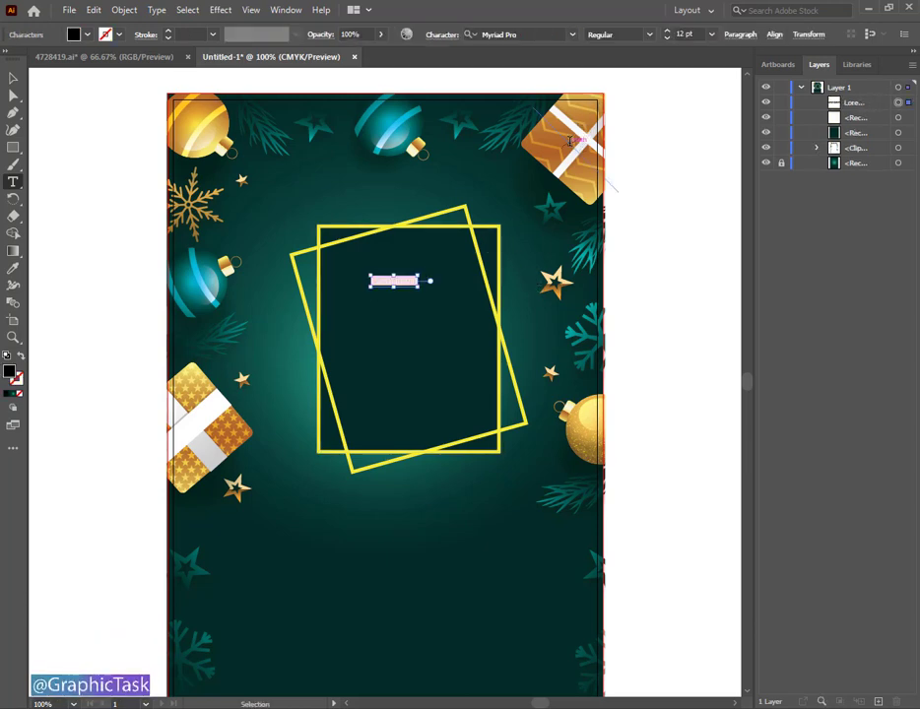
pyautogui.hotkey('ctrl', 't')
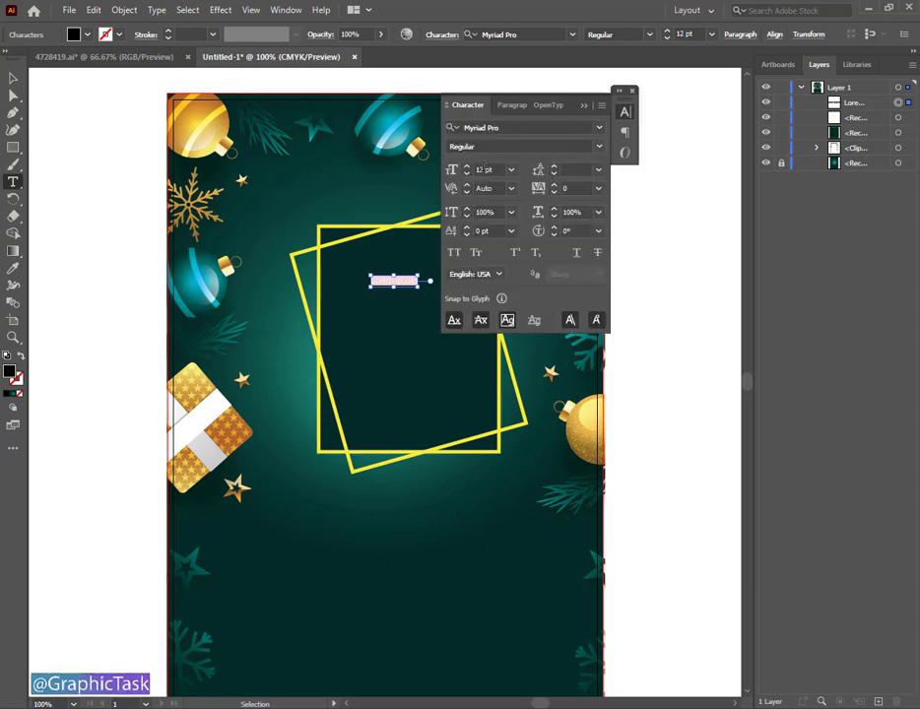
pyautogui.click(482, 170)
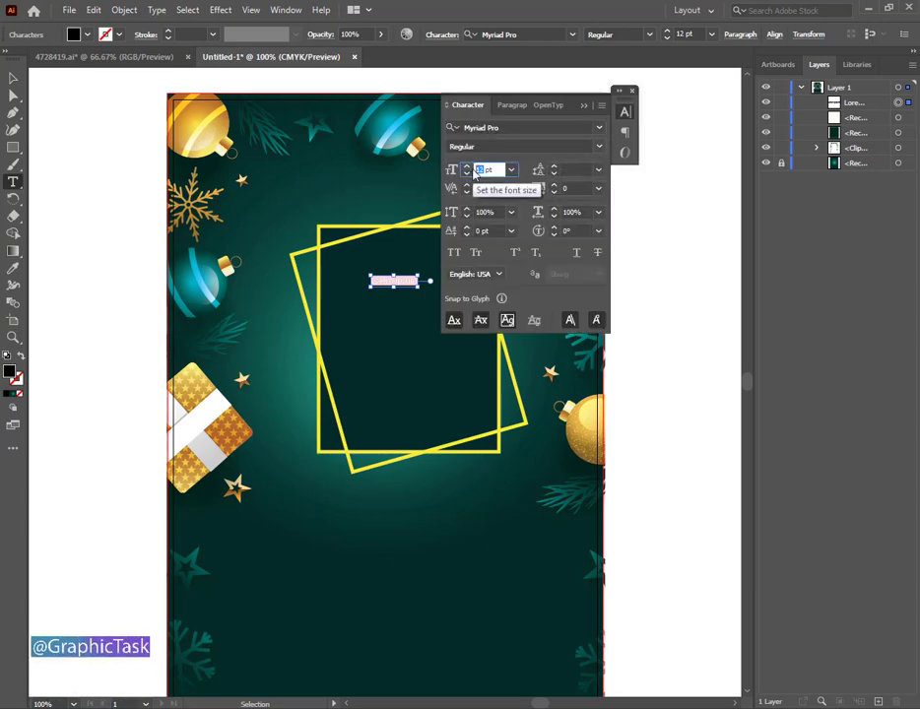
pyautogui.write('35')
pyautogui.press('Return')
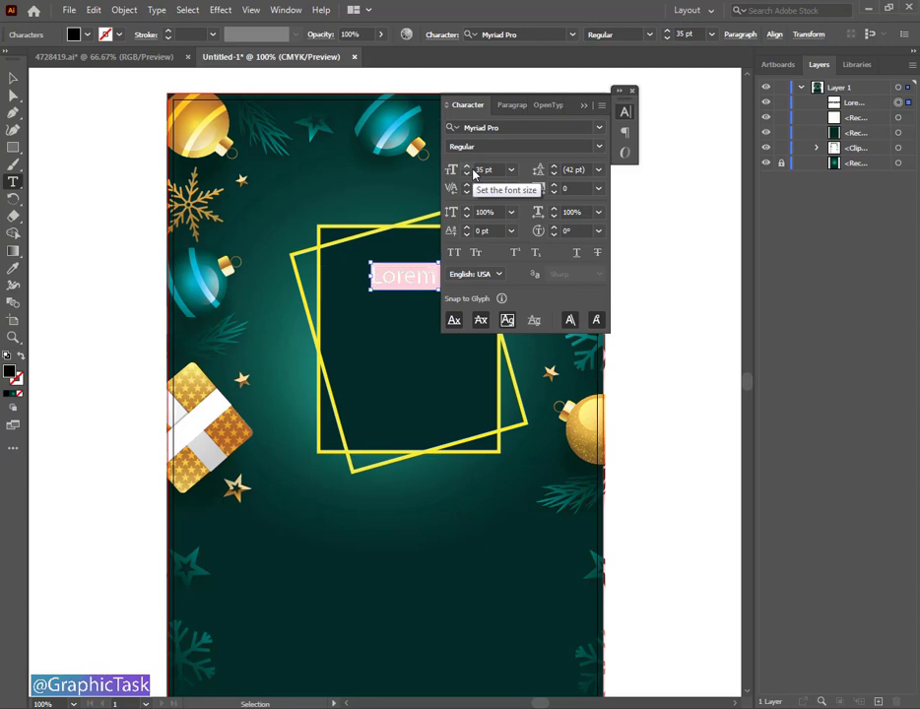
pyautogui.click(599, 128)
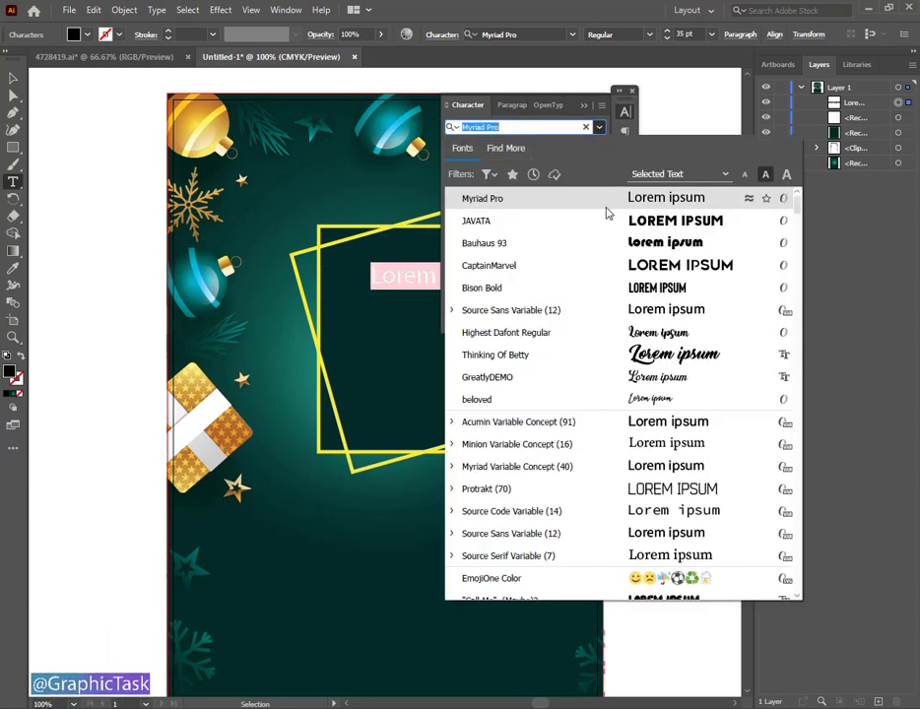
pyautogui.click(608, 223)
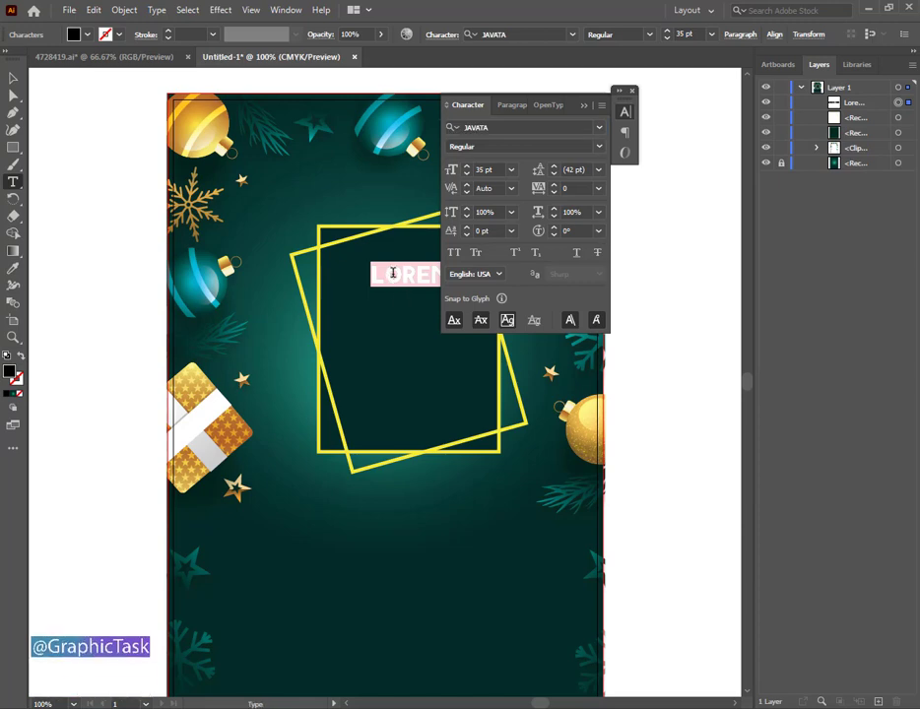
pyautogui.write('m')
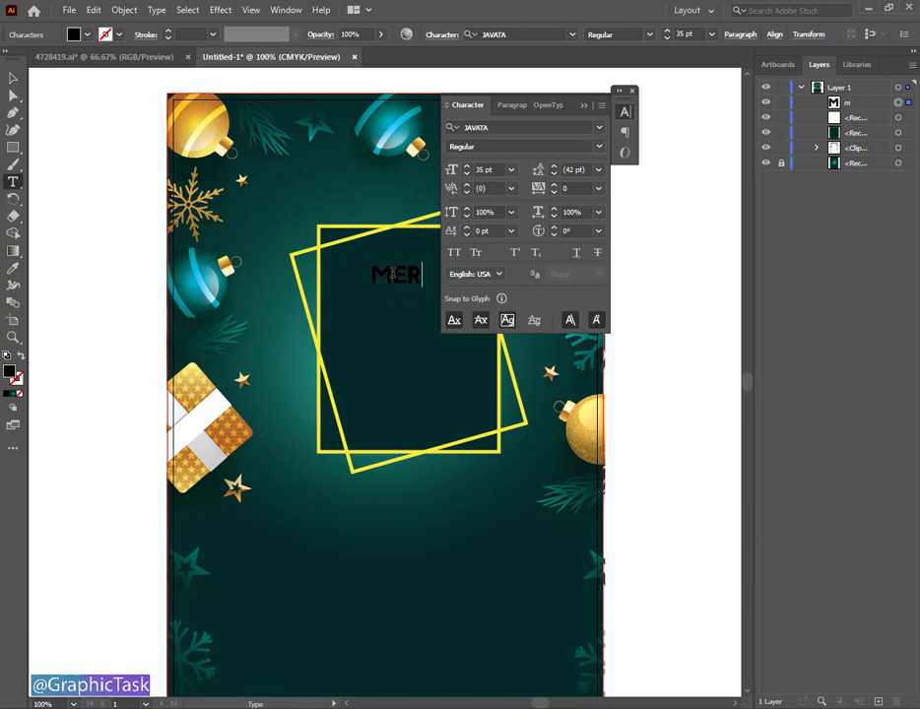
# - Make MERRY white with wider letter spacing of 14
pyautogui.doubleClick(392, 273)
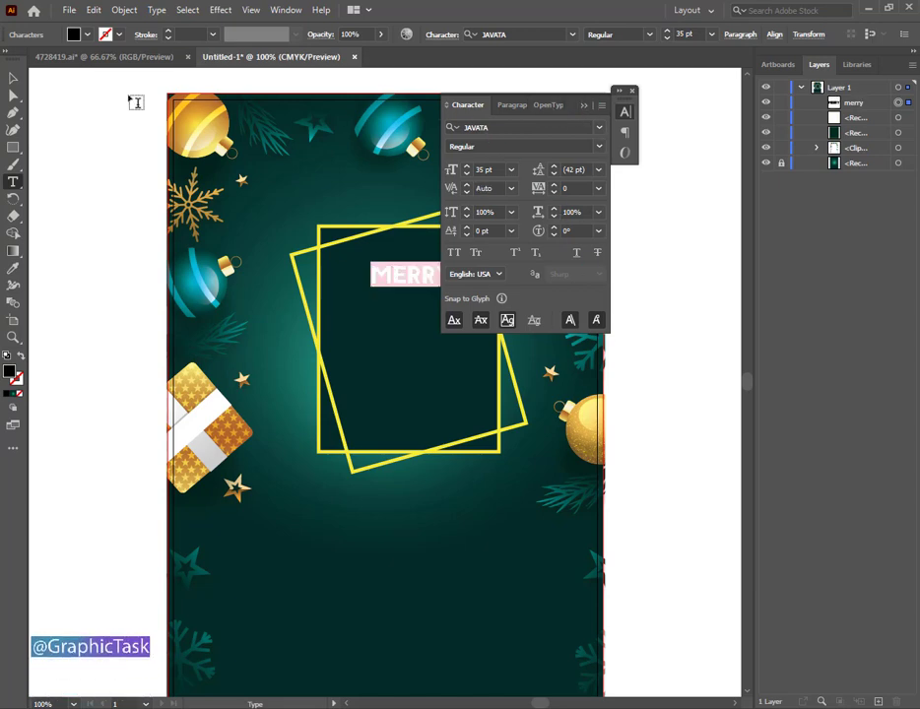
pyautogui.click(71, 35)
pyautogui.click(27, 60)
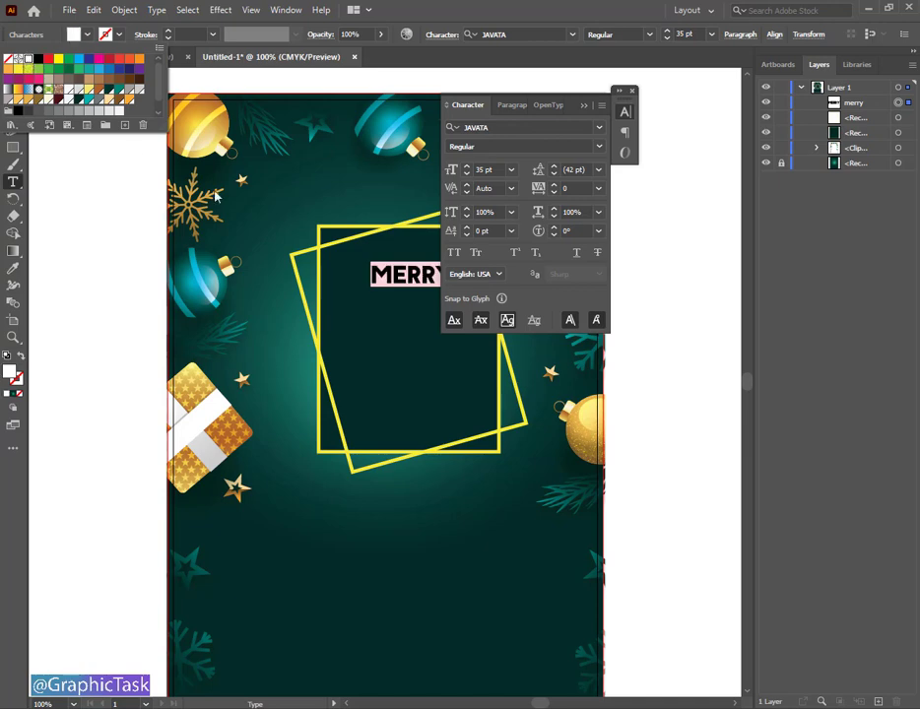
pyautogui.click(555, 189)
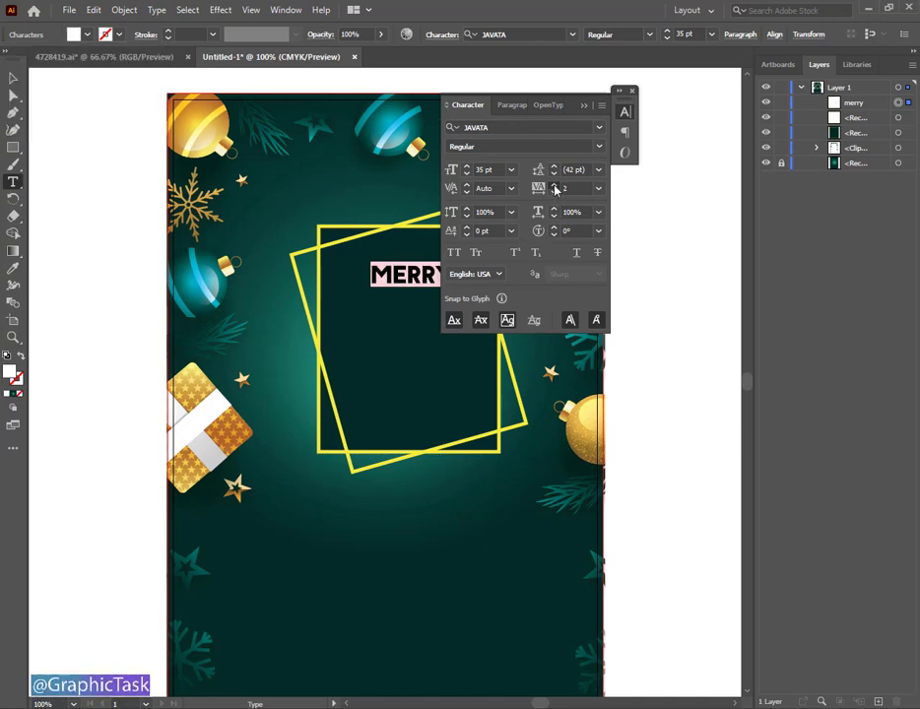
pyautogui.click(555, 186)
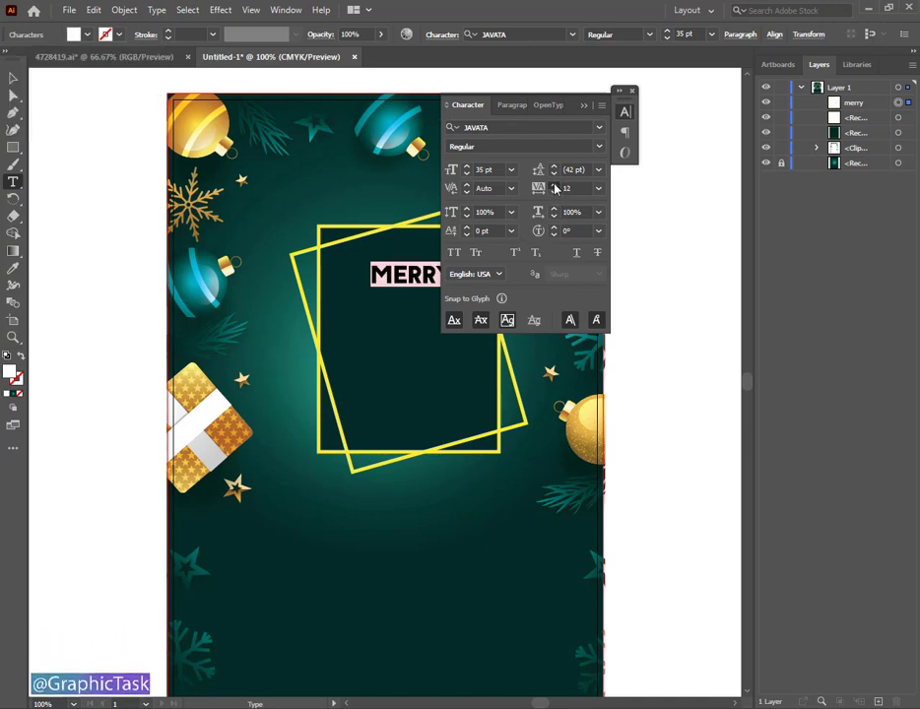
pyautogui.write('14')
# - Centre MERRY horizontally near the top of the frames
pyautogui.click(12, 79)
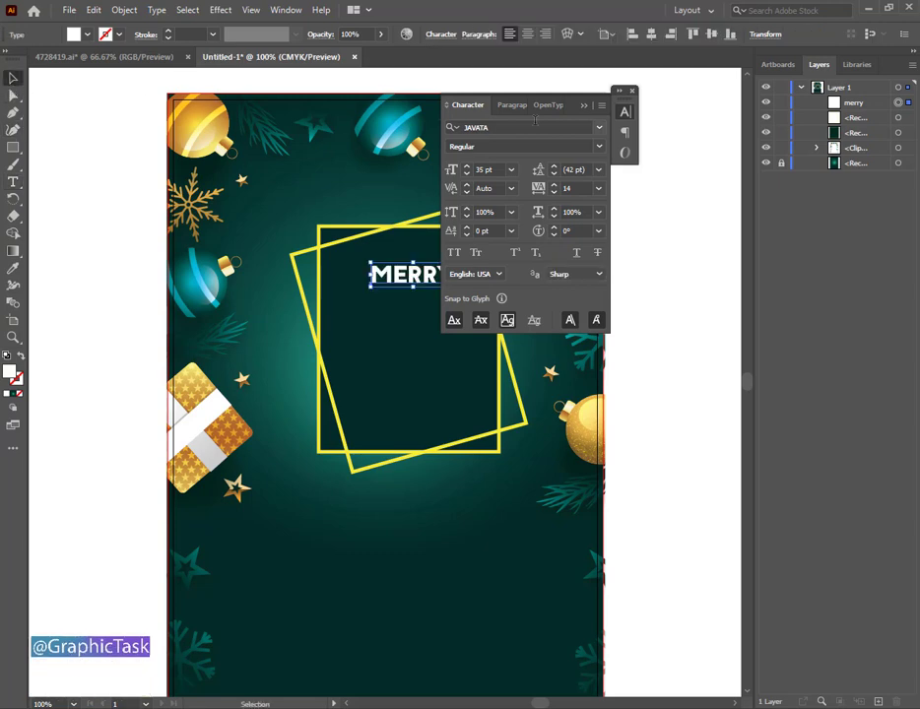
pyautogui.moveTo(596, 105); pyautogui.dragTo(720, 122)
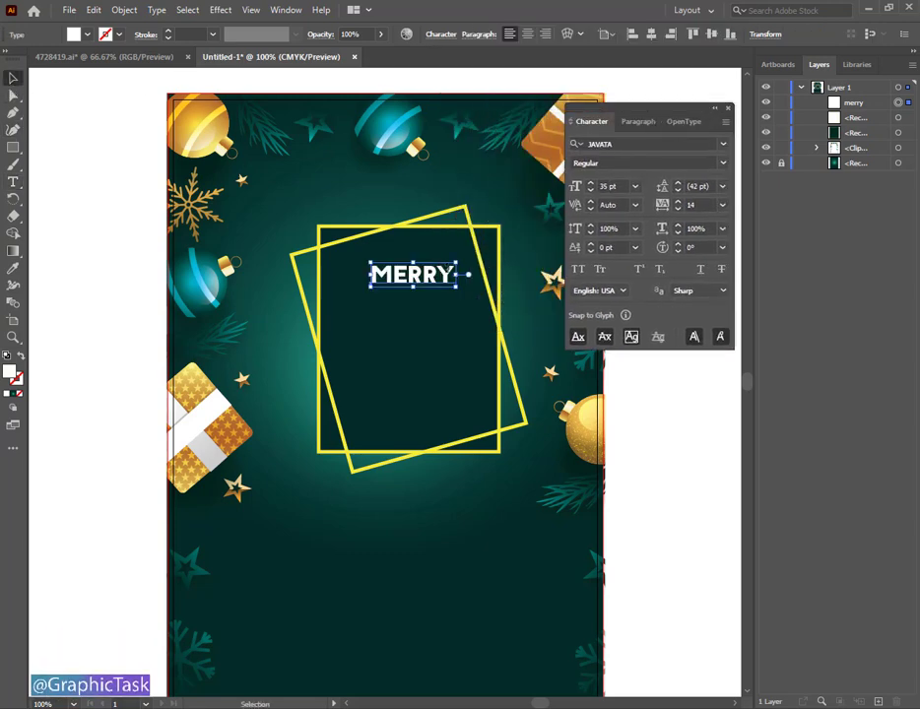
pyautogui.moveTo(413, 276)
pyautogui.mouseDown()
pyautogui.moveTo(405, 276)
pyautogui.moveTo(435, 272)
pyautogui.mouseUp()
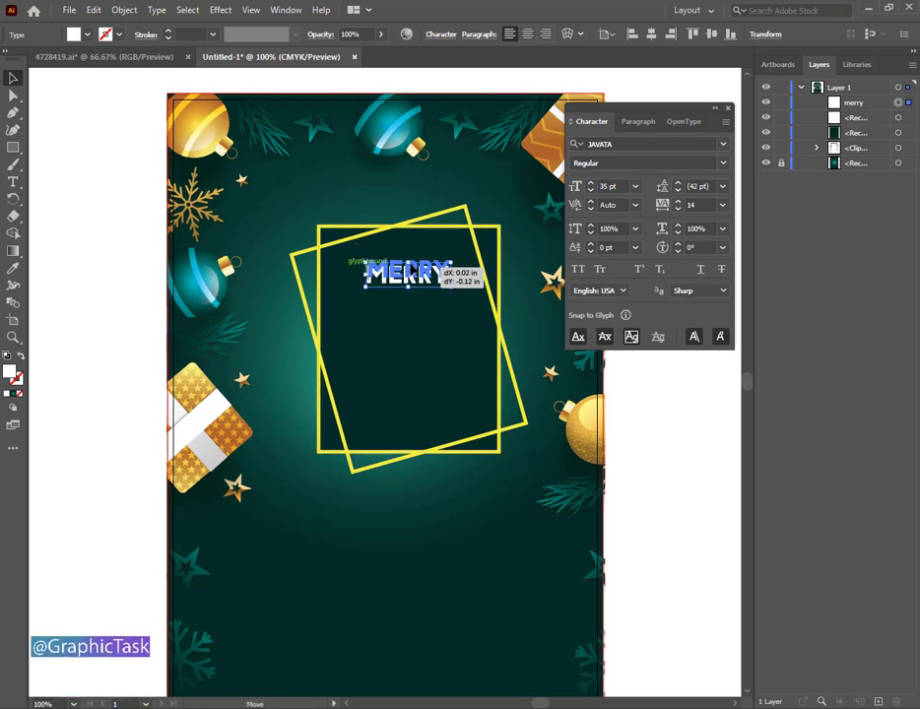
pyautogui.moveTo(433, 272); pyautogui.dragTo(433, 262)
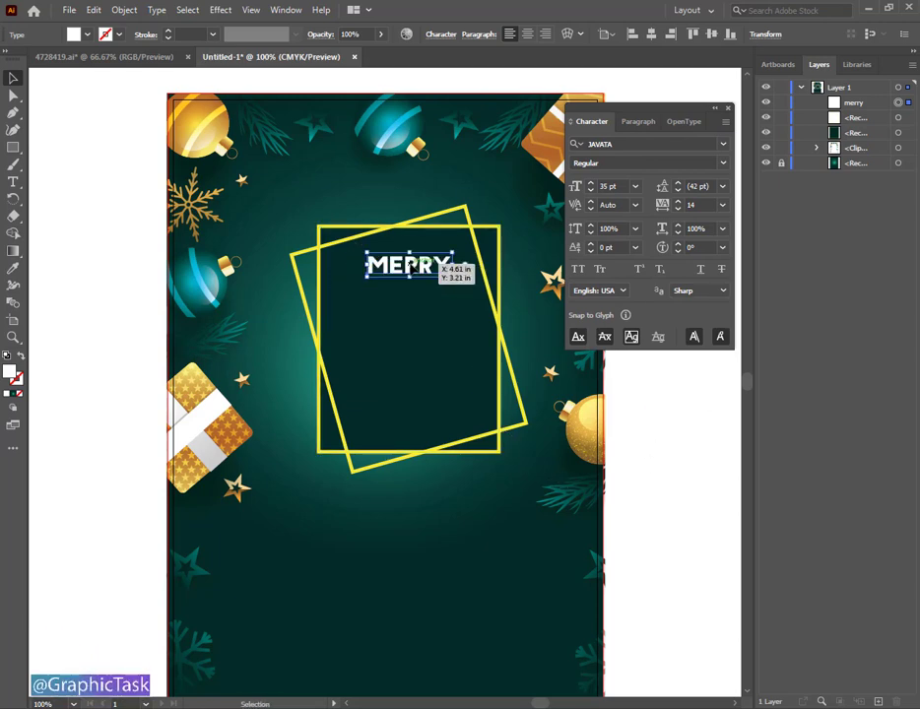
pyautogui.click(670, 441)
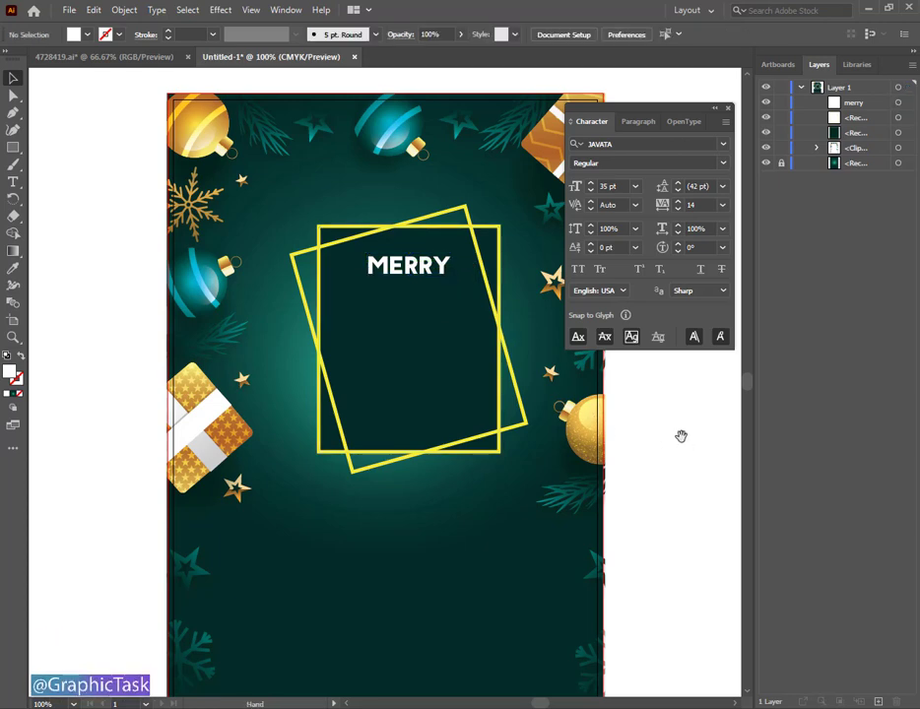
pyautogui.moveTo(679, 436); pyautogui.dragTo(673, 446)
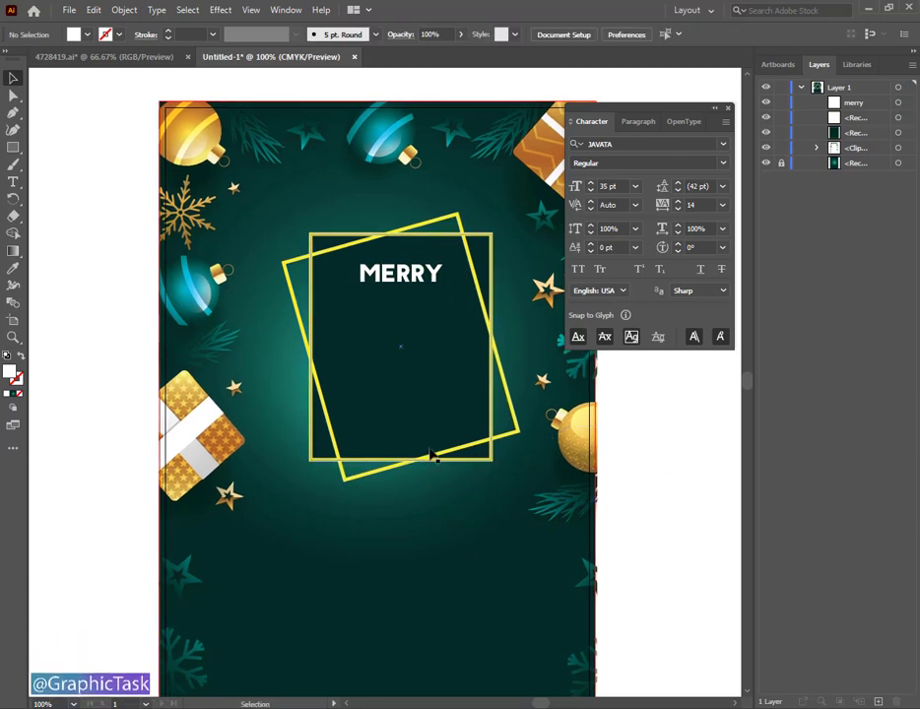
pyautogui.click(12, 183)
# - Add the text X MAS below MERRY and colour it orange
pyautogui.click(355, 323)
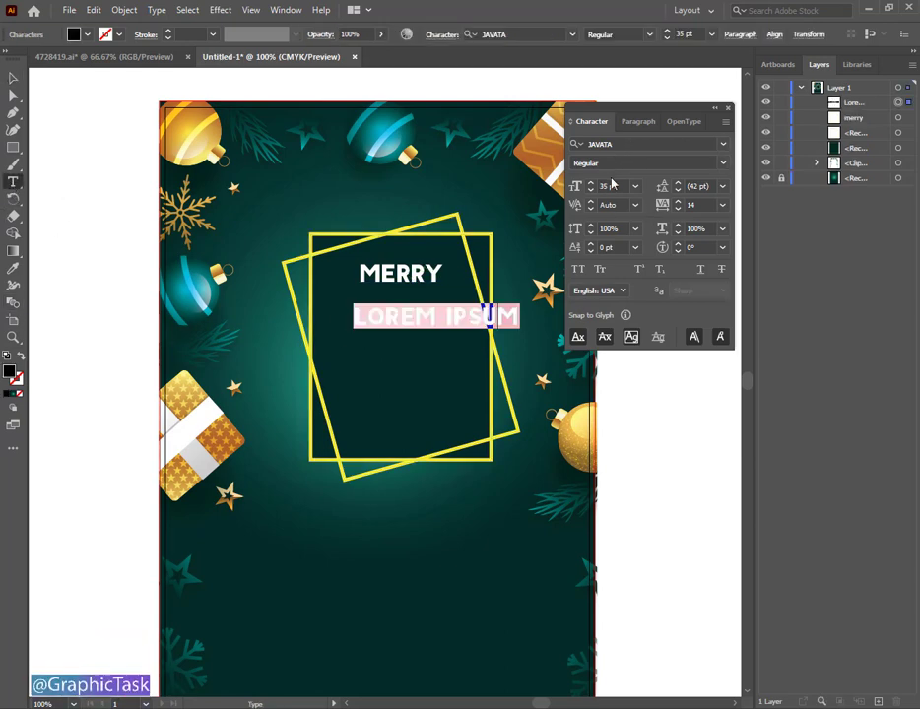
pyautogui.write('x')
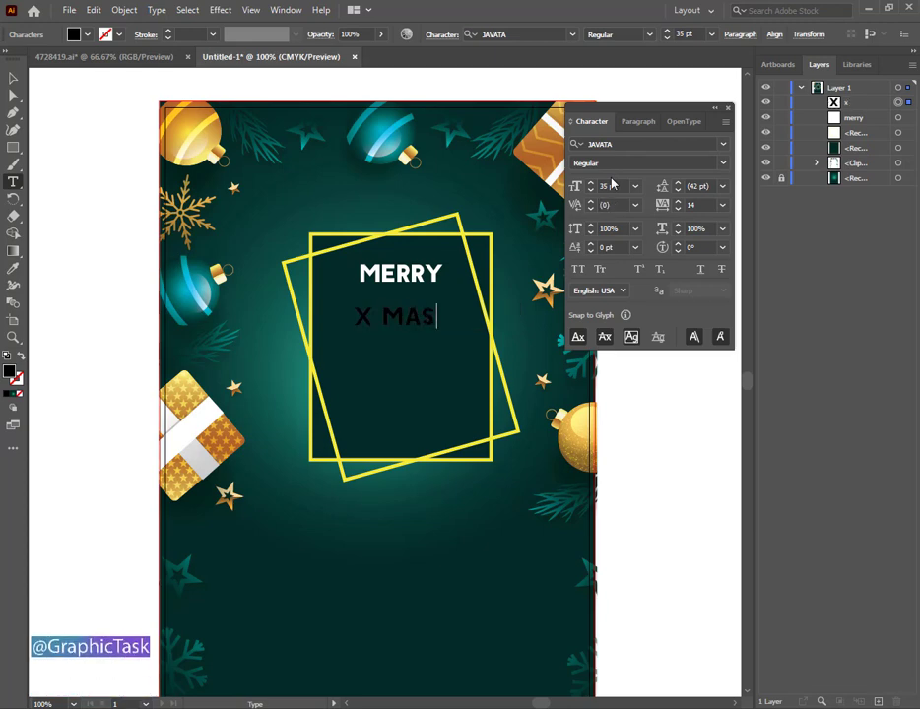
pyautogui.tripleClick(373, 317)
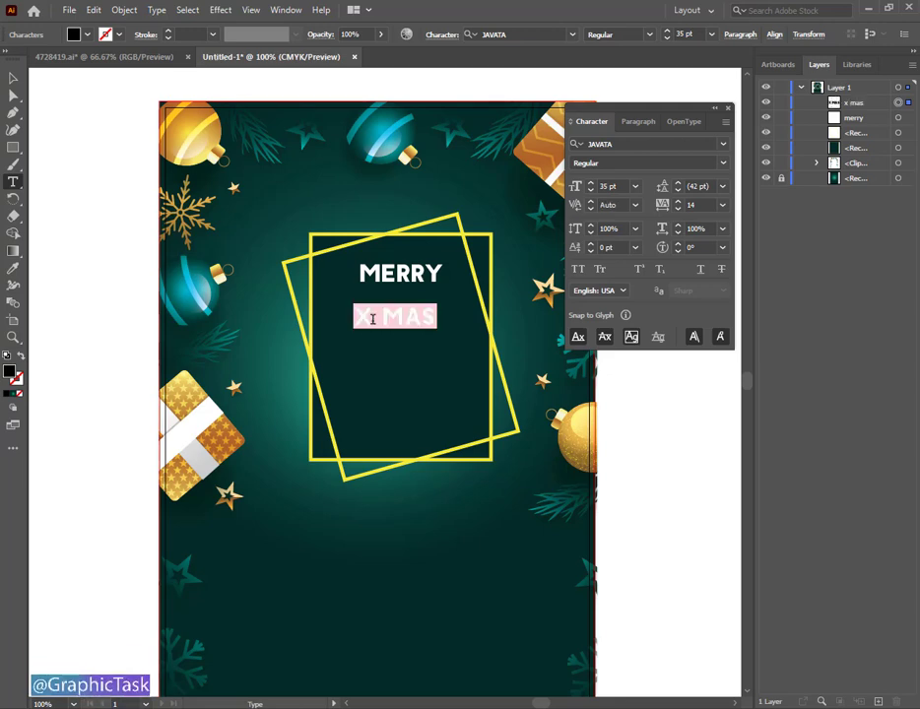
pyautogui.click(73, 34)
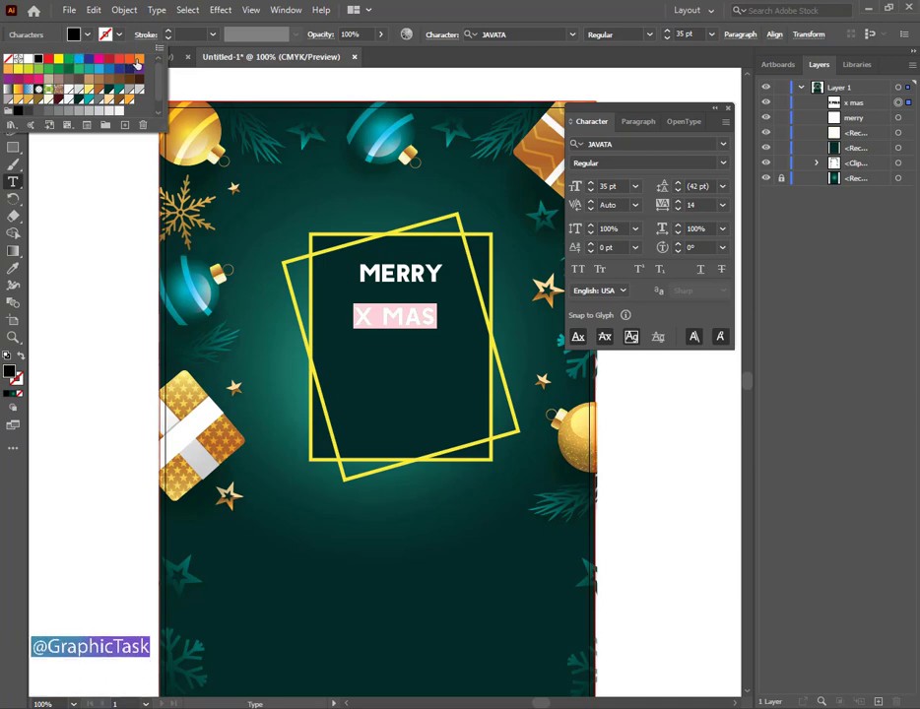
pyautogui.click(137, 62)
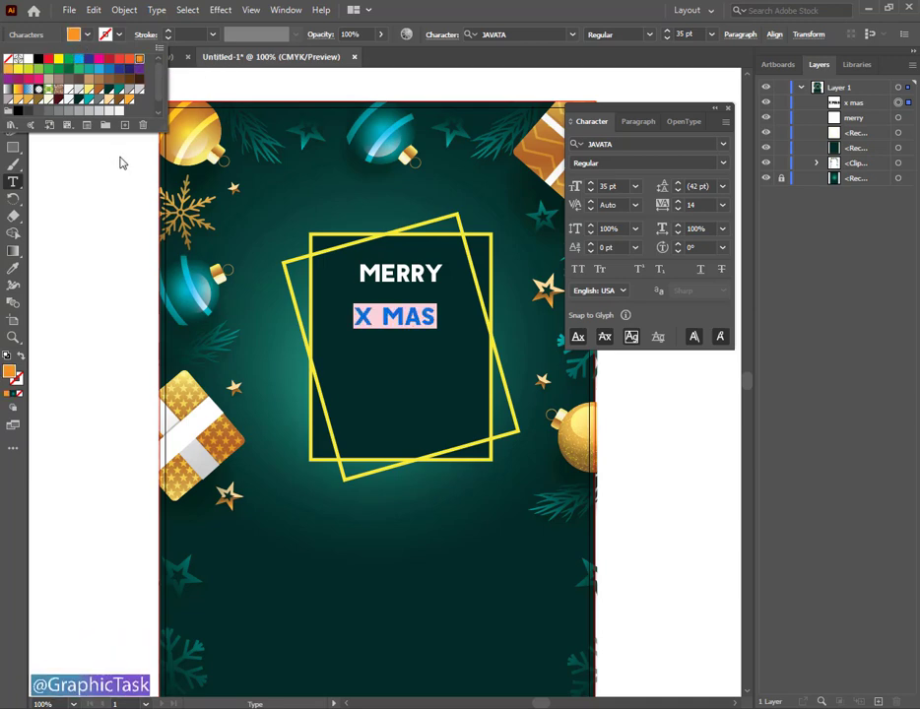
pyautogui.press('Escape')
pyautogui.press('Escape')
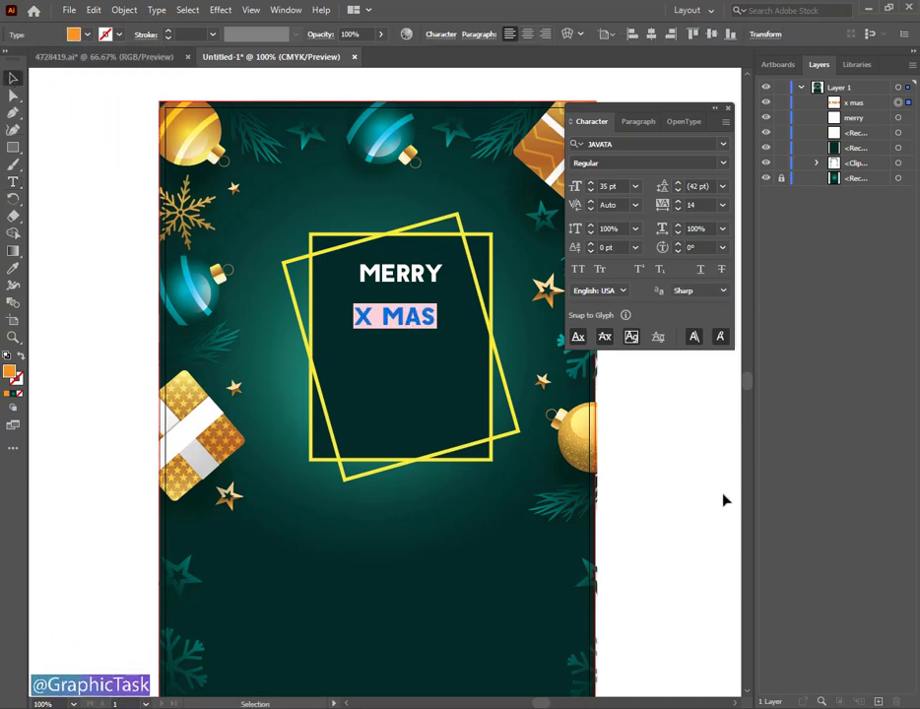
# - Scale X MAS up to about 75 pt using its bounding-box handles
pyautogui.click(724, 500)
pyautogui.click(392, 327)
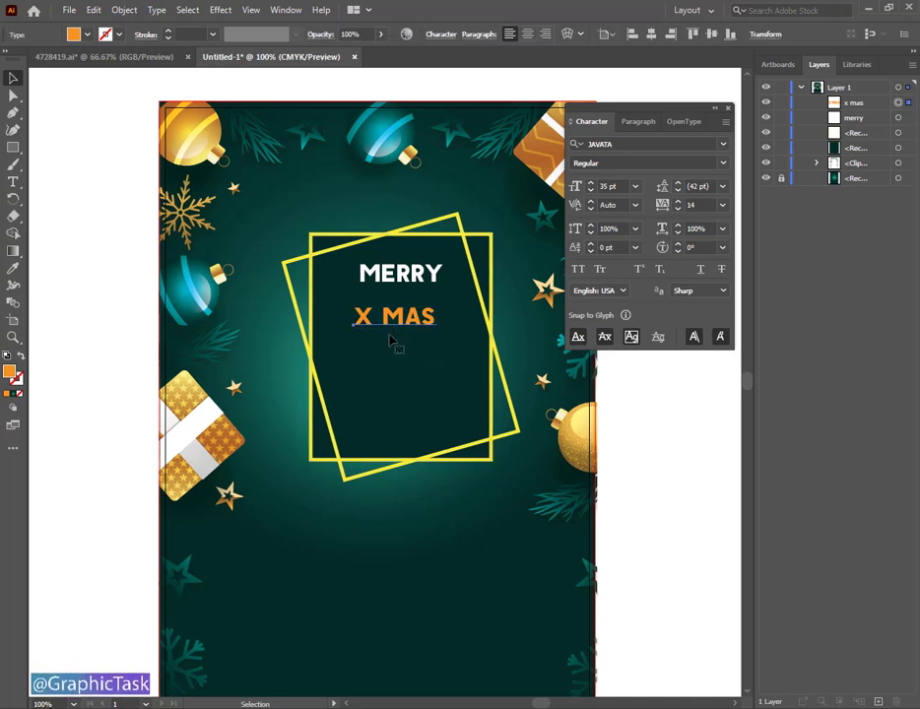
pyautogui.click(396, 333)
pyautogui.moveTo(395, 330); pyautogui.dragTo(396, 337)
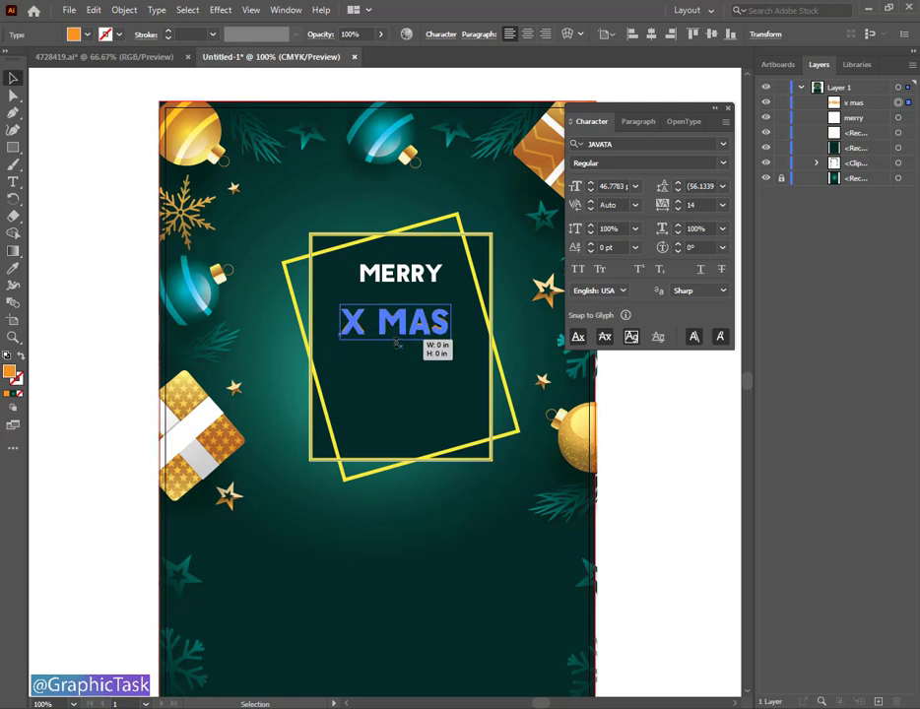
pyautogui.moveTo(395, 337); pyautogui.dragTo(395, 342)
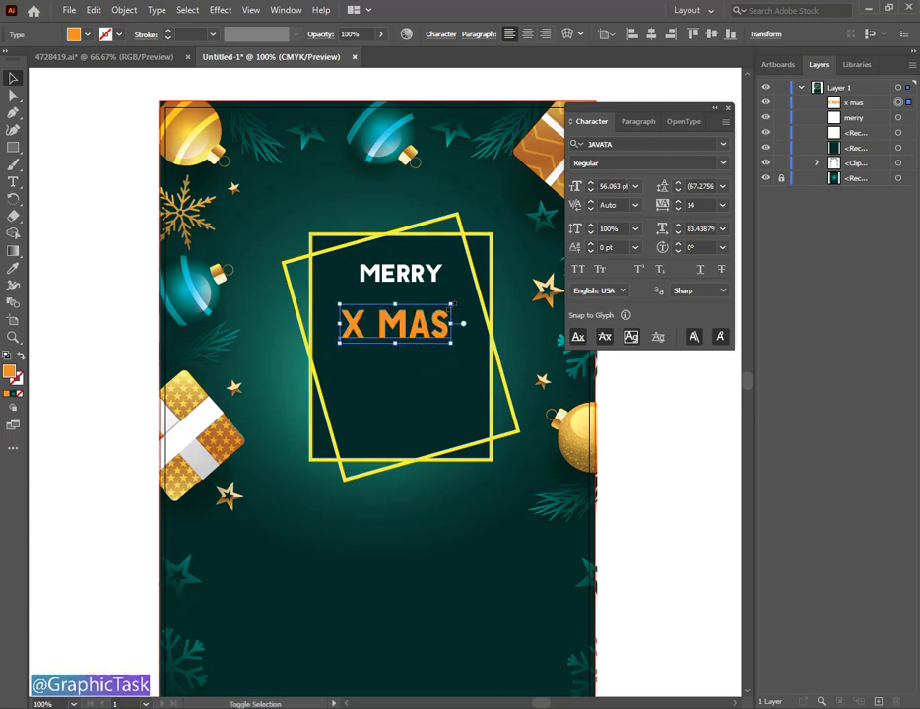
pyautogui.moveTo(451, 311); pyautogui.dragTo(464, 311)
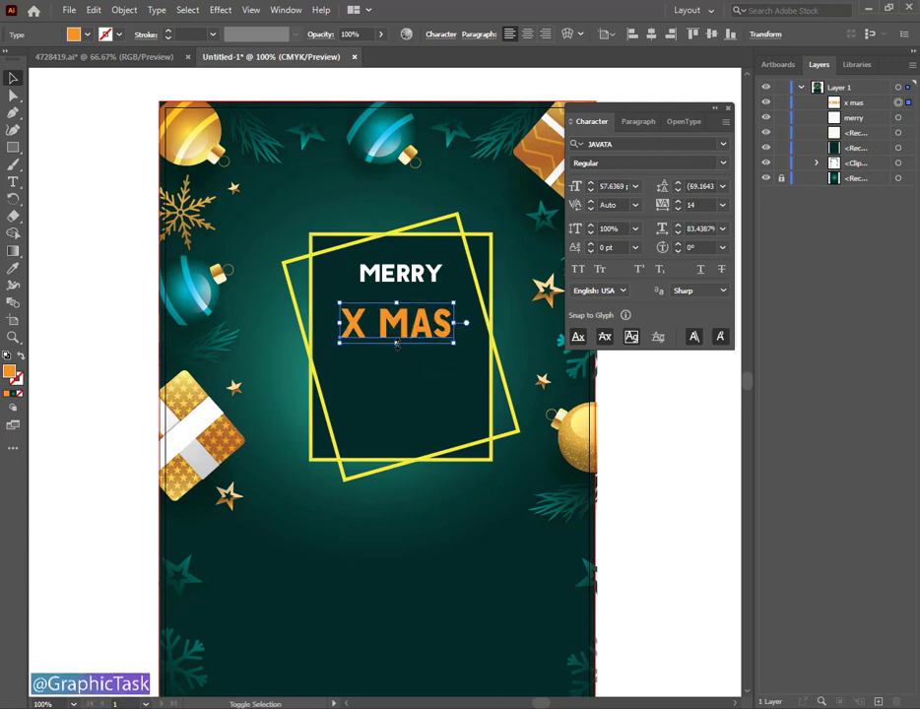
pyautogui.moveTo(395, 342); pyautogui.dragTo(398, 350)
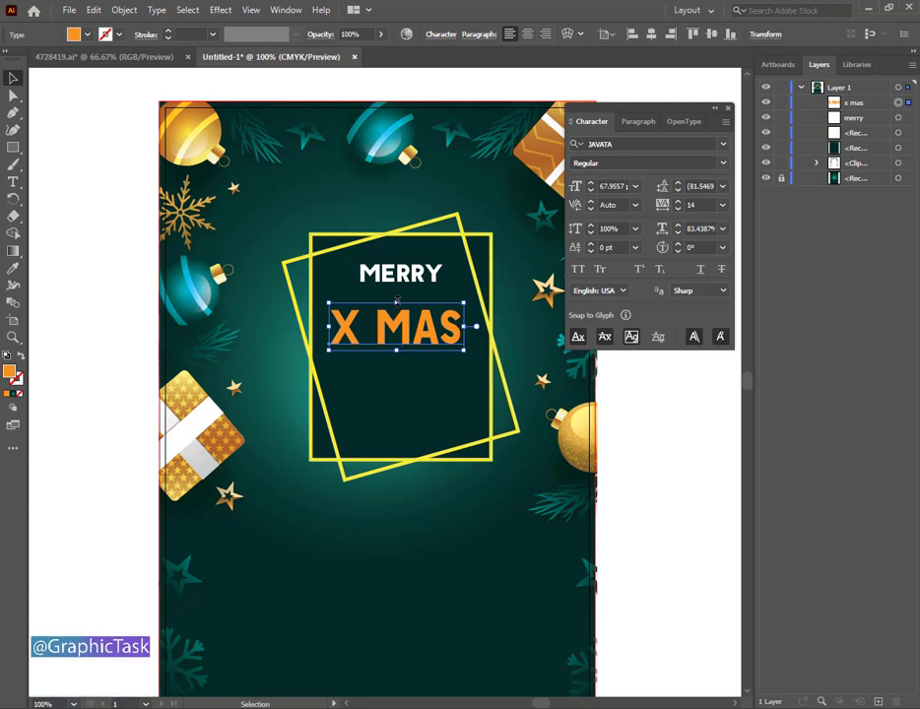
pyautogui.moveTo(397, 302); pyautogui.dragTo(397, 296)
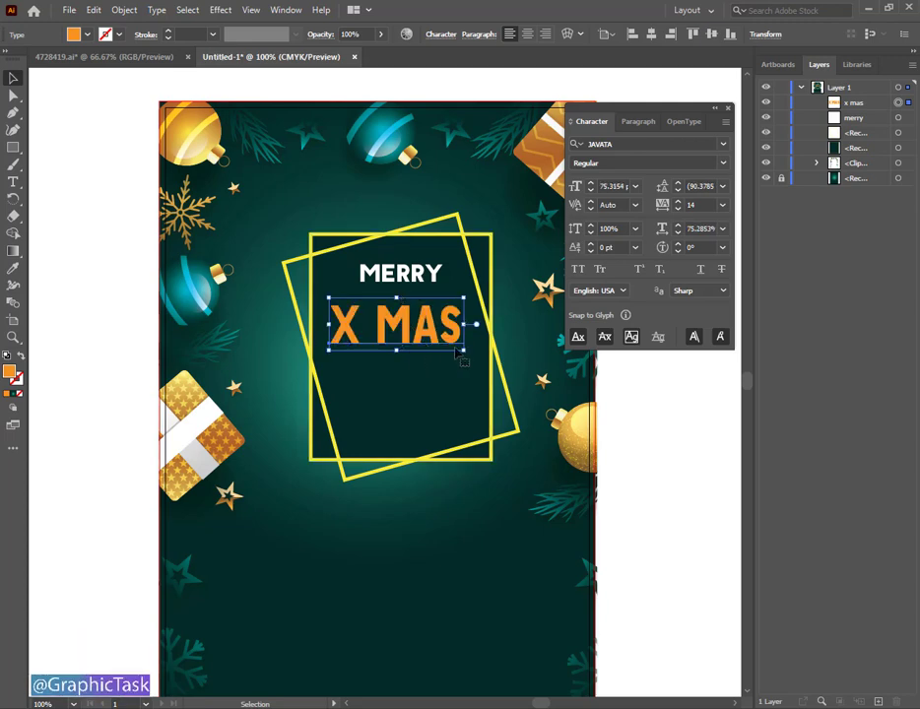
pyautogui.moveTo(464, 350); pyautogui.dragTo(468, 351)
# - Centre X MAS under MERRY by dragging and nudging it right
pyautogui.click(395, 351)
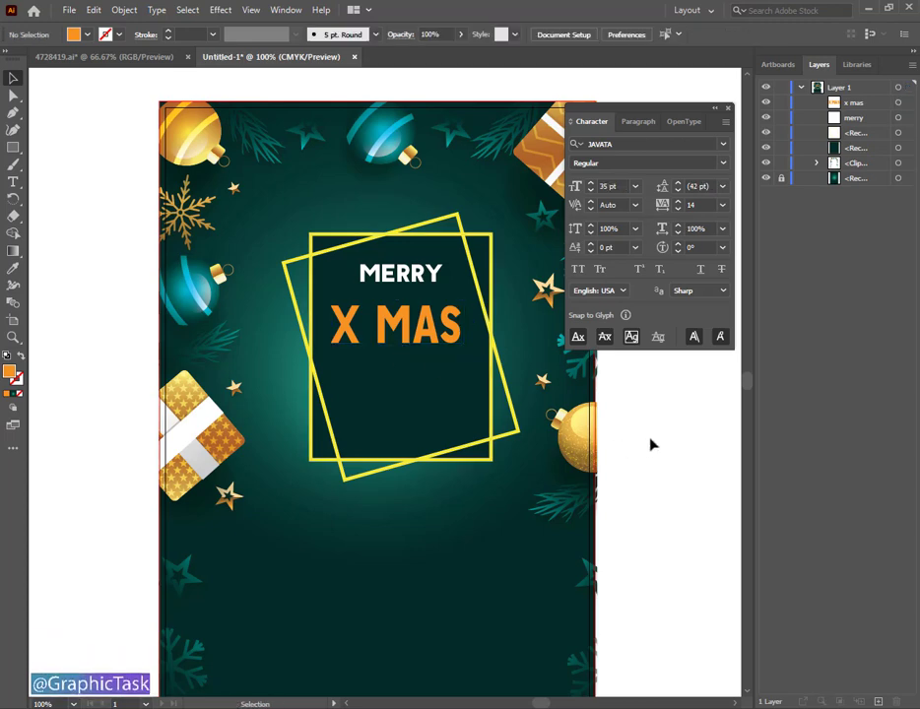
pyautogui.moveTo(462, 387); pyautogui.dragTo(452, 387)
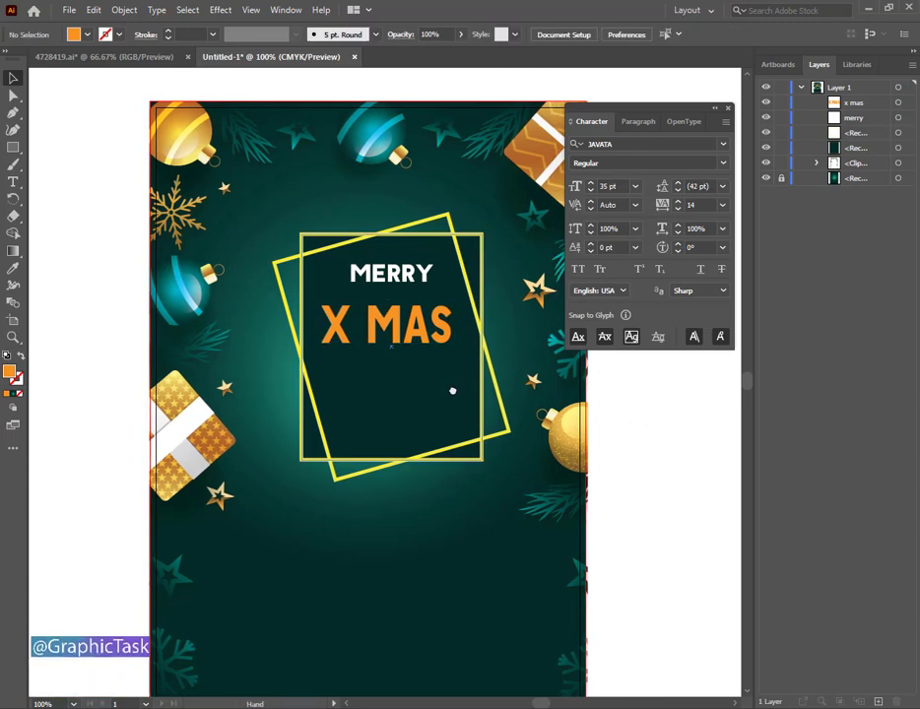
pyautogui.moveTo(439, 337)
pyautogui.mouseDown()
pyautogui.moveTo(451, 337)
pyautogui.moveTo(432, 337)
pyautogui.mouseUp()
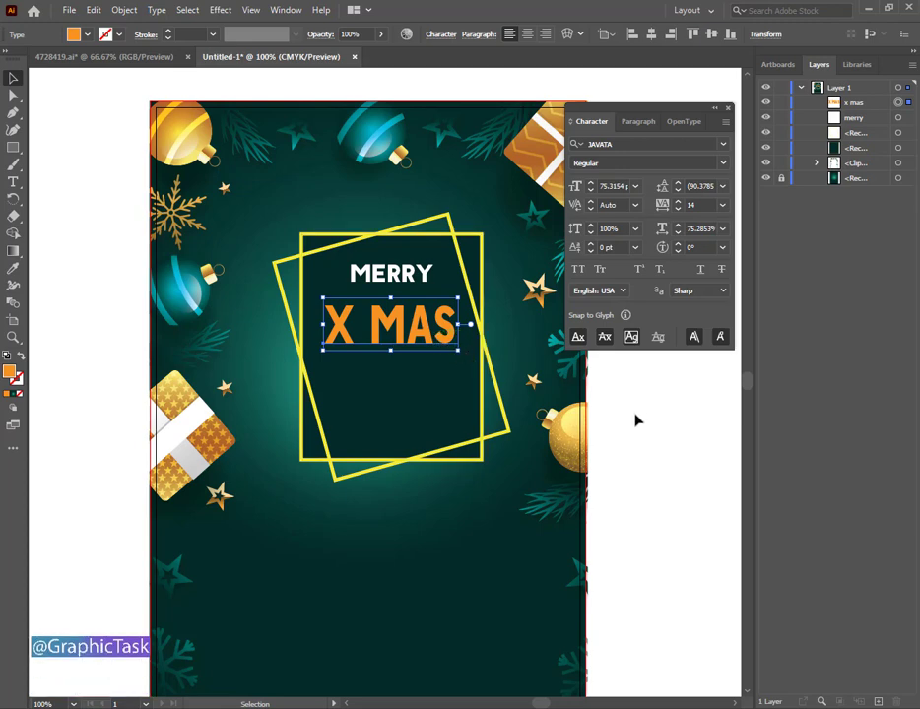
pyautogui.press('Right')
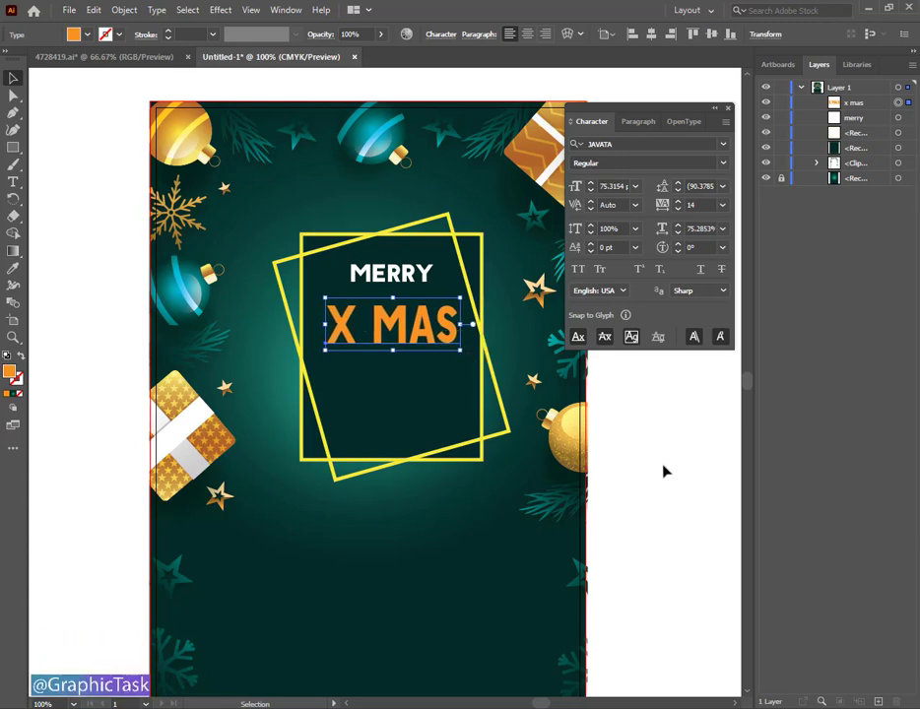
pyautogui.click(660, 477)
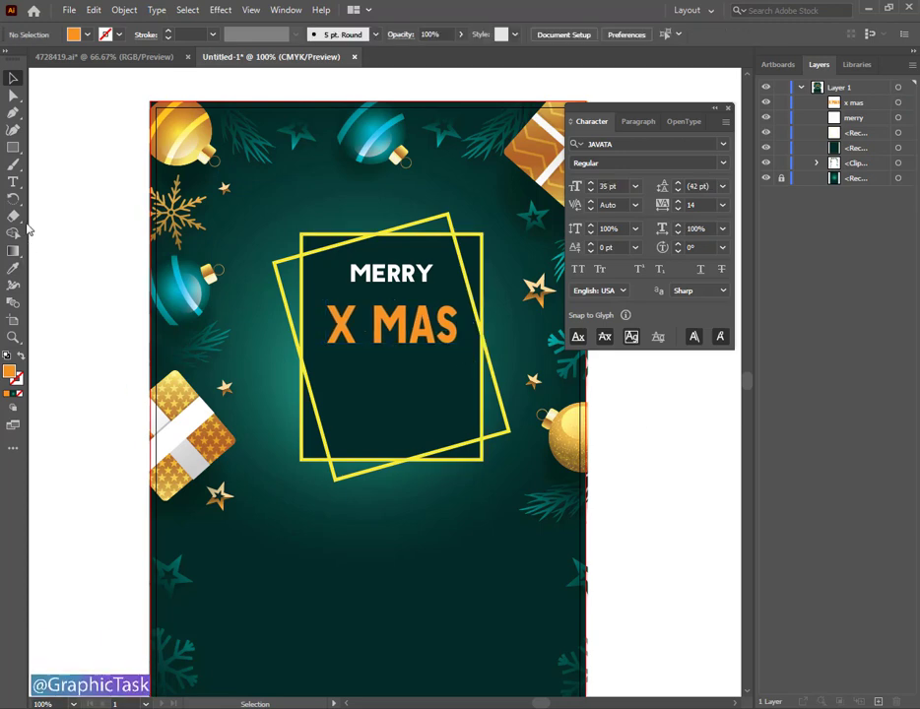
# - Type Party on a new text line below X MAS
pyautogui.click(13, 182)
pyautogui.click(366, 390)
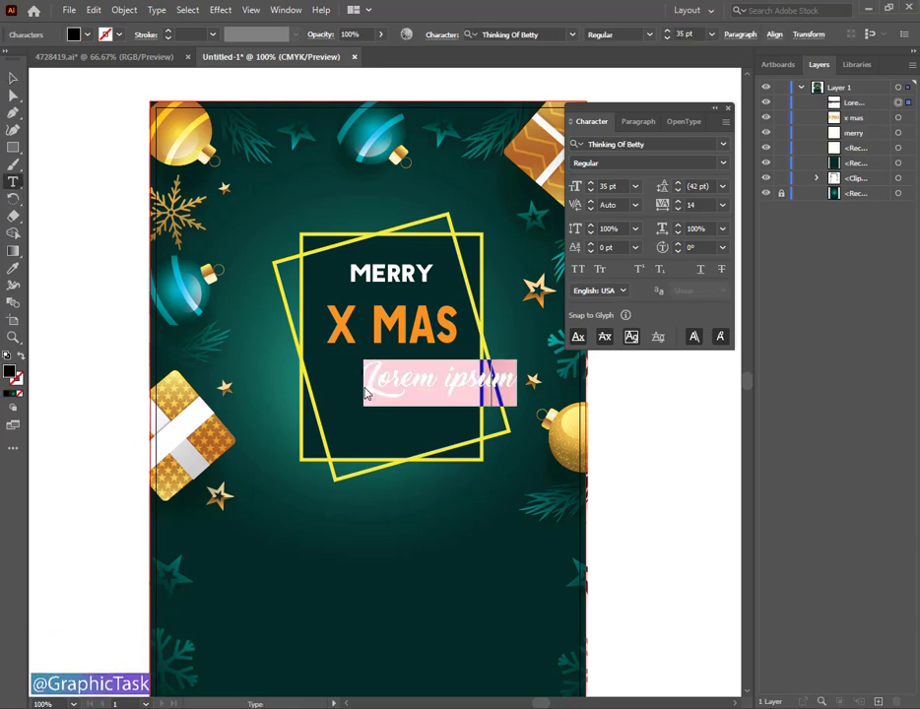
pyautogui.write('p')
pyautogui.press('BackSpace')
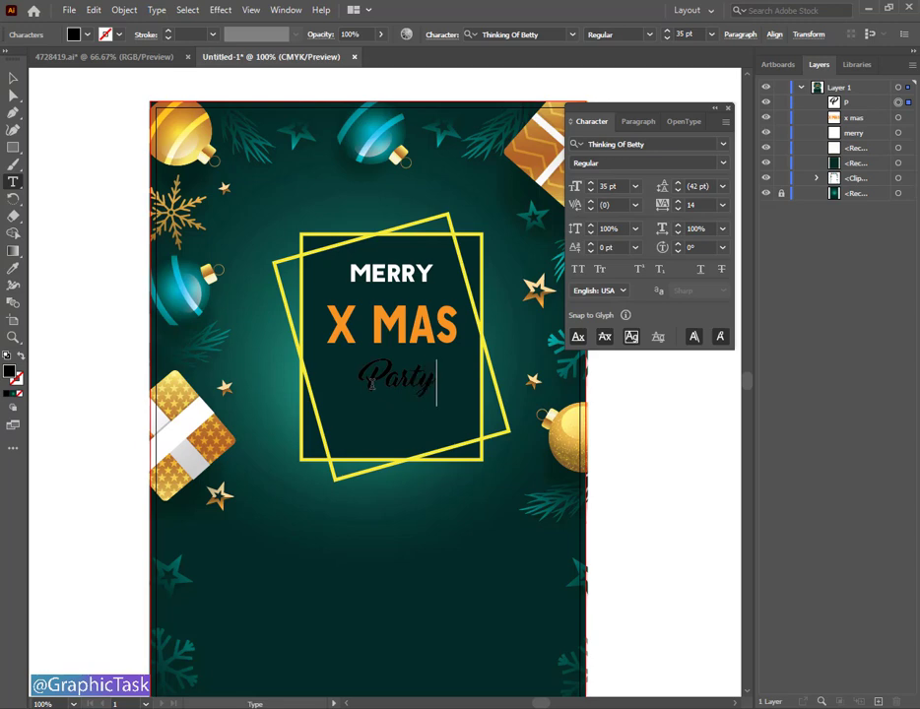
pyautogui.click(13, 78)
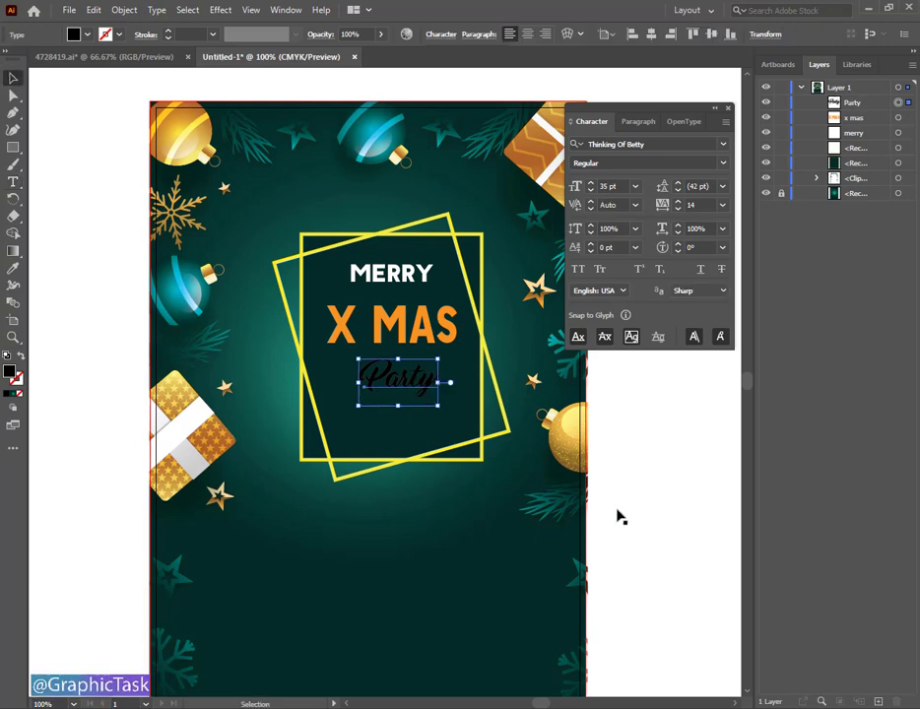
# - Set Party in the Ave Fedan PERSONAL USE ONLY font
pyautogui.click(723, 145)
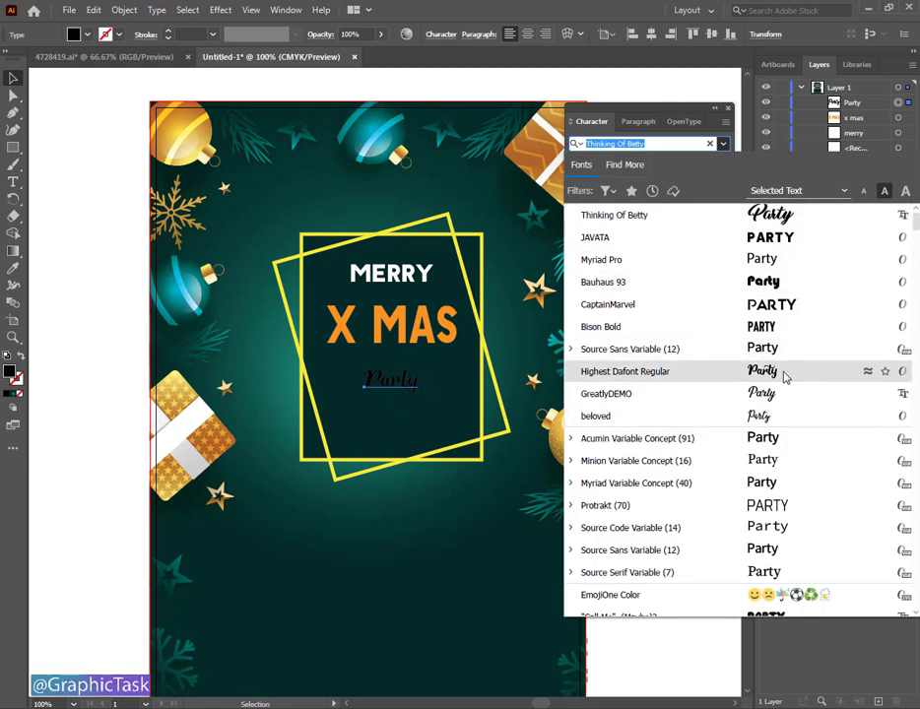
pyautogui.scroll(-3, 786, 444)
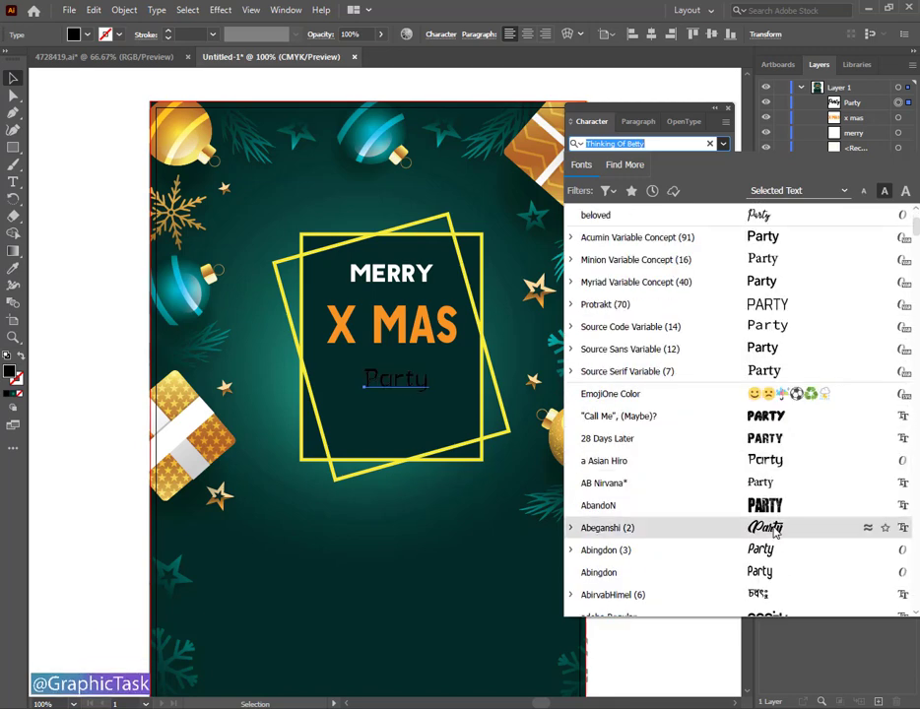
pyautogui.scroll(-1, 778, 512)
pyautogui.scroll(-3, 778, 544)
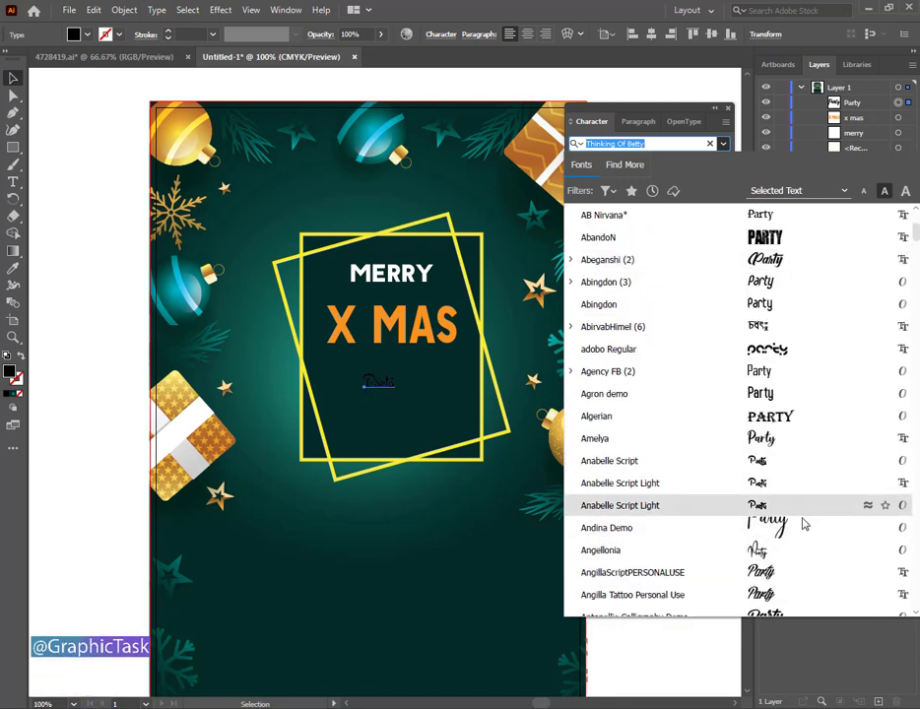
pyautogui.scroll(-2, 800, 529)
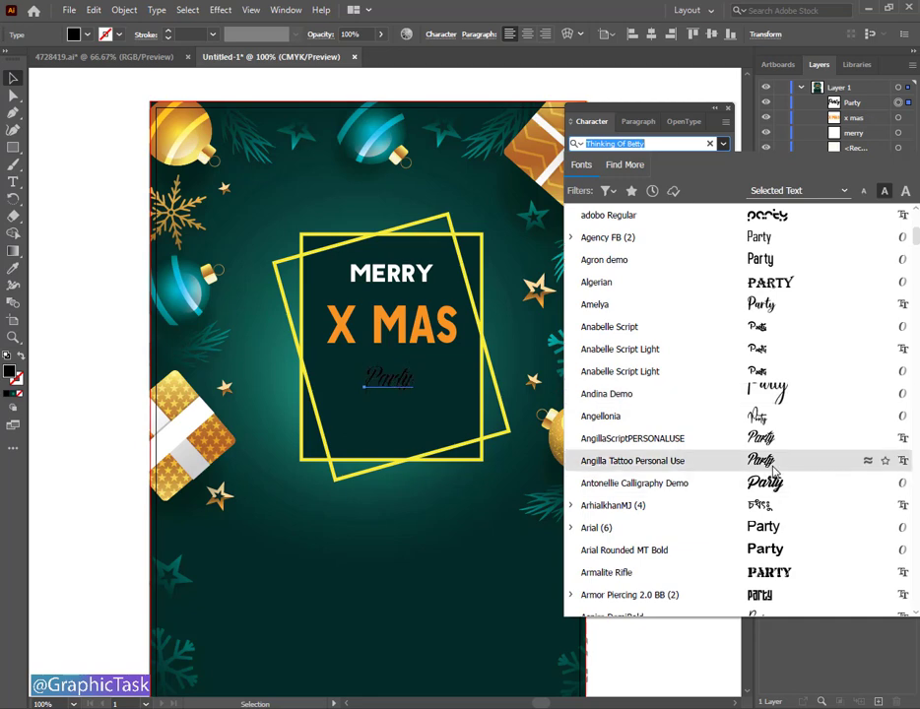
pyautogui.scroll(-3, 779, 450)
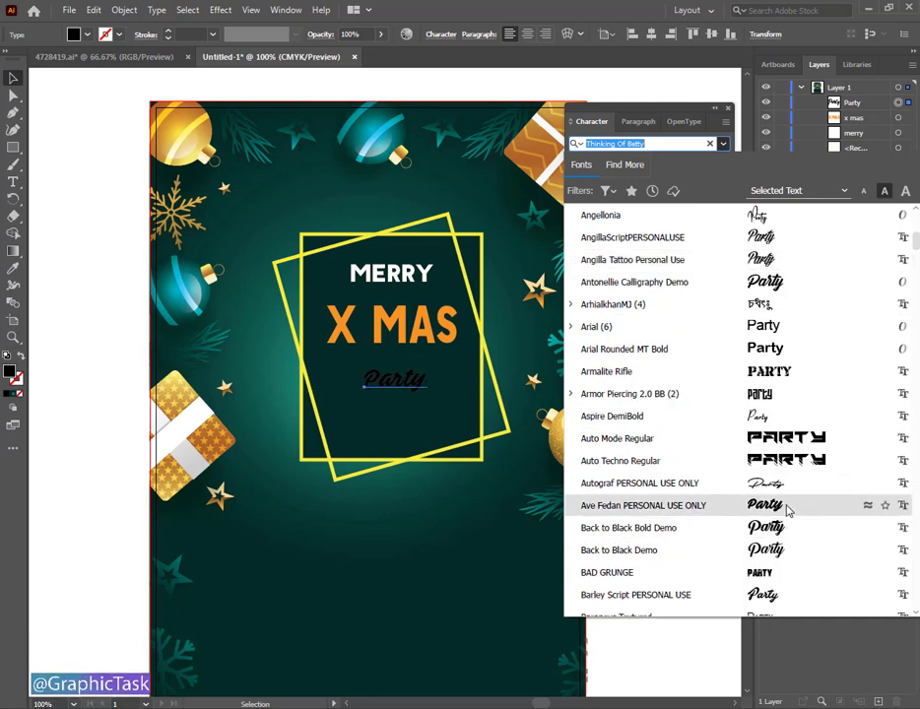
pyautogui.click(786, 508)
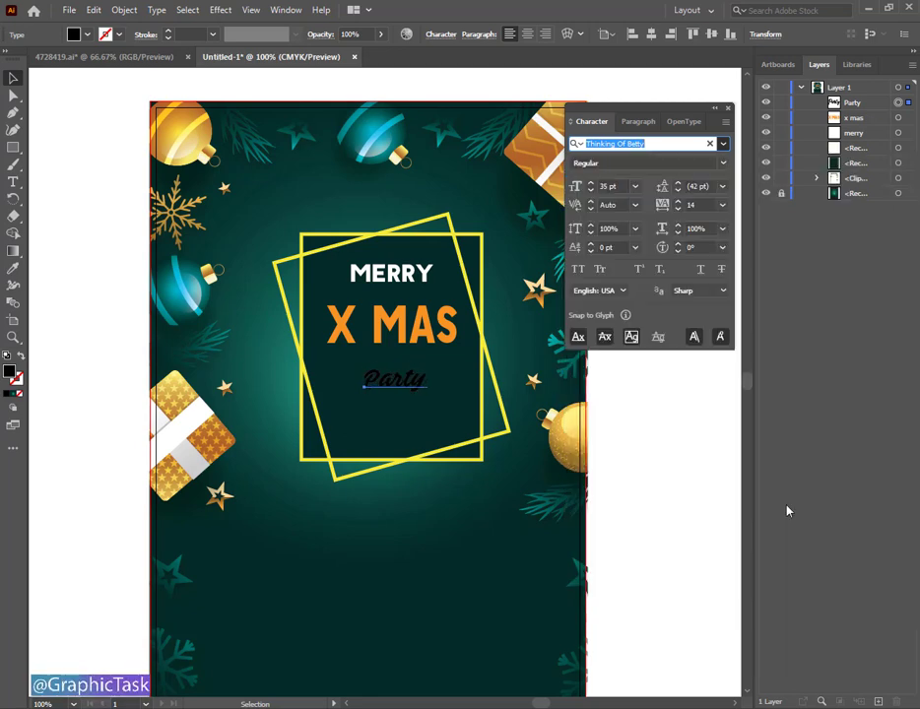
# - Make Party white, enlarge it, and centre it under X MAS
pyautogui.click(74, 34)
pyautogui.click(29, 59)
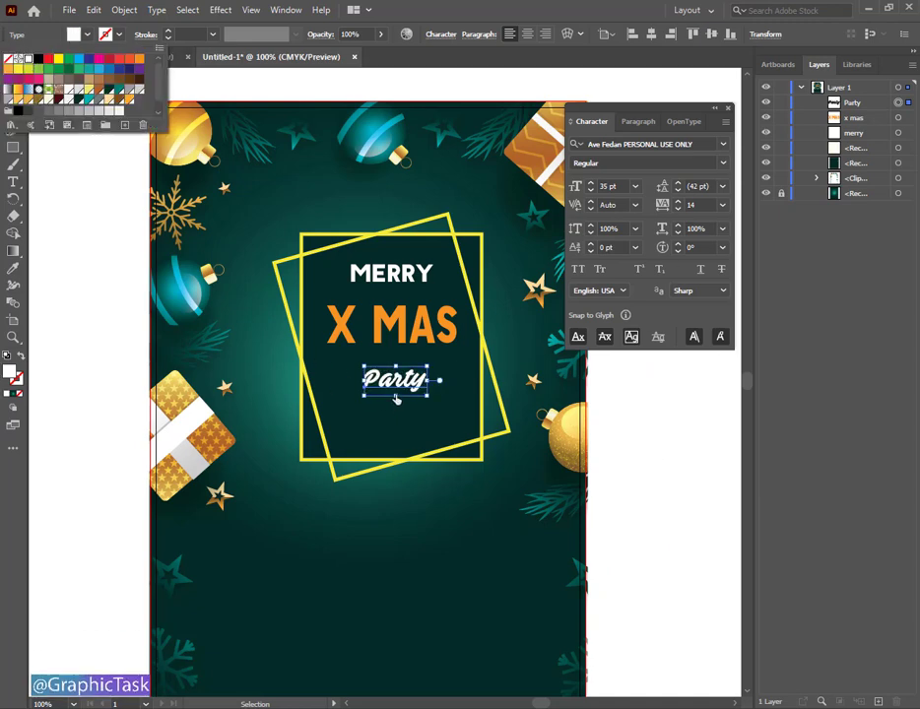
pyautogui.moveTo(396, 398); pyautogui.dragTo(398, 415)
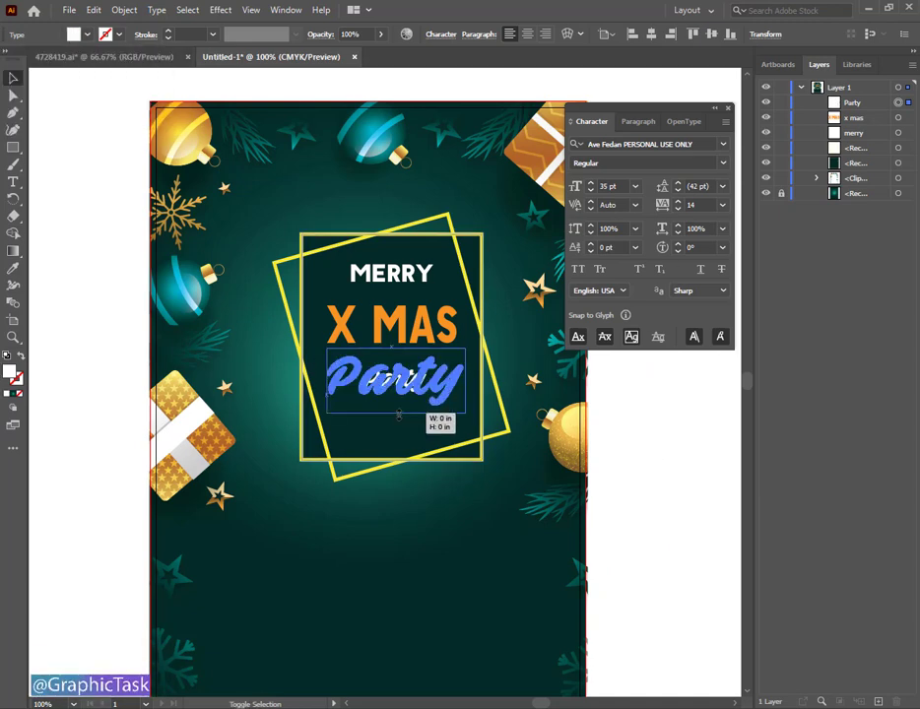
pyautogui.press('Escape')
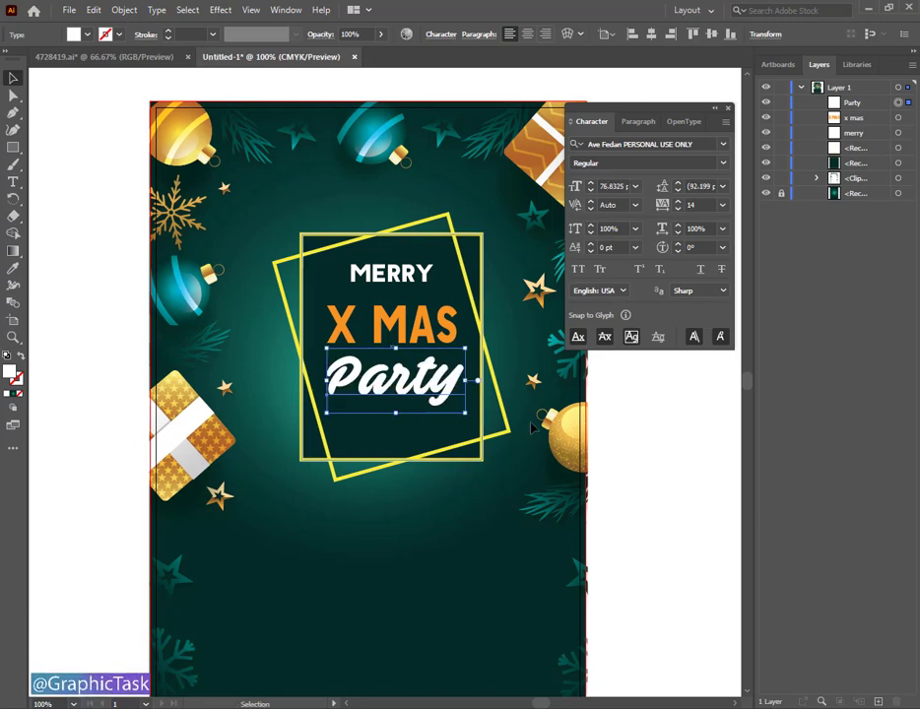
pyautogui.click(688, 453)
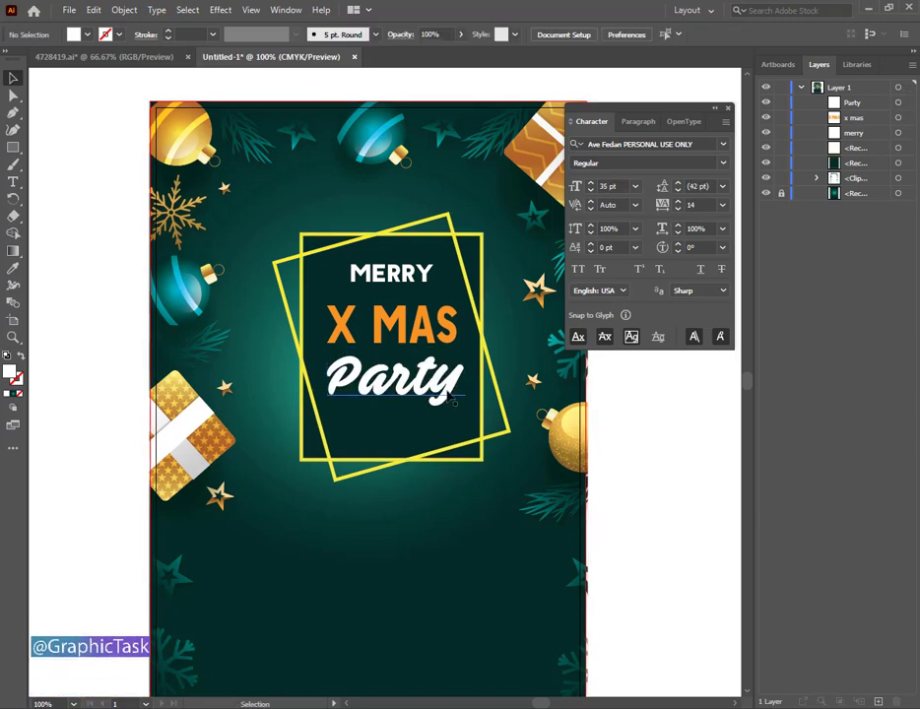
pyautogui.moveTo(440, 393); pyautogui.dragTo(433, 392)
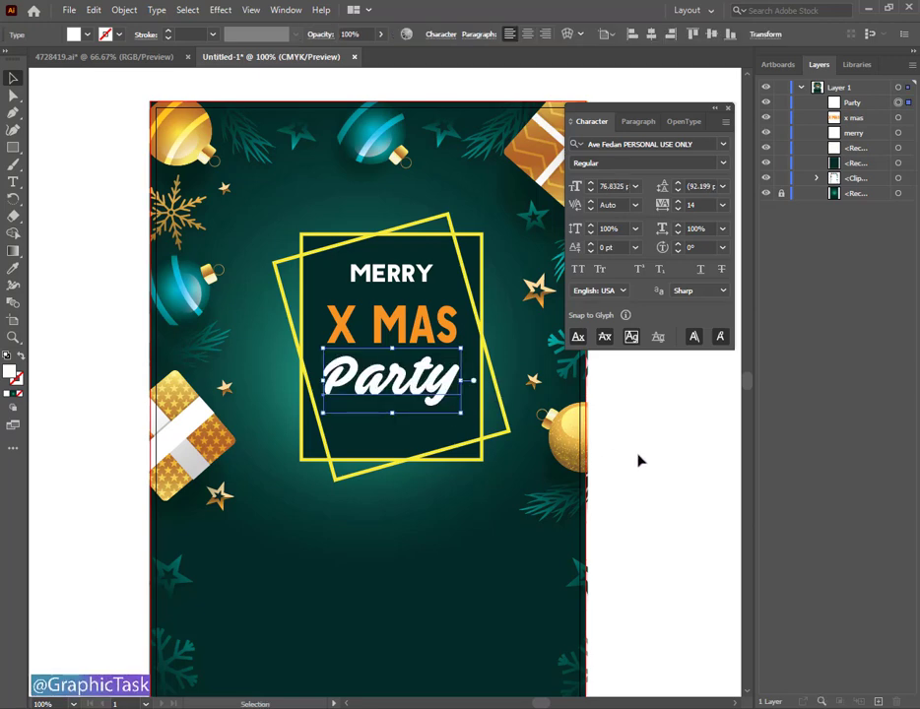
pyautogui.click(639, 460)
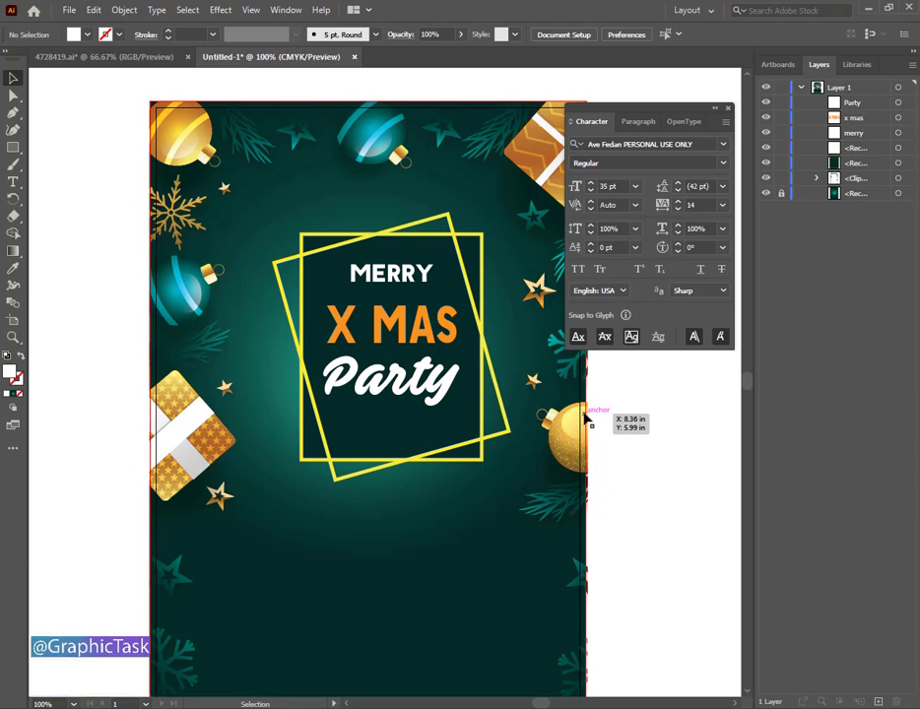
# - Move MERRY down closer to X MAS and zoom out to the whole poster
pyautogui.moveTo(402, 279); pyautogui.dragTo(403, 292)
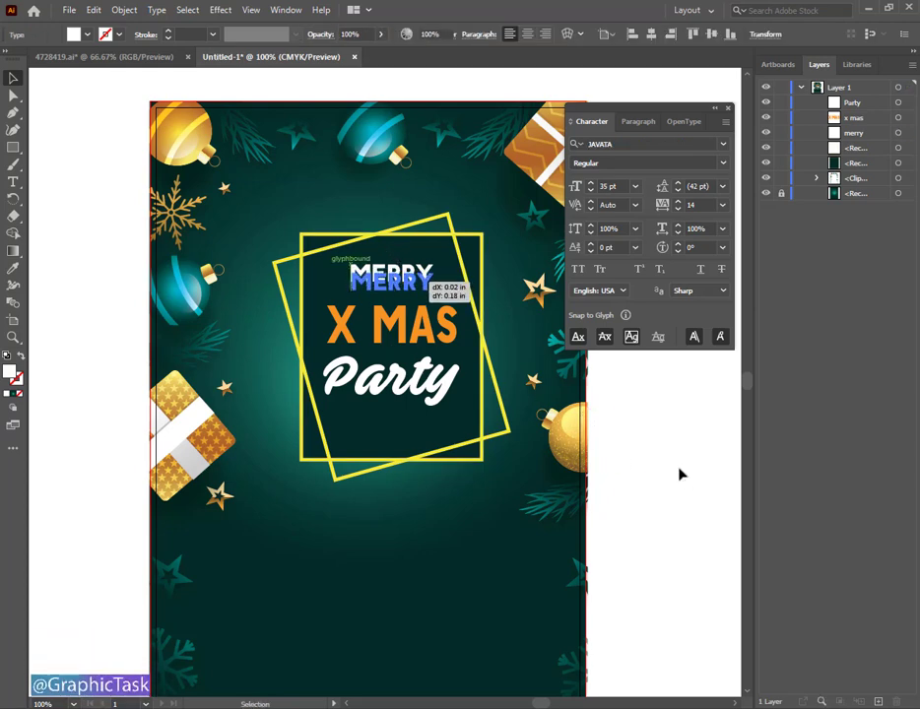
pyautogui.moveTo(672, 470); pyautogui.dragTo(665, 470)
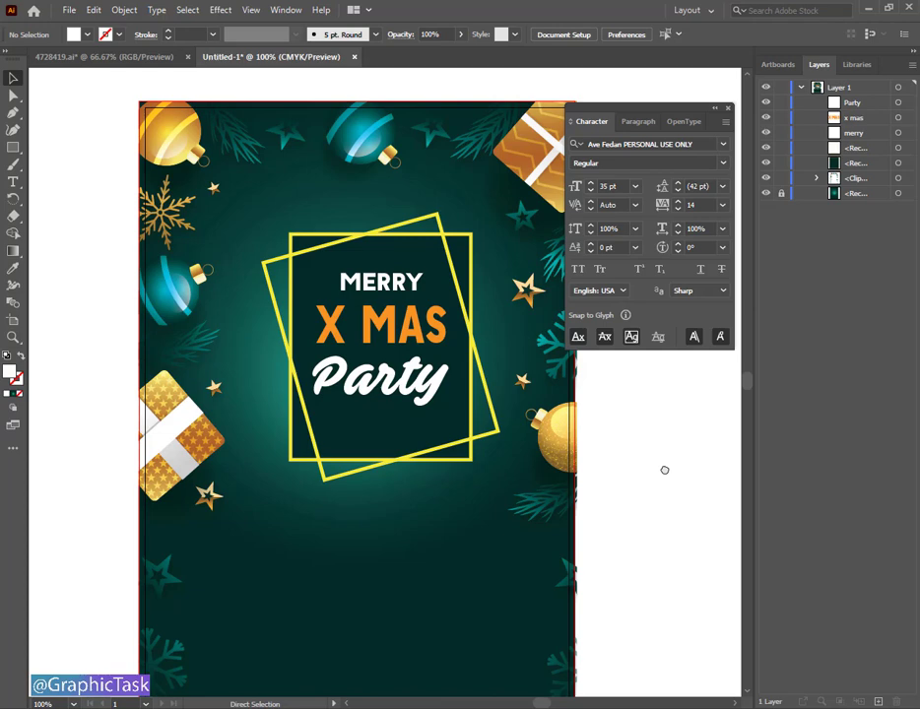
pyautogui.hotkey('ctrl', '-')
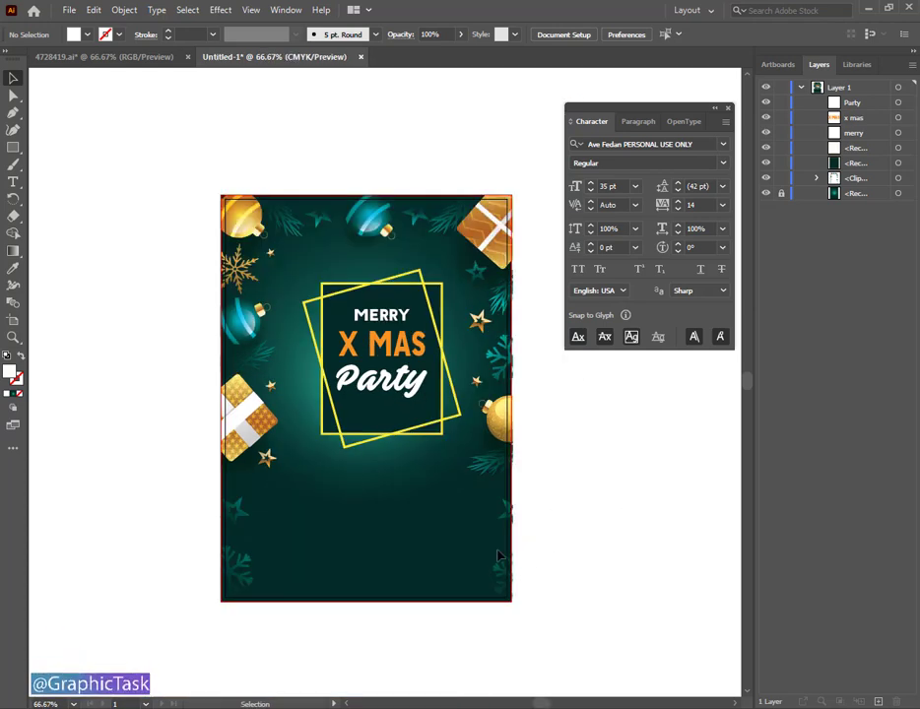
# - Select the two-part gold glitter group in 4728419.ai and drag it onto the flyer
pyautogui.click(129, 57)
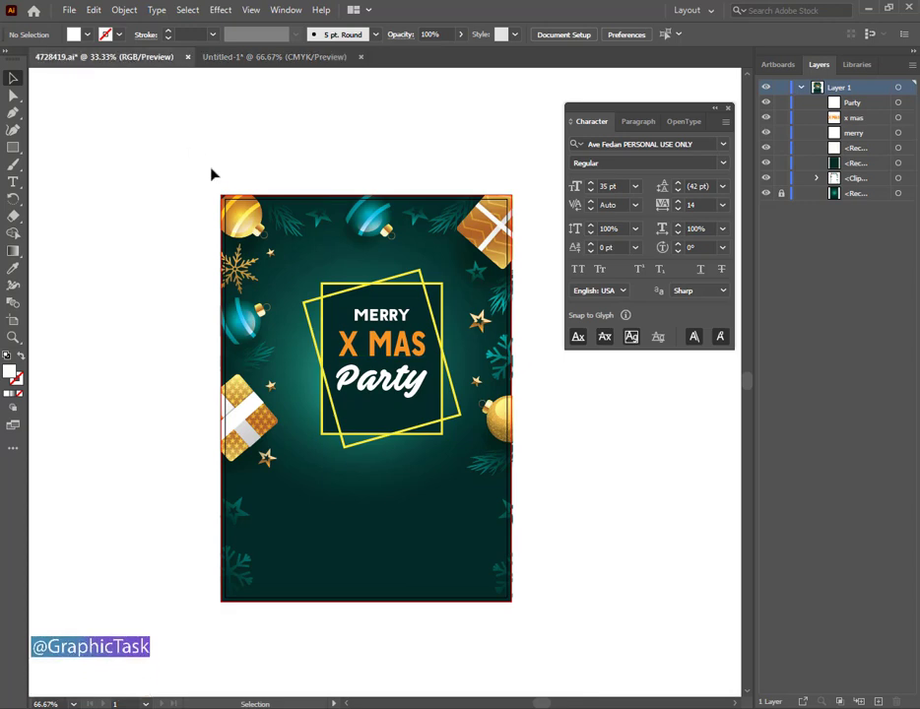
pyautogui.moveTo(416, 414); pyautogui.dragTo(298, 420)
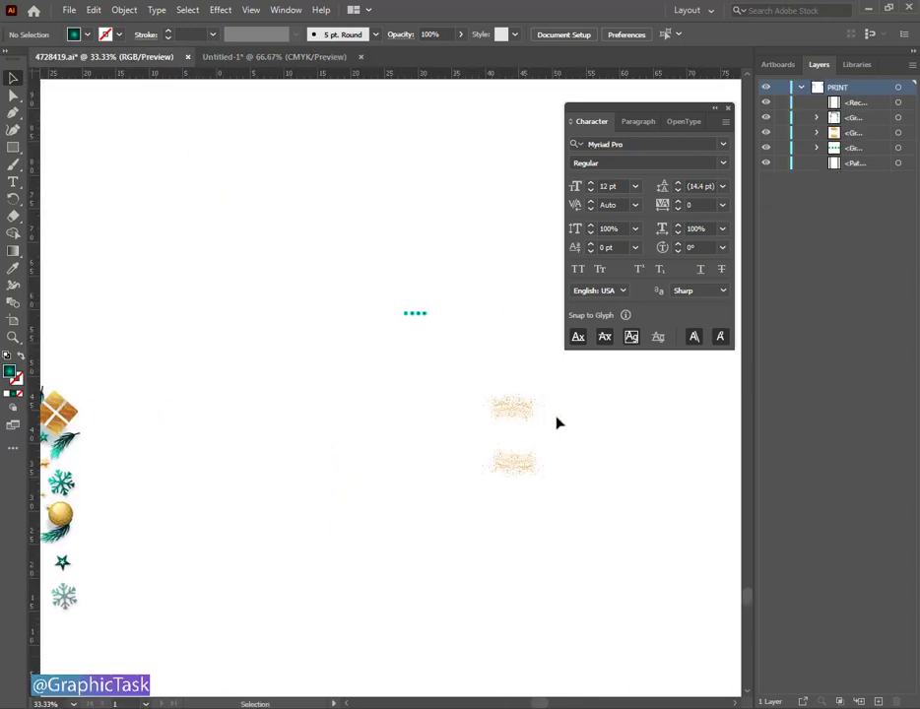
pyautogui.click(493, 456)
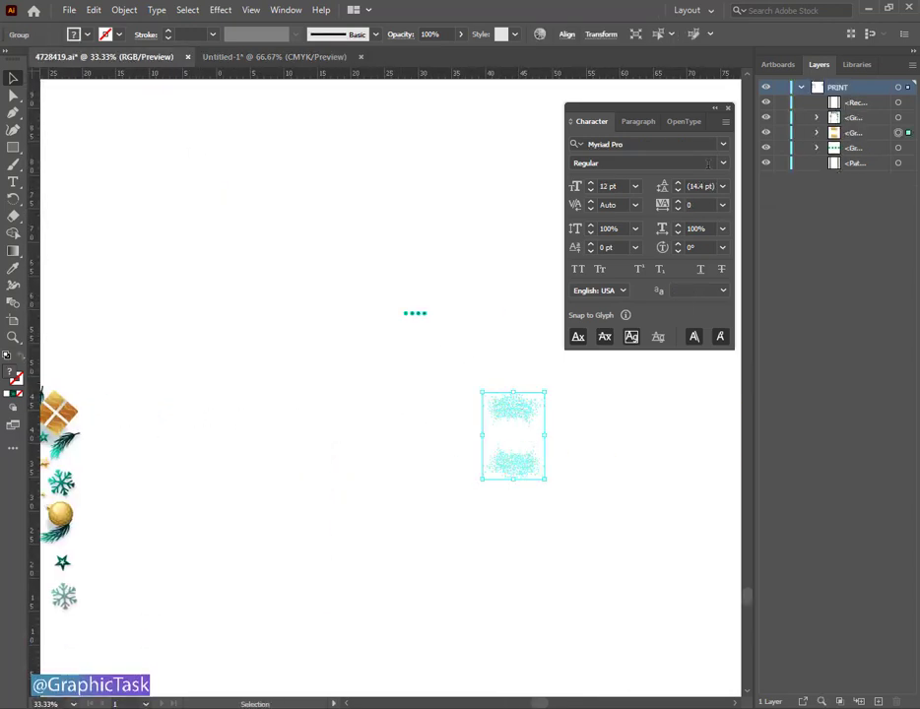
pyautogui.click(816, 133)
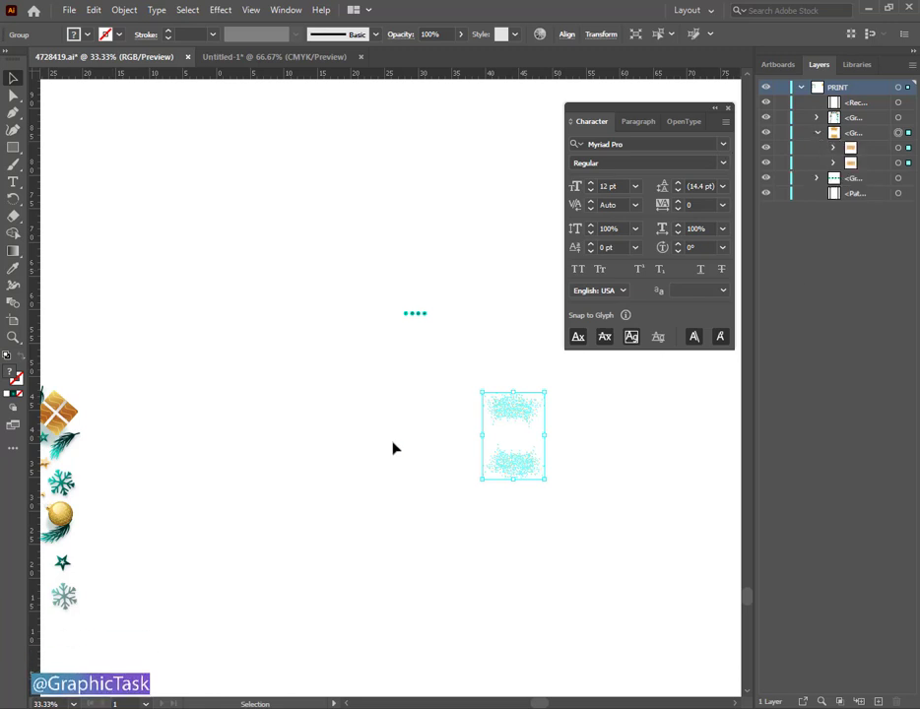
pyautogui.moveTo(512, 433); pyautogui.dragTo(385, 345)
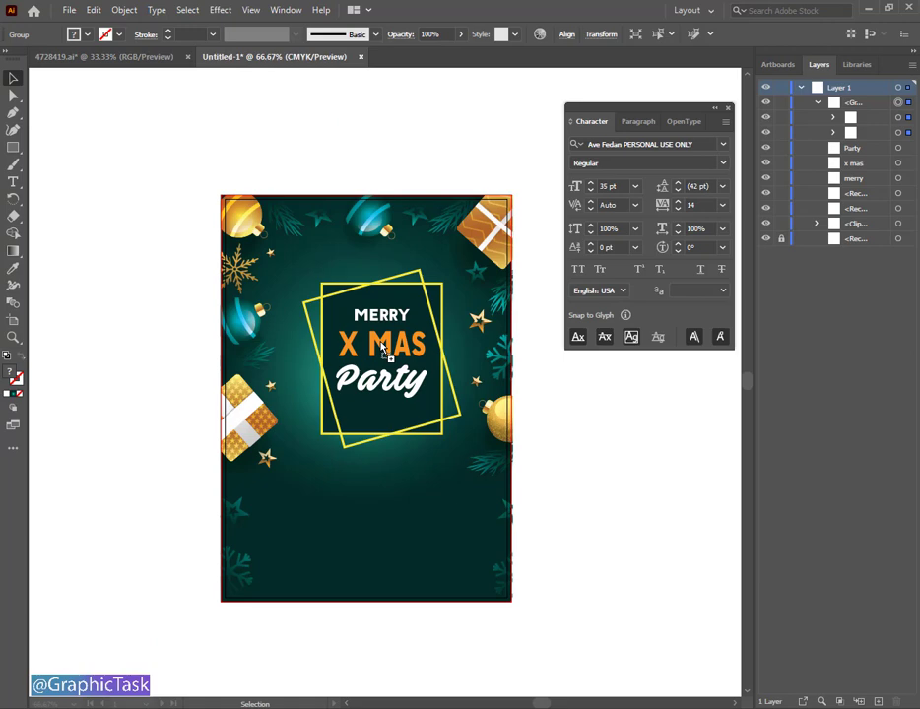
# - Place the glitter over the heading frame and stack it above the dark <Rec...> box
pyautogui.moveTo(385, 346); pyautogui.dragTo(360, 287)
pyautogui.moveTo(461, 351); pyautogui.dragTo(461, 351)
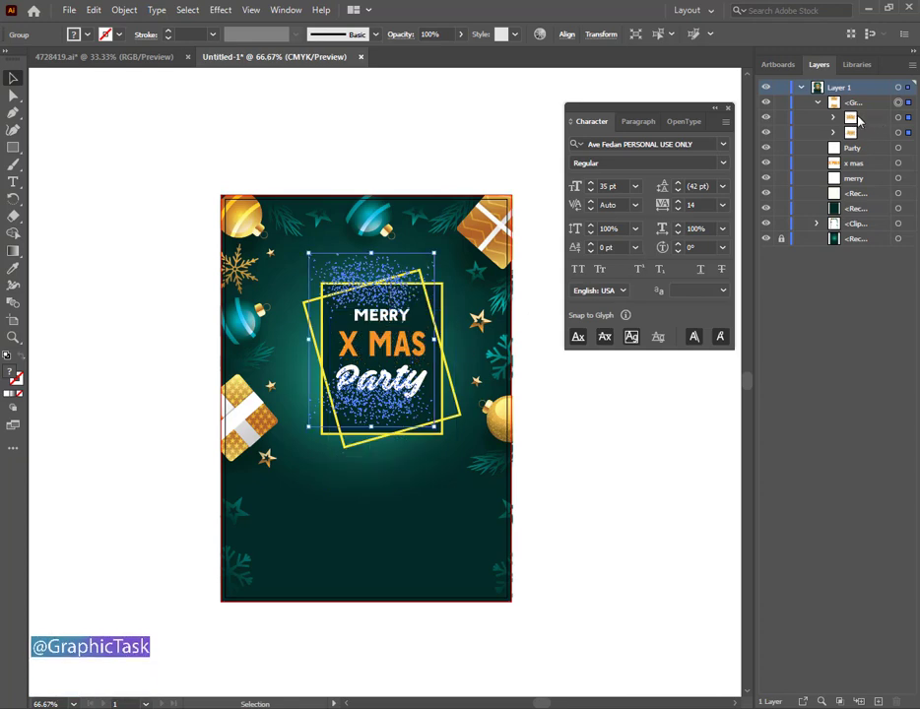
pyautogui.moveTo(850, 103); pyautogui.dragTo(859, 209)
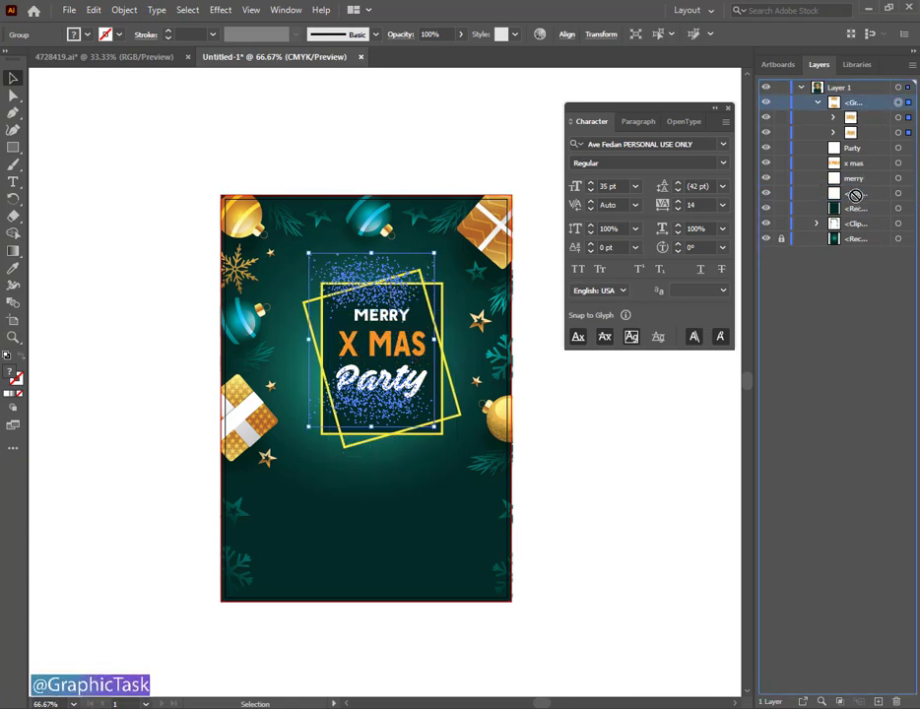
pyautogui.moveTo(856, 204); pyautogui.dragTo(858, 214)
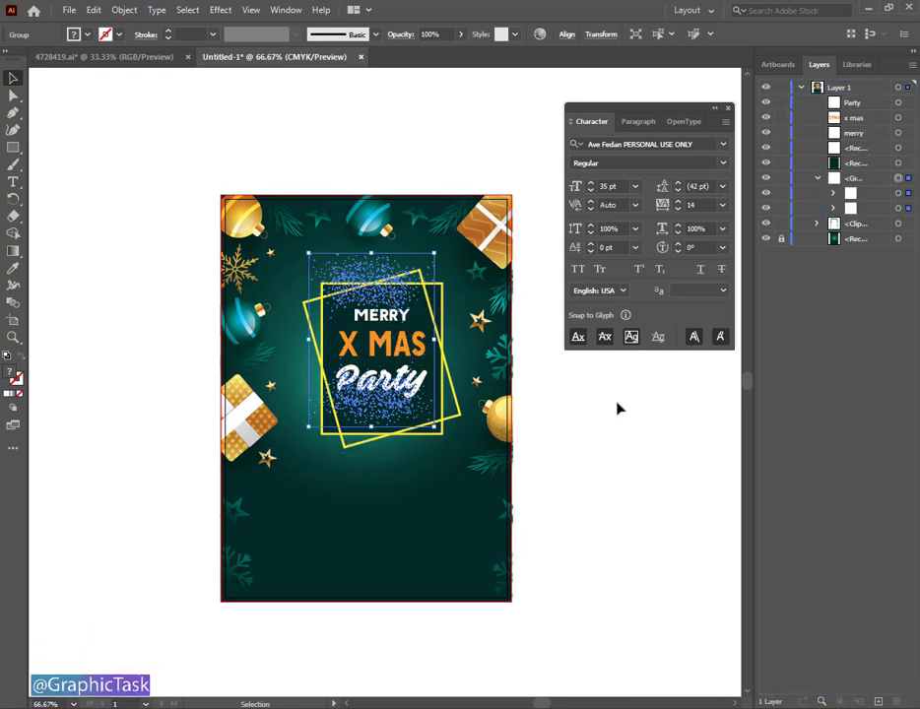
pyautogui.click(620, 422)
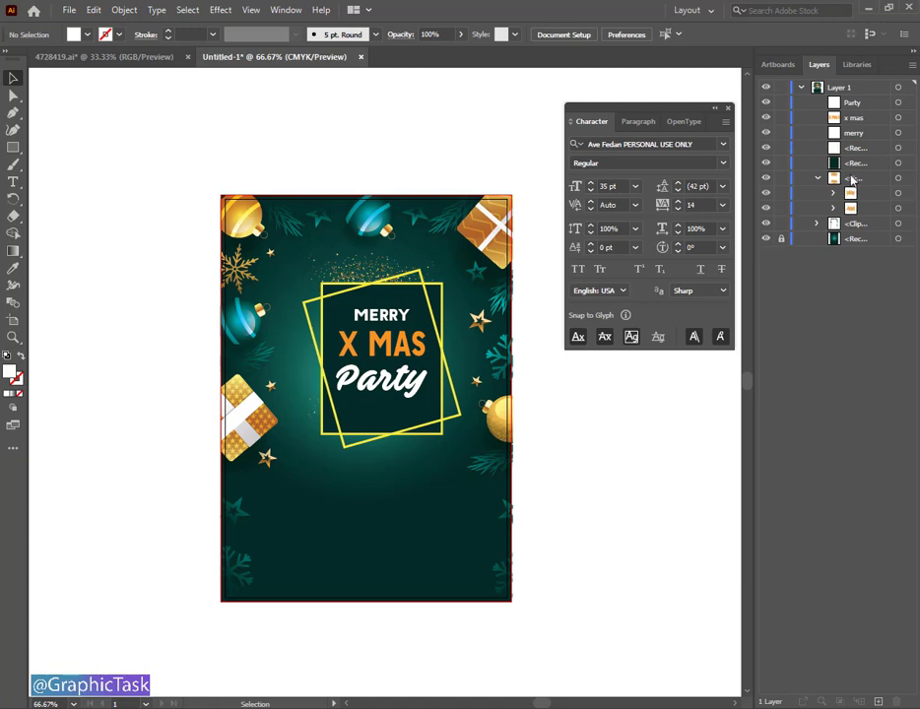
pyautogui.moveTo(852, 179); pyautogui.dragTo(848, 148)
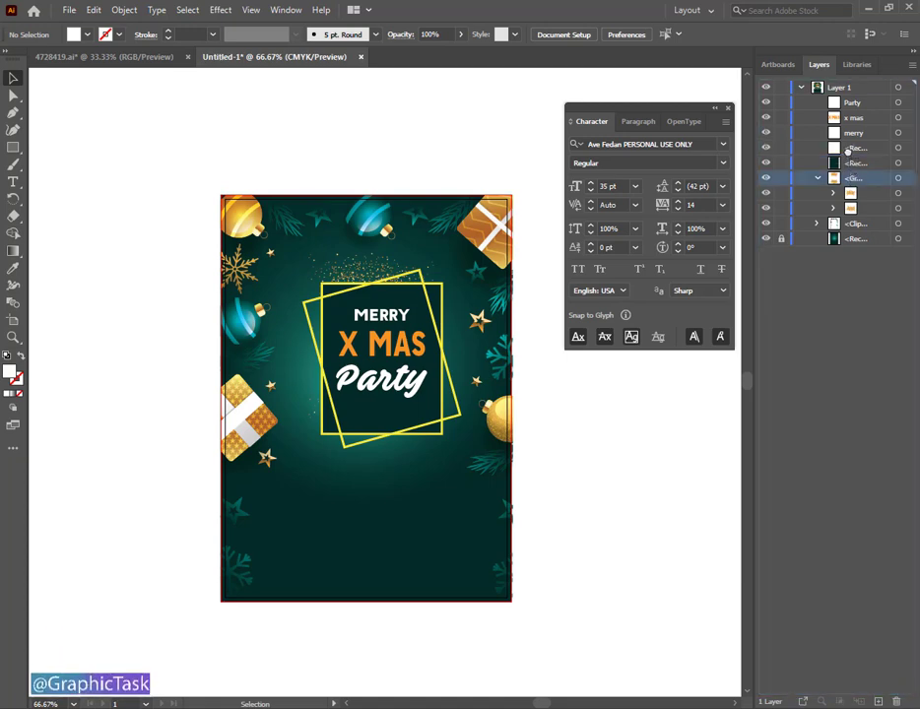
pyautogui.moveTo(854, 179); pyautogui.dragTo(849, 148)
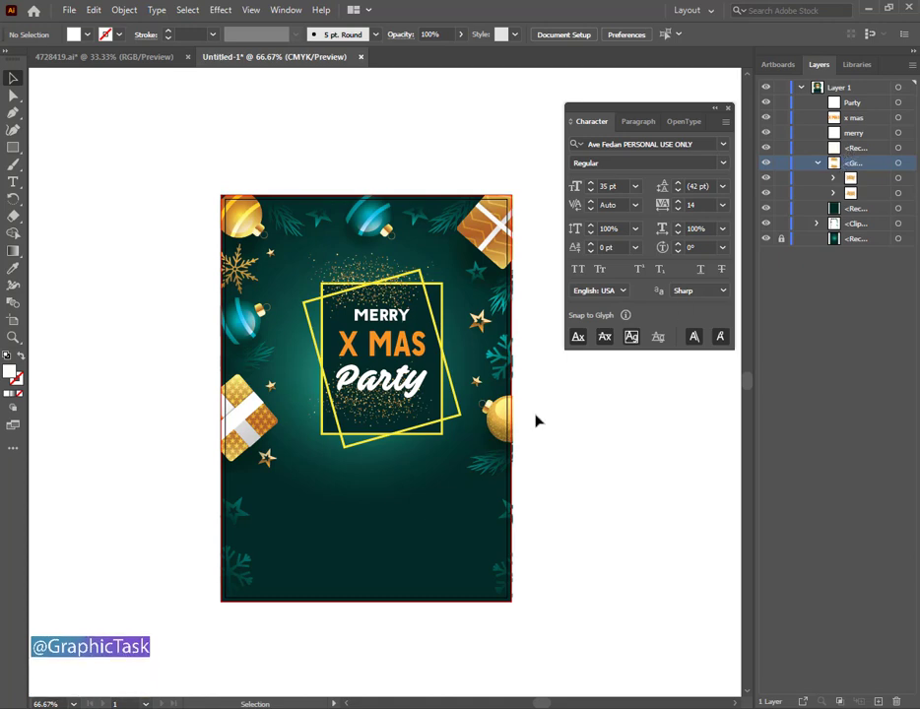
pyautogui.press('a')
pyautogui.hotkey('ctrl', 'z')
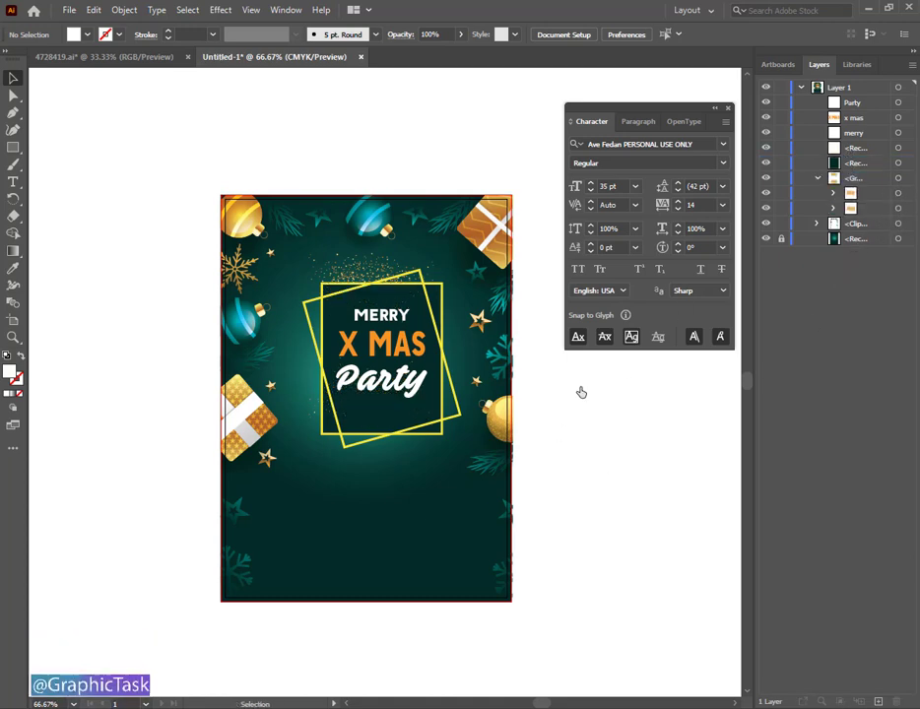
pyautogui.hotkey('ctrl', 'shift', 'z')
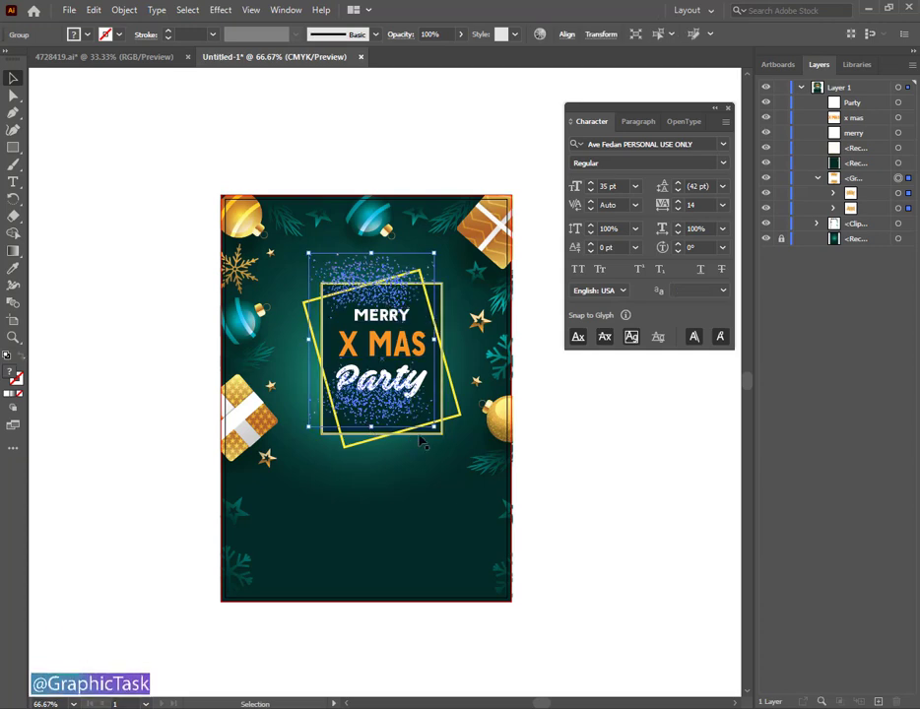
# - Enlarge the glitter so sparkles spill above and below the yellow frames
pyautogui.moveTo(435, 428); pyautogui.dragTo(476, 482)
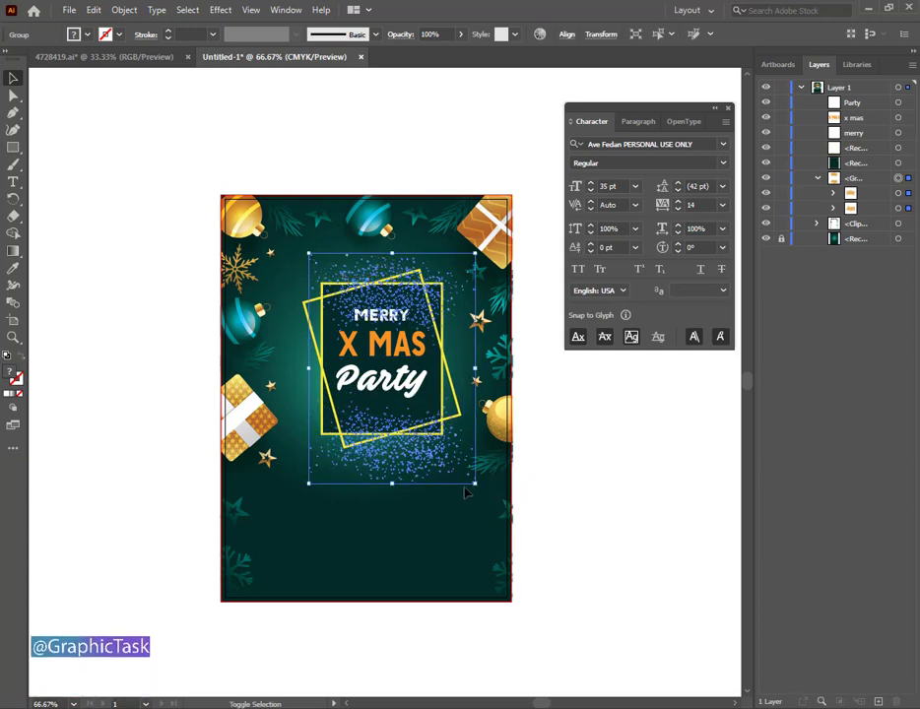
pyautogui.moveTo(410, 460); pyautogui.dragTo(383, 451)
pyautogui.click(583, 485)
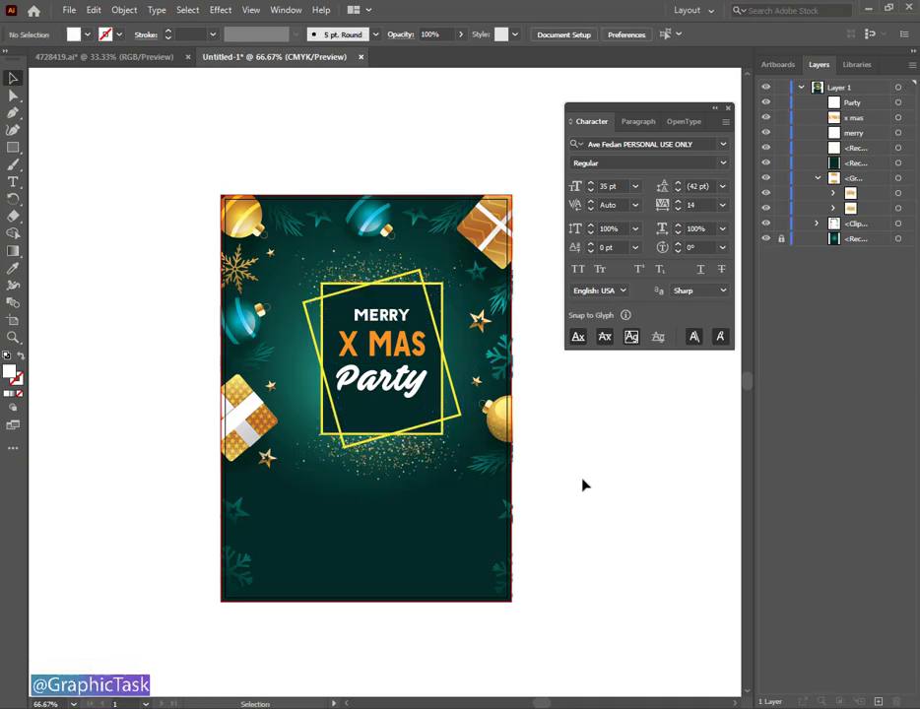
pyautogui.moveTo(582, 479); pyautogui.dragTo(569, 484)
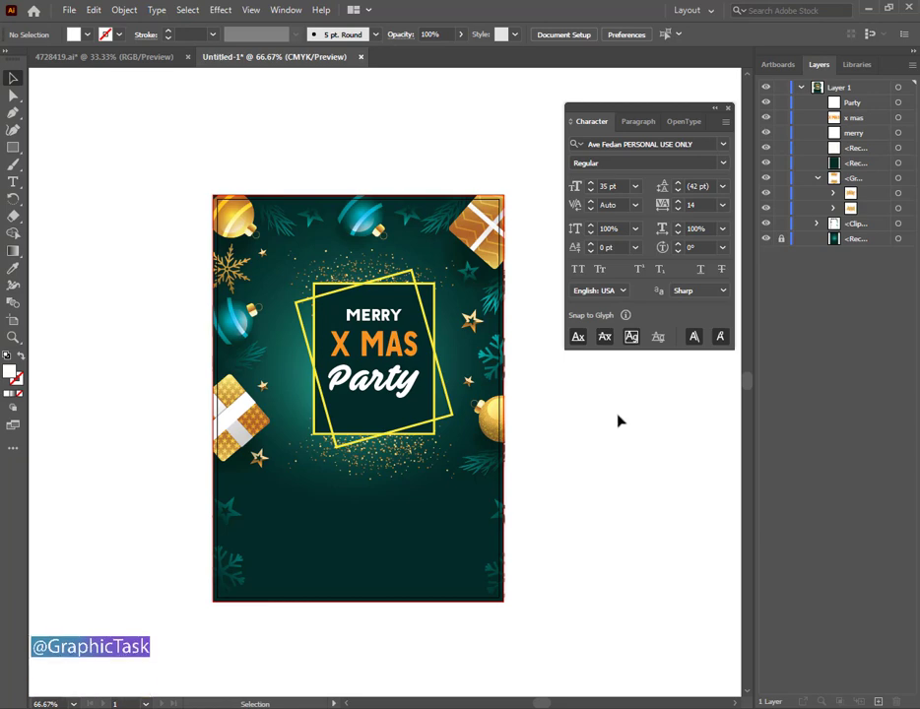
# - Select the glitter, frame and heading text layers together and nudge them slightly left
pyautogui.click(897, 178)
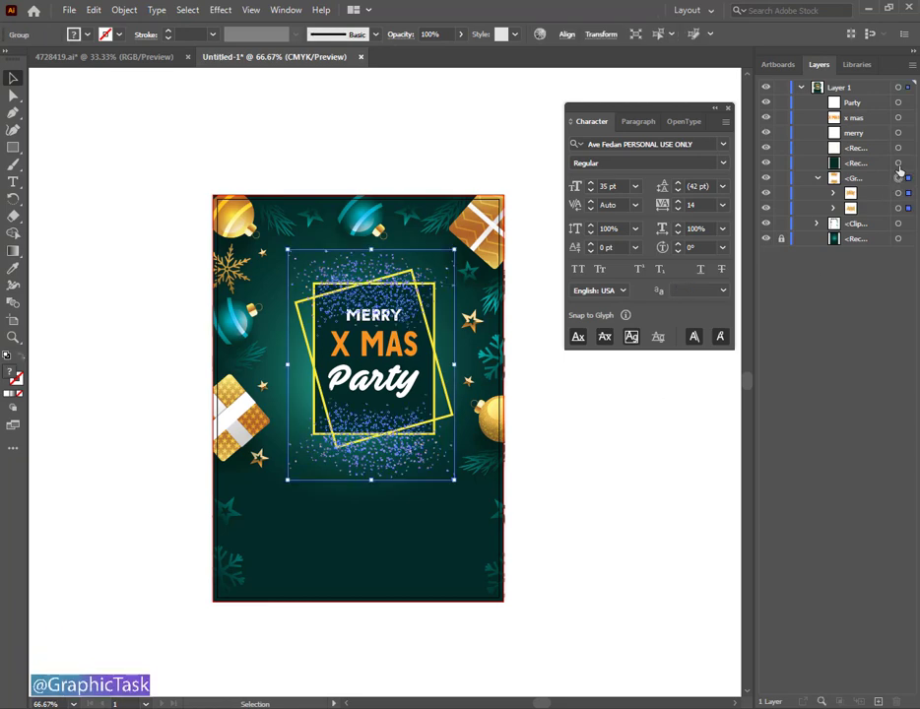
pyautogui.keyDown('shift'); pyautogui.click(898, 118); pyautogui.keyUp('shift')
pyautogui.keyDown('shift'); pyautogui.click(900, 104); pyautogui.keyUp('shift')
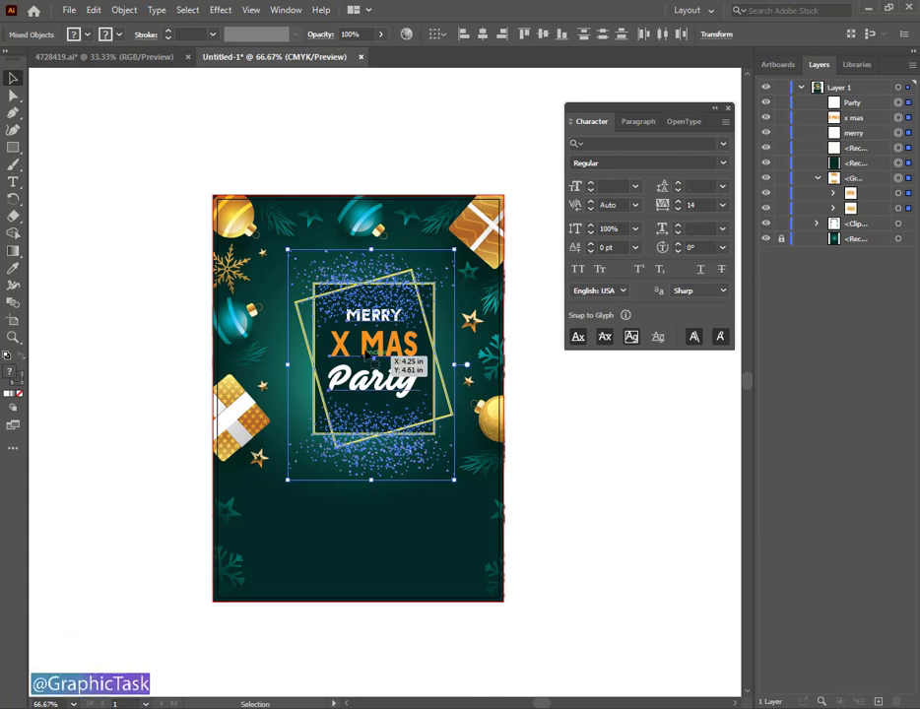
pyautogui.moveTo(373, 348); pyautogui.dragTo(363, 352)
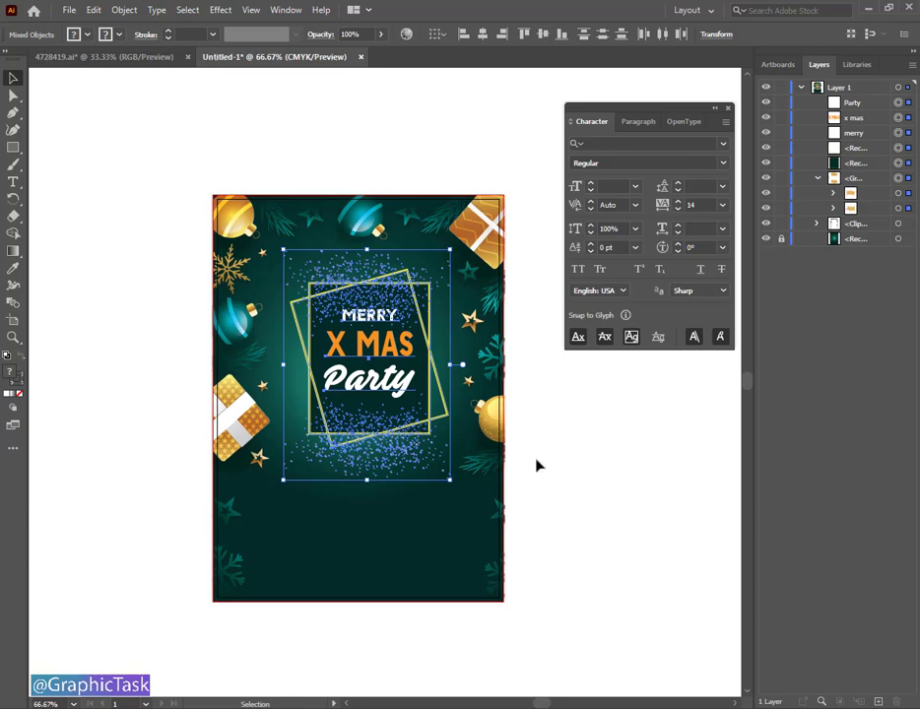
pyautogui.click(569, 465)
pyautogui.moveTo(558, 466); pyautogui.dragTo(564, 469)
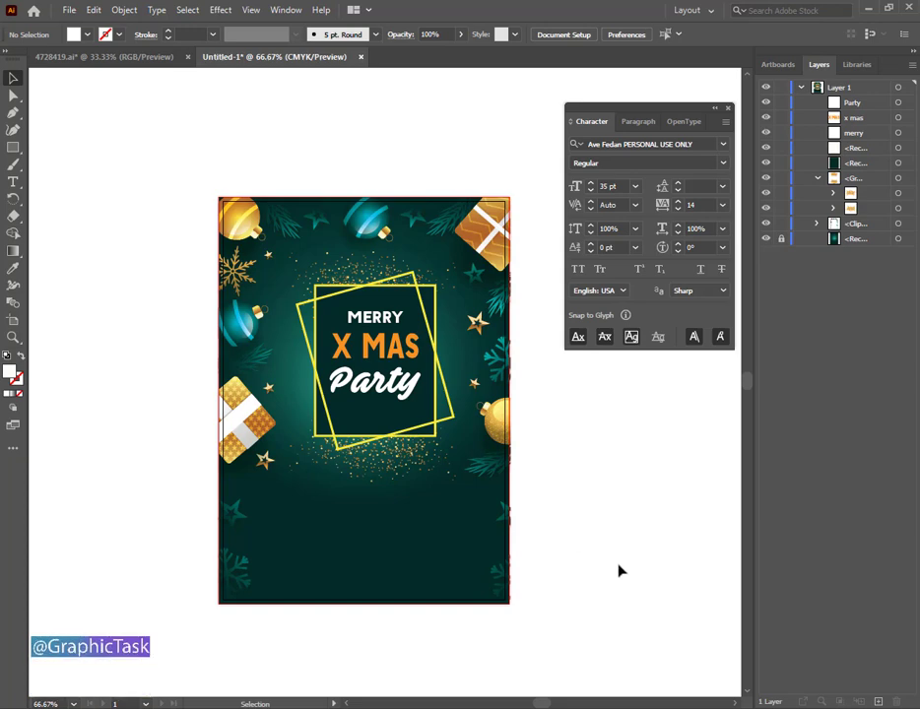
# - Add a JAVATA number 09 below the glitter on the left
pyautogui.click(14, 181)
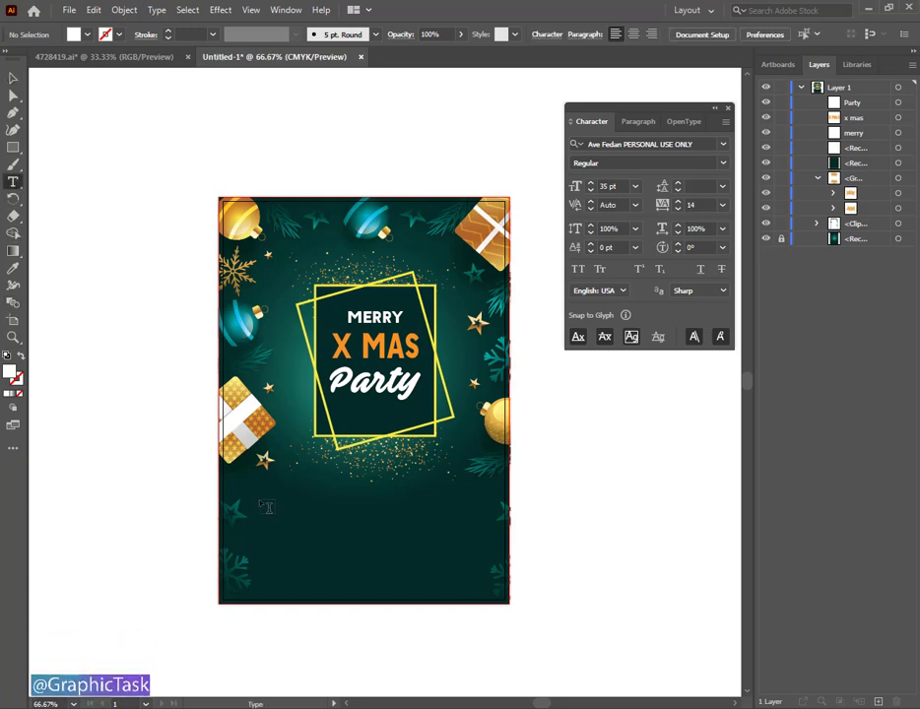
pyautogui.click(262, 501)
pyautogui.click(724, 144)
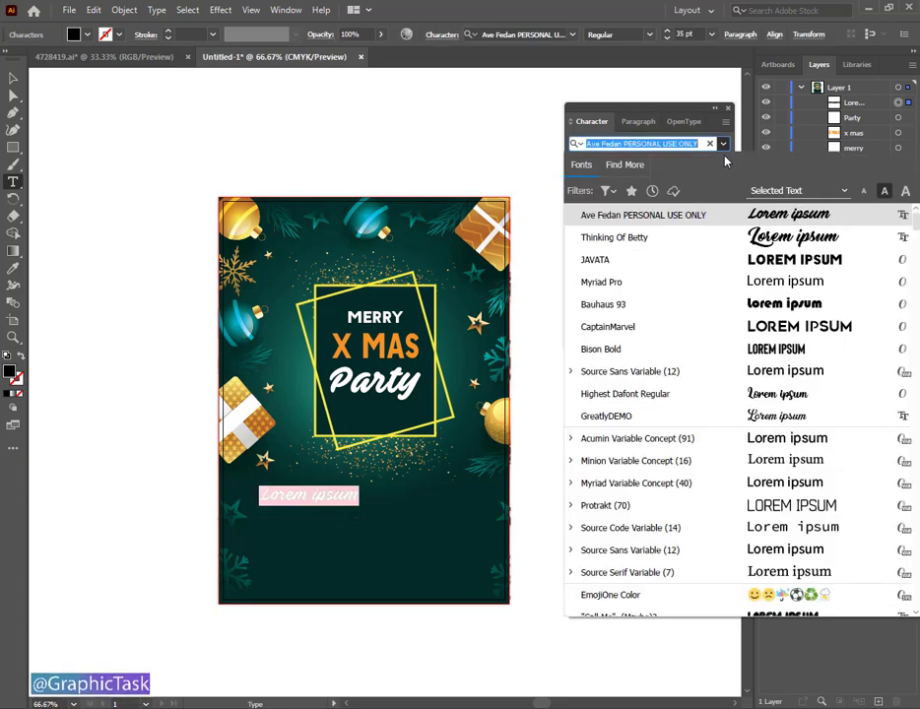
pyautogui.click(741, 261)
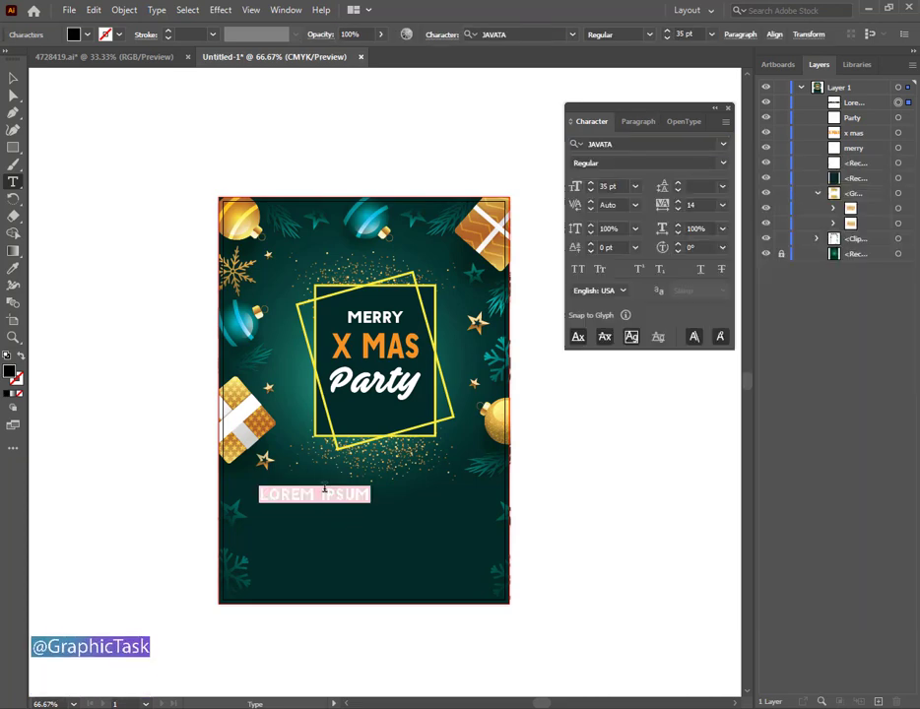
pyautogui.write('09')
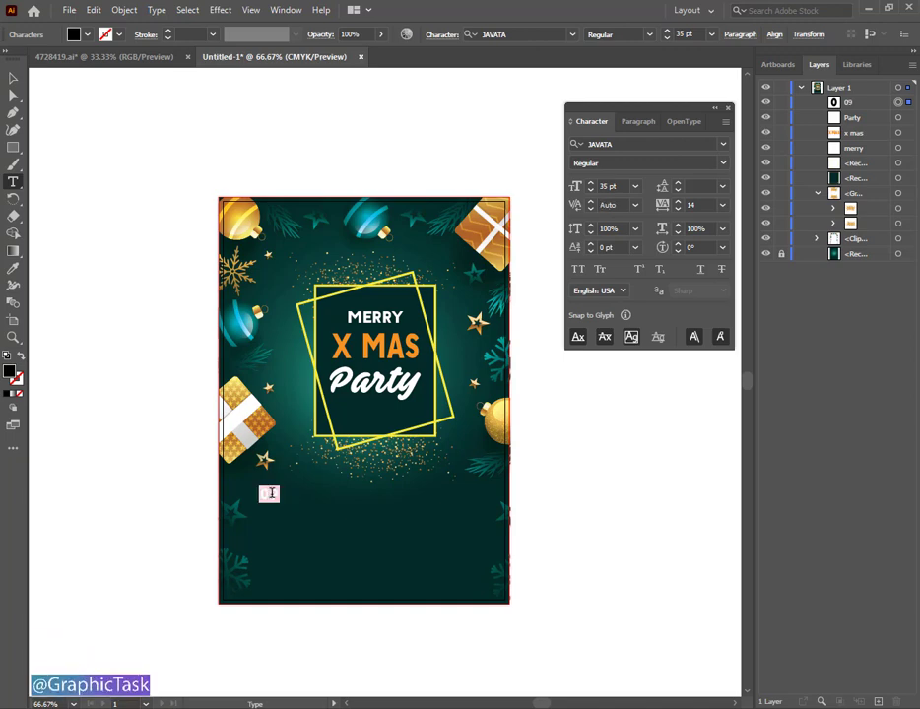
# - Make the 09 white and enlarge it
pyautogui.doubleClick(270, 493)
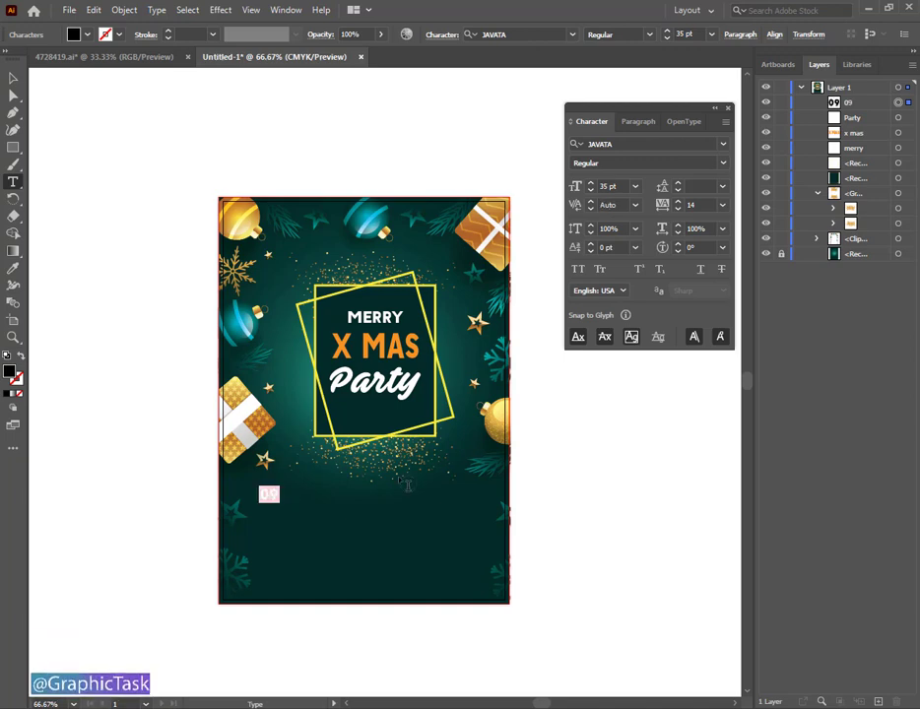
pyautogui.click(88, 35)
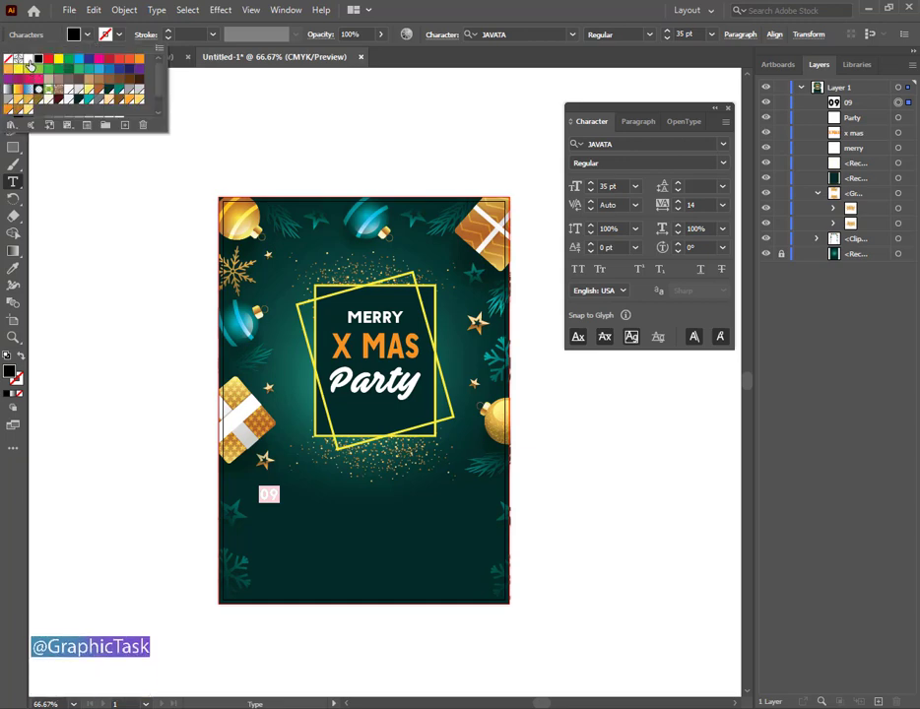
pyautogui.click(25, 50)
pyautogui.press('Escape')
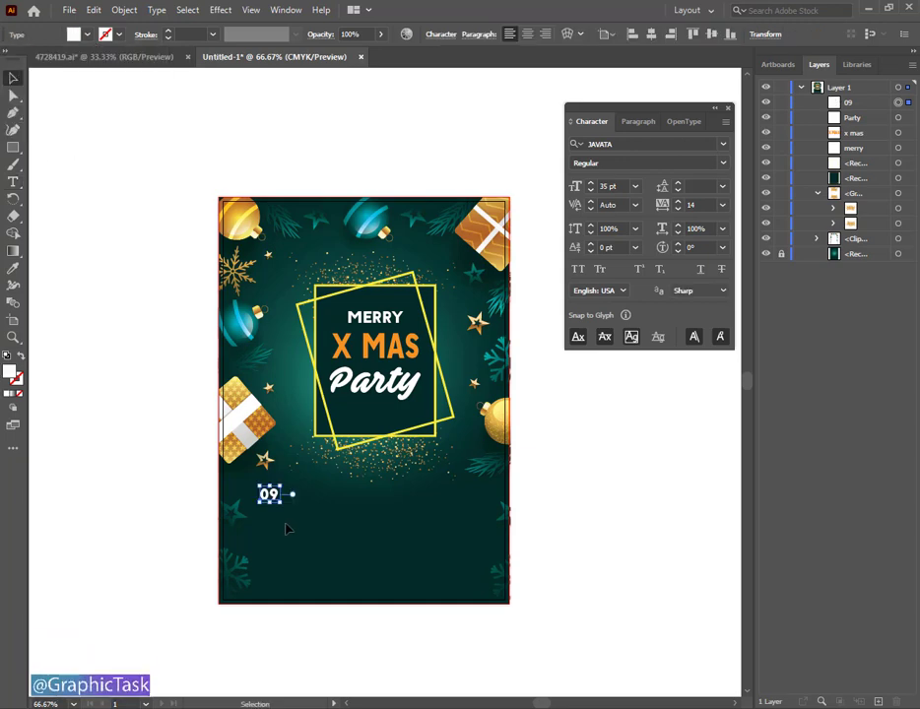
pyautogui.moveTo(281, 507); pyautogui.dragTo(291, 516)
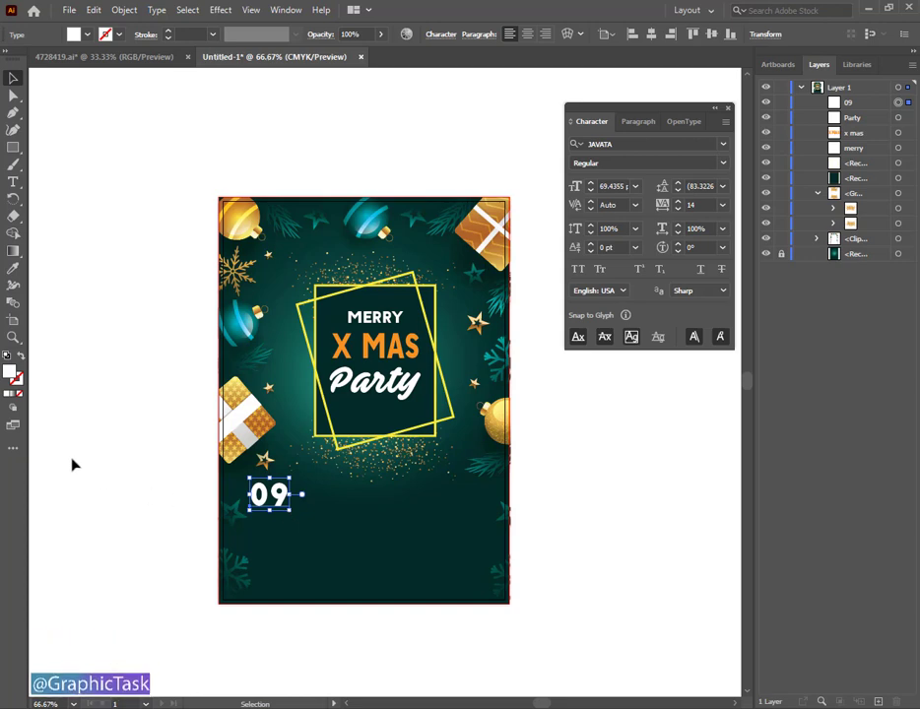
# - Duplicate 09 to the poster's right side and retype it as 24
pyautogui.click(178, 502)
pyautogui.moveTo(276, 499); pyautogui.dragTo(470, 501)
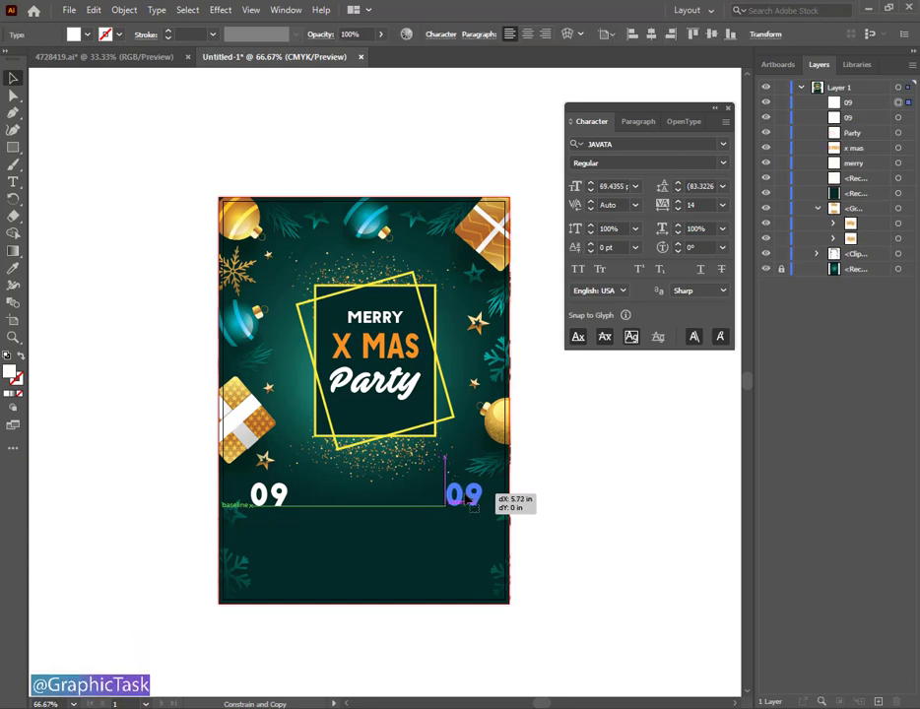
pyautogui.press('t')
pyautogui.click(465, 492)
pyautogui.doubleClick(465, 493)
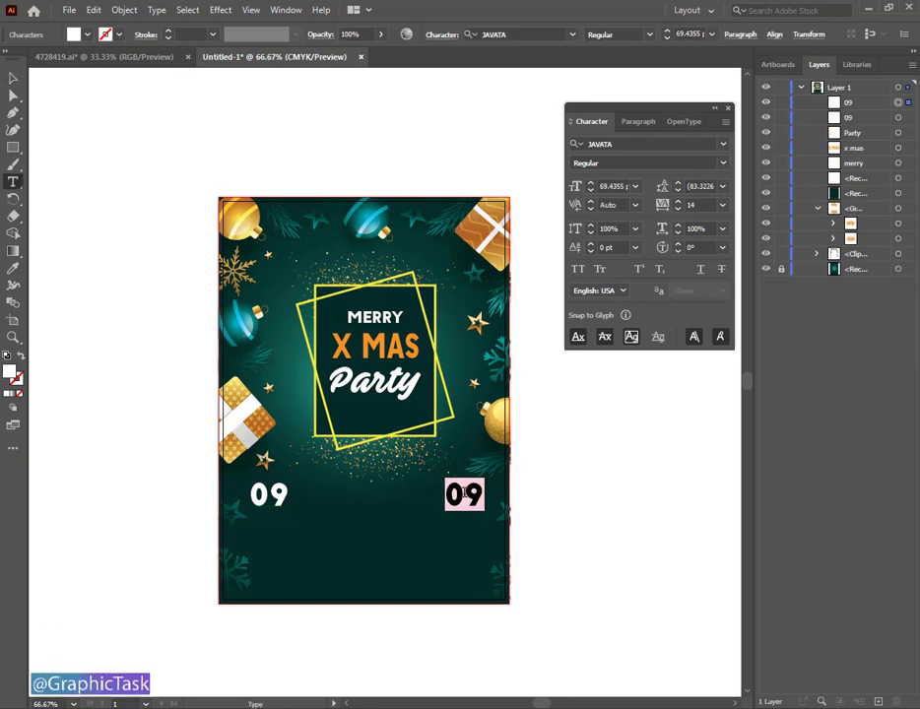
pyautogui.write('24')
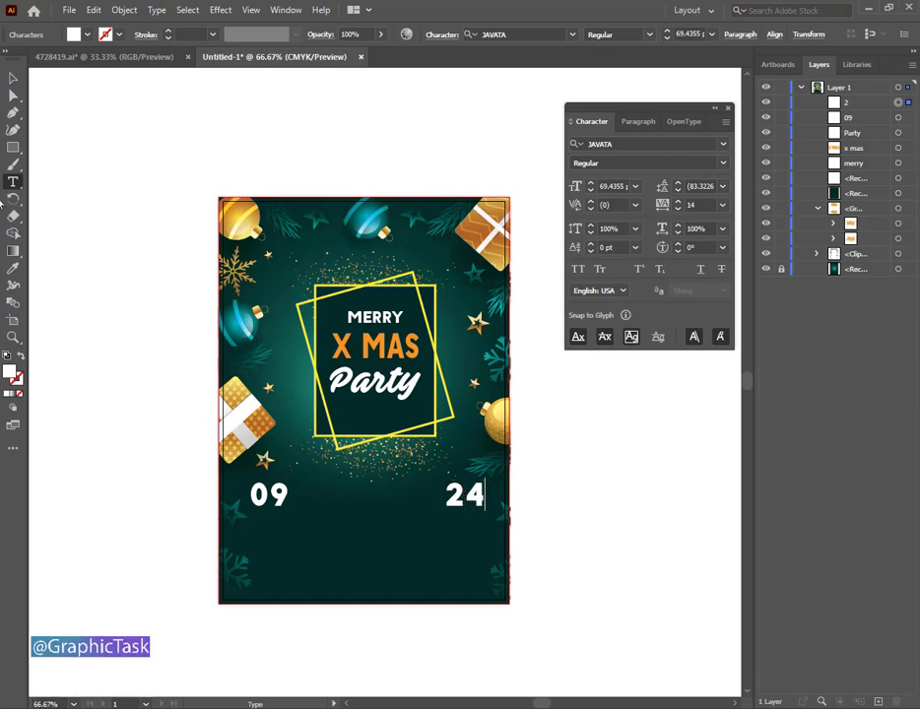
pyautogui.press('Escape')
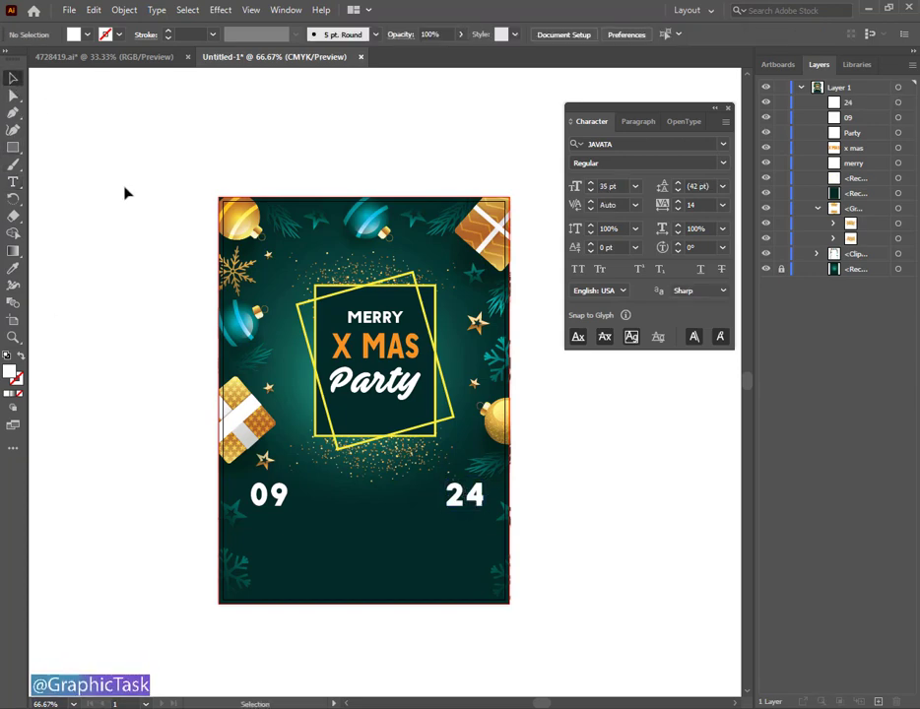
pyautogui.press('t')
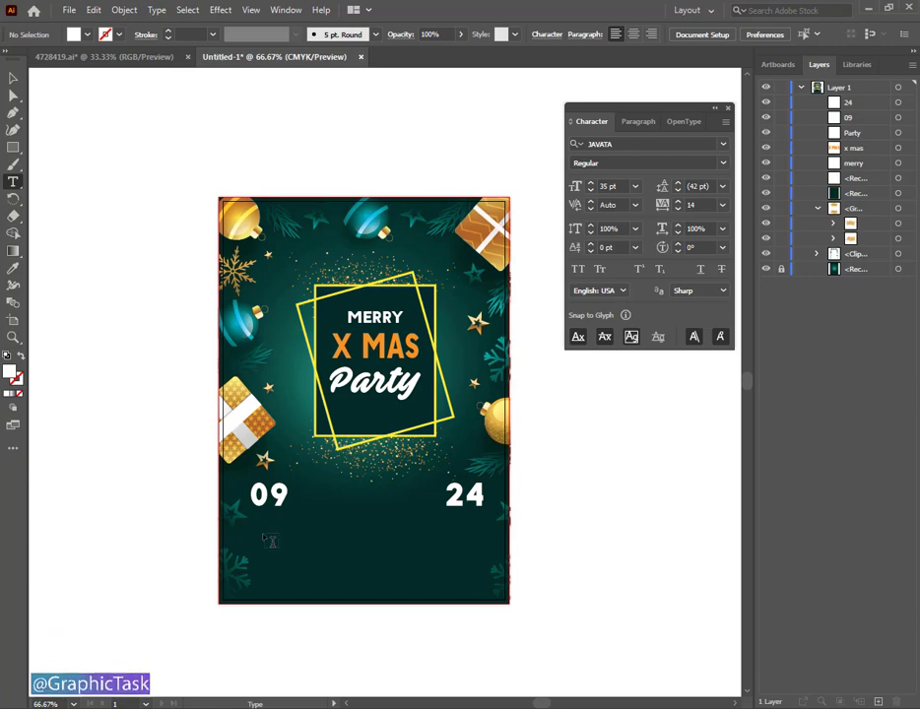
# - Add enlarged yellow 'PM' text just under 09
pyautogui.click(265, 538)
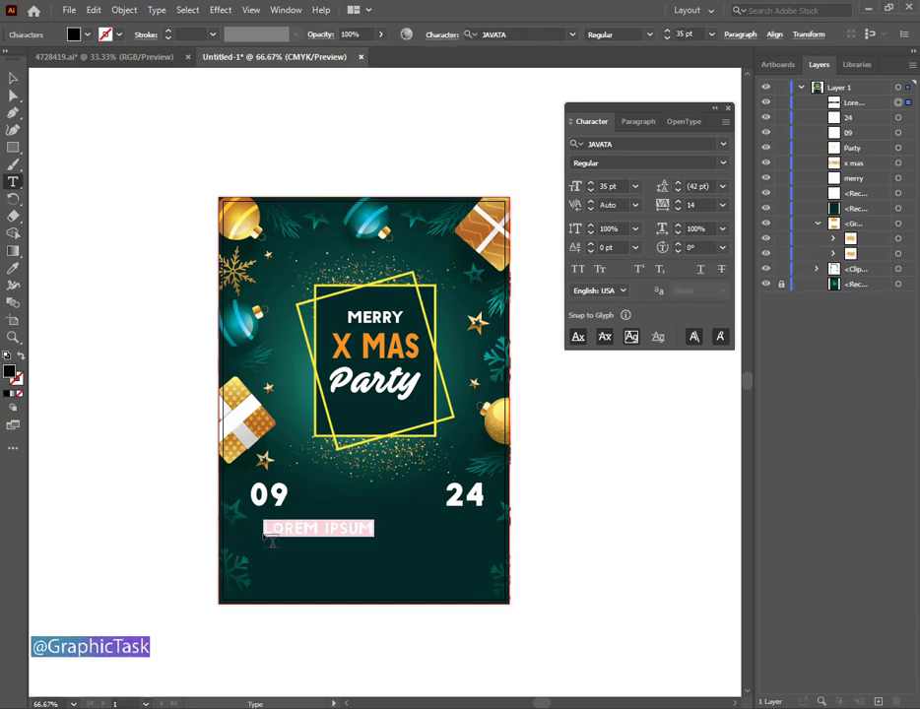
pyautogui.write('PM')
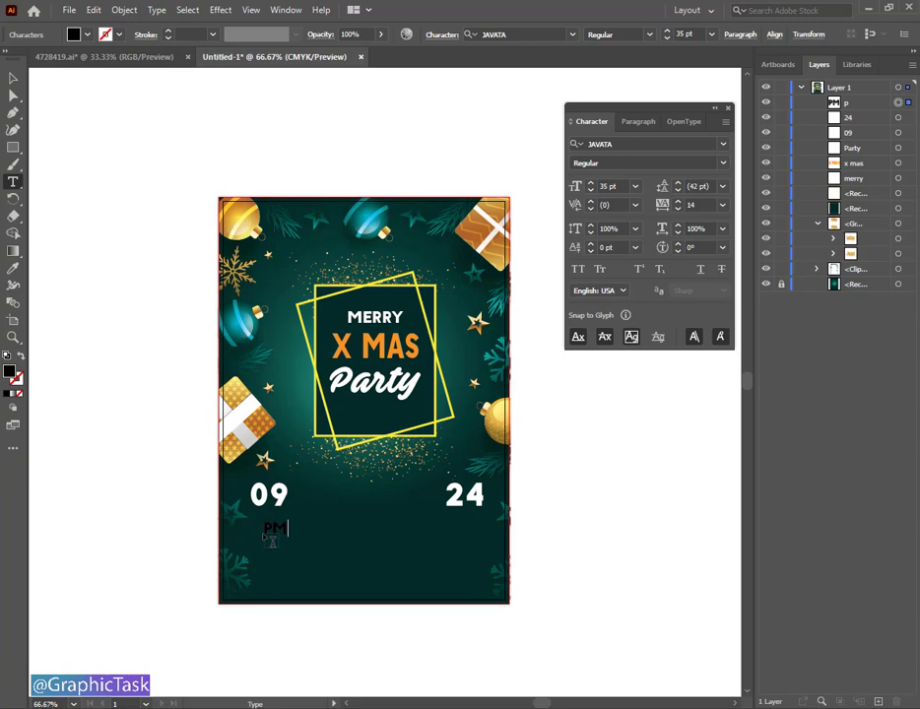
pyautogui.click(12, 78)
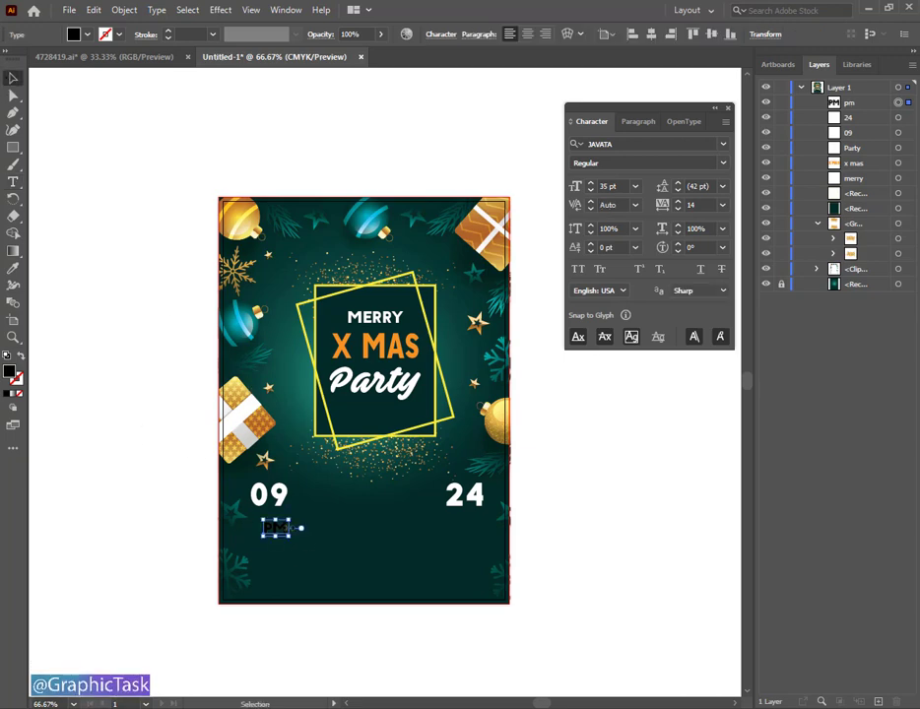
pyautogui.moveTo(292, 524)
pyautogui.mouseDown()
pyautogui.moveTo(301, 538)
pyautogui.moveTo(276, 526)
pyautogui.mouseUp()
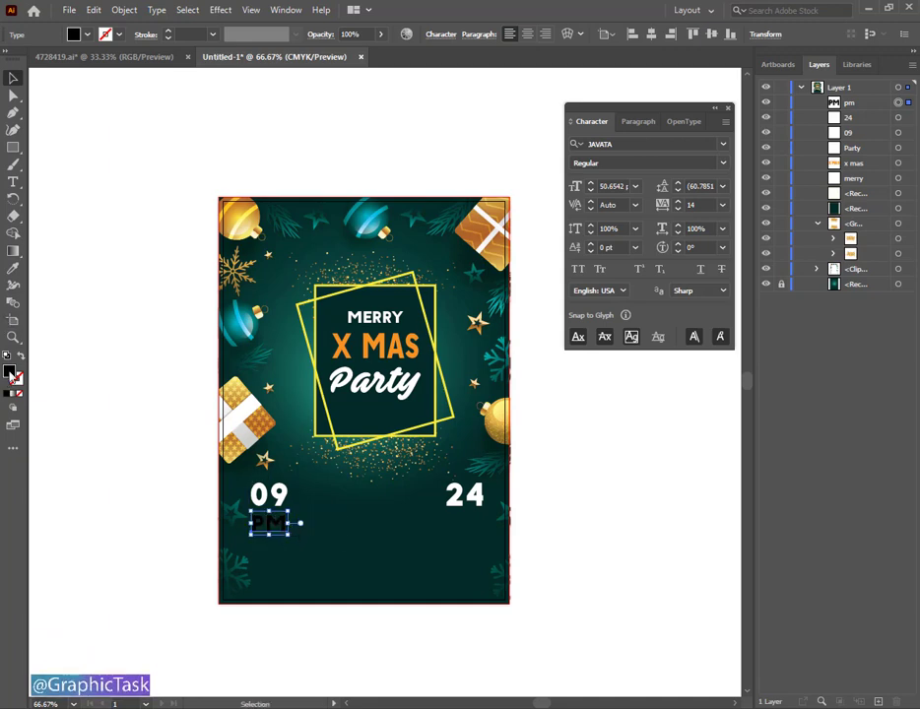
pyautogui.click(86, 34)
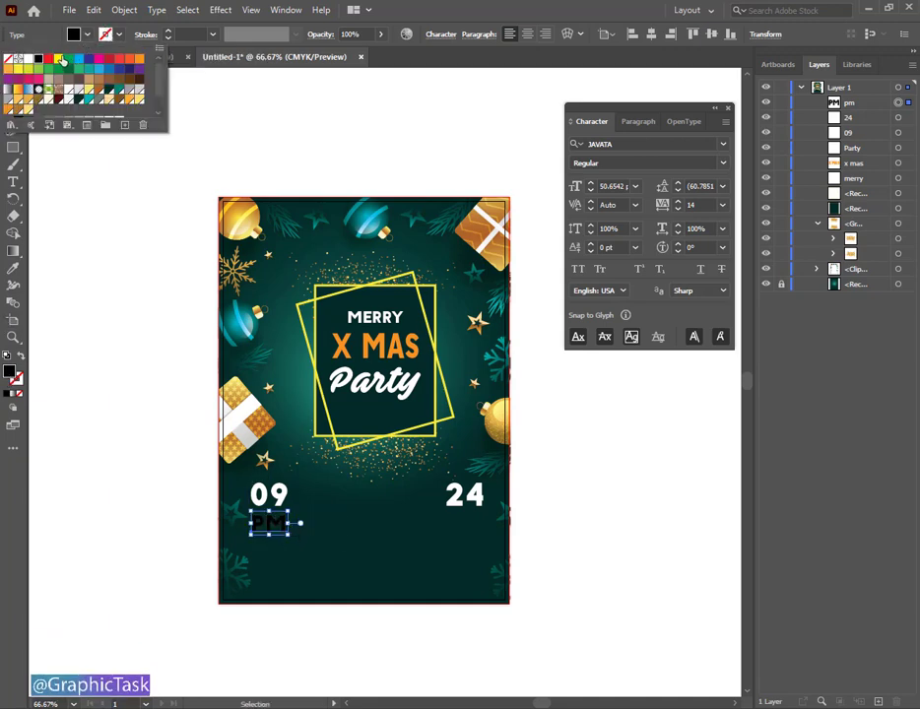
pyautogui.click(59, 59)
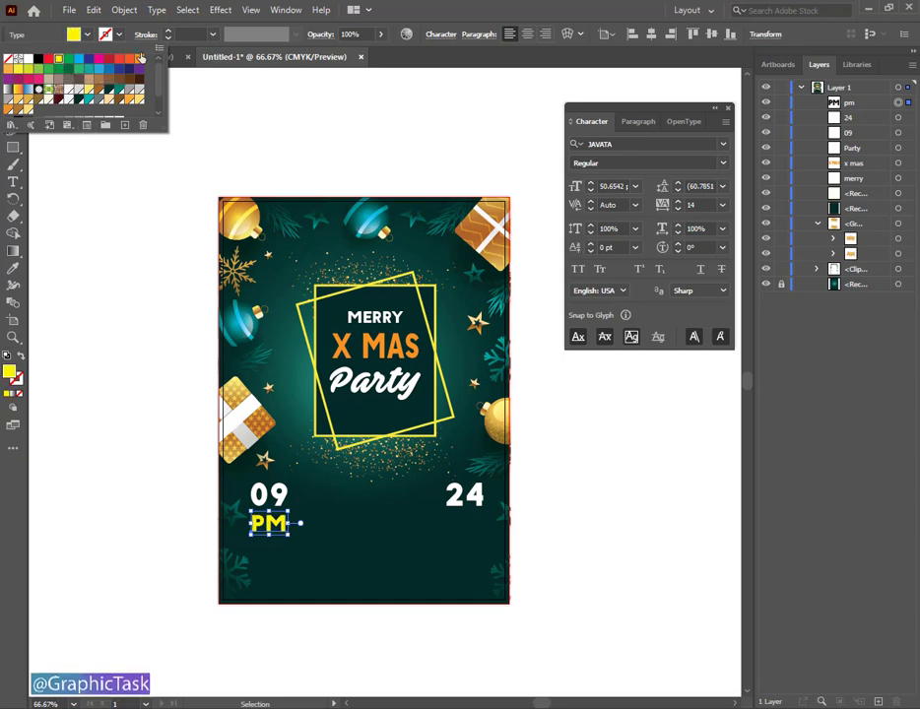
pyautogui.click(148, 240)
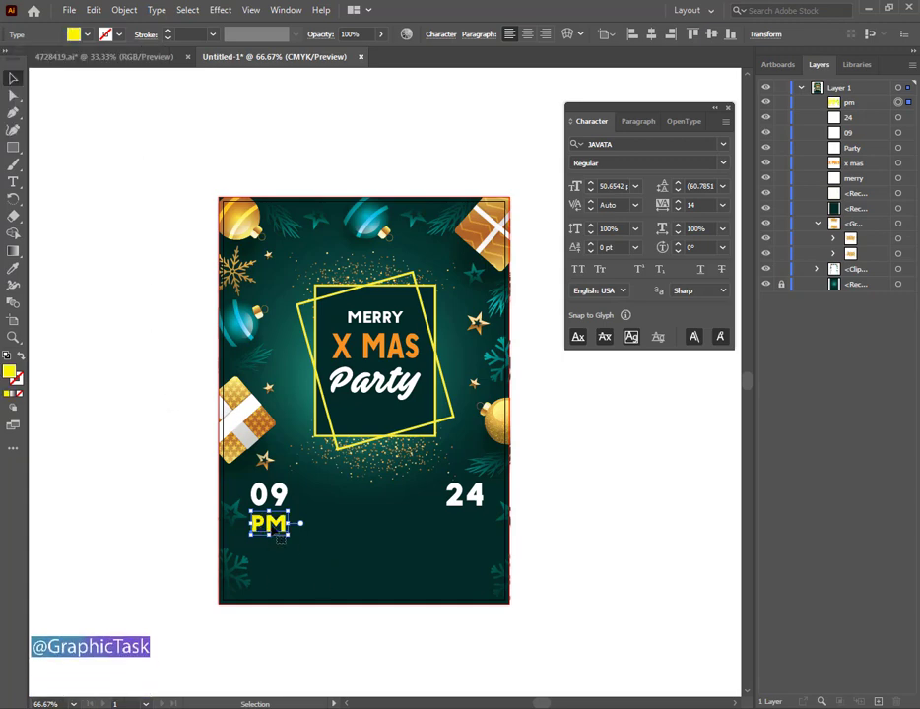
pyautogui.moveTo(273, 537); pyautogui.dragTo(273, 530)
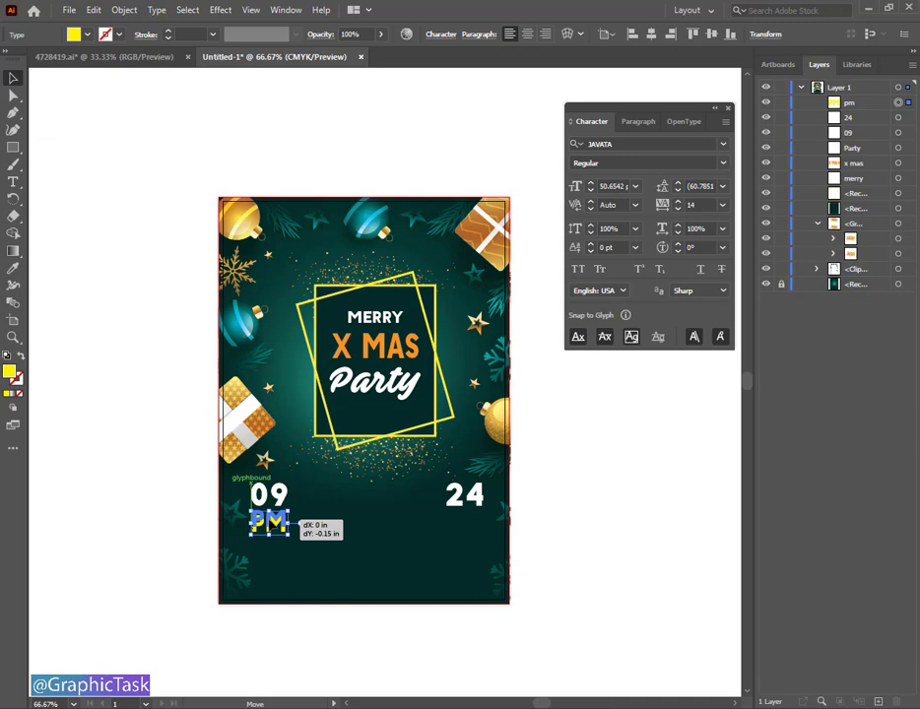
pyautogui.click(94, 511)
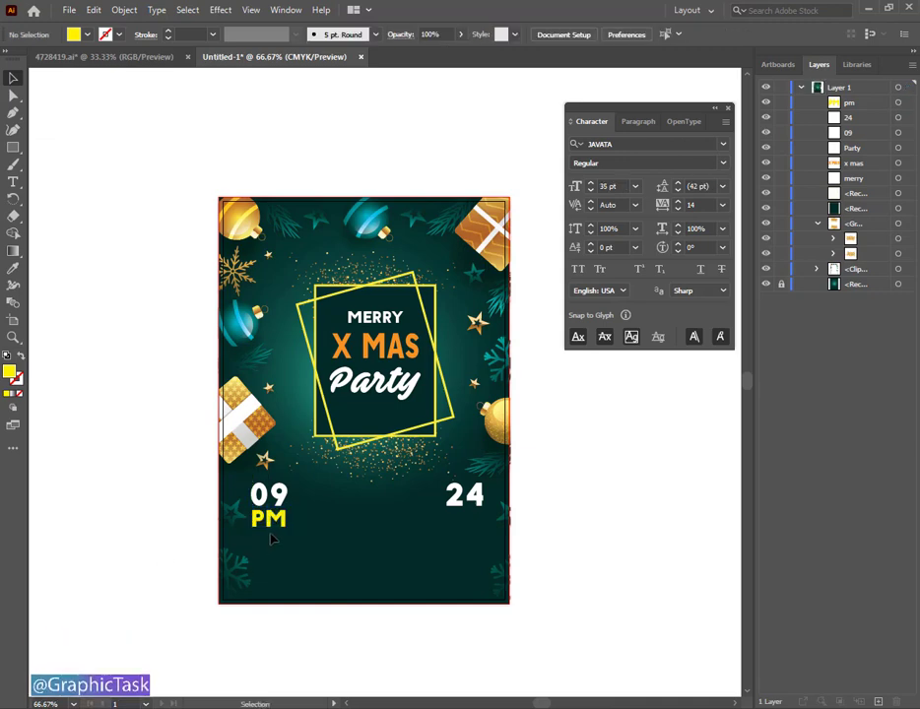
# - Copy PM across under 24, retype it as 'DEC', and nudge it slightly left
pyautogui.moveTo(273, 539); pyautogui.dragTo(476, 522)
pyautogui.press('t')
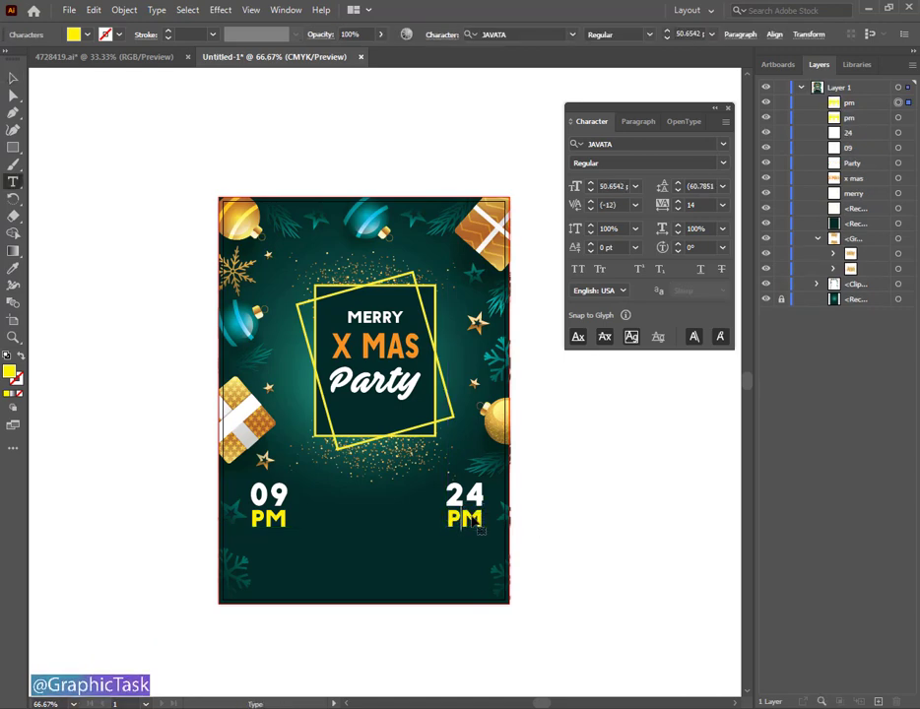
pyautogui.doubleClick(471, 516)
pyautogui.write('d')
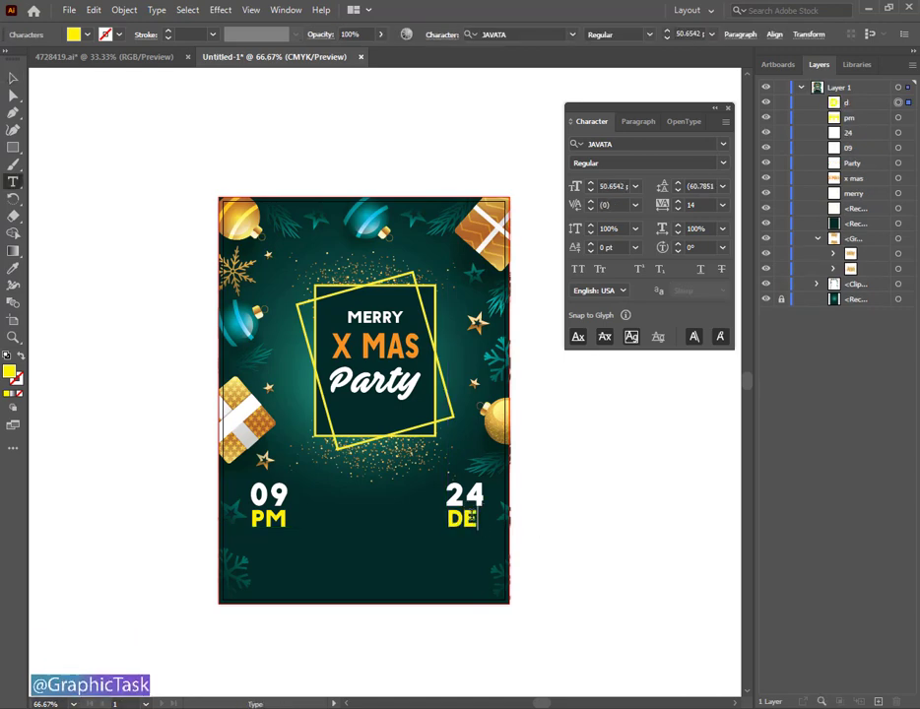
pyautogui.click(13, 78)
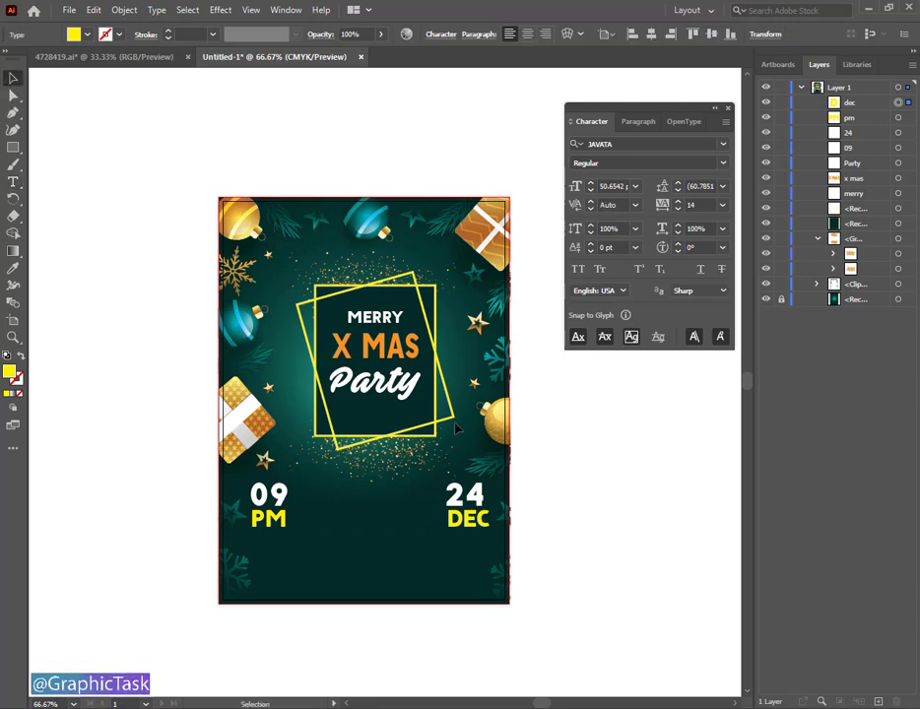
pyautogui.press('Left')
pyautogui.press('Left')
pyautogui.press('Left')
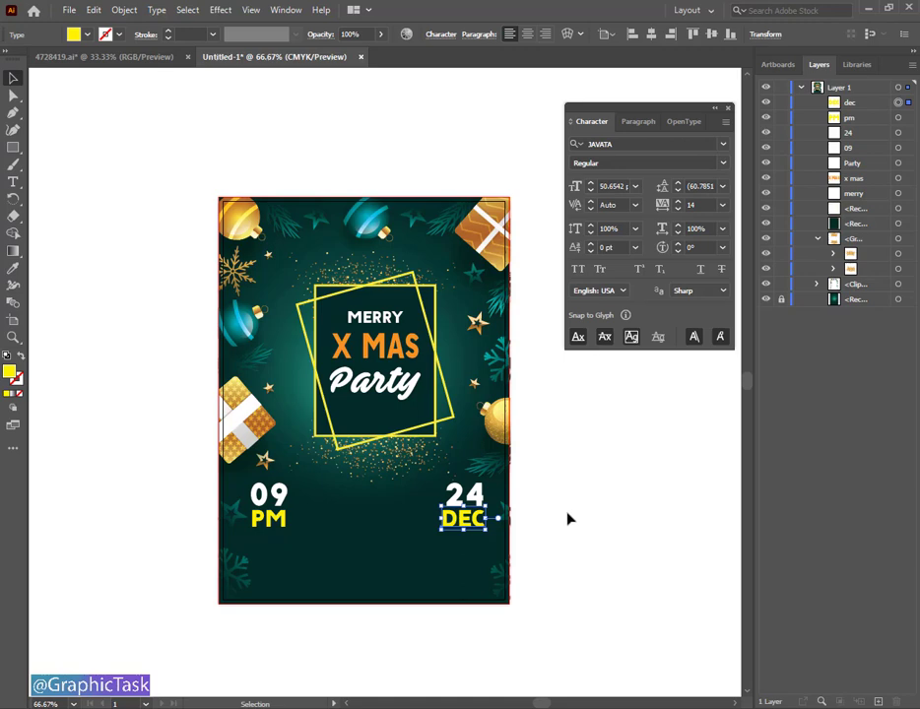
pyautogui.click(567, 514)
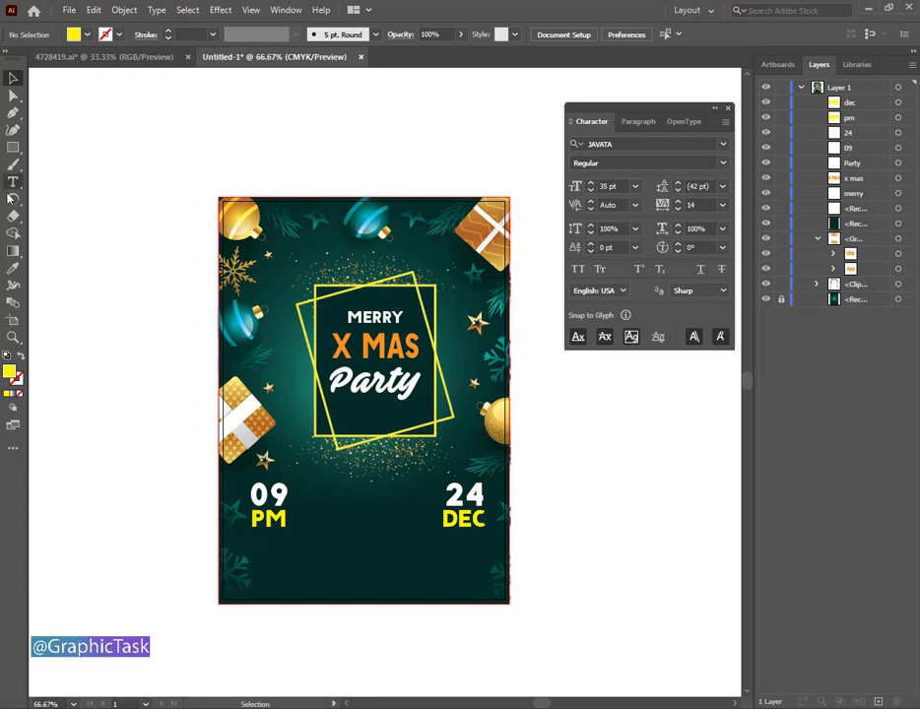
# - Draw a fully rounded rectangle bar between the two dates
pyautogui.click(12, 147)
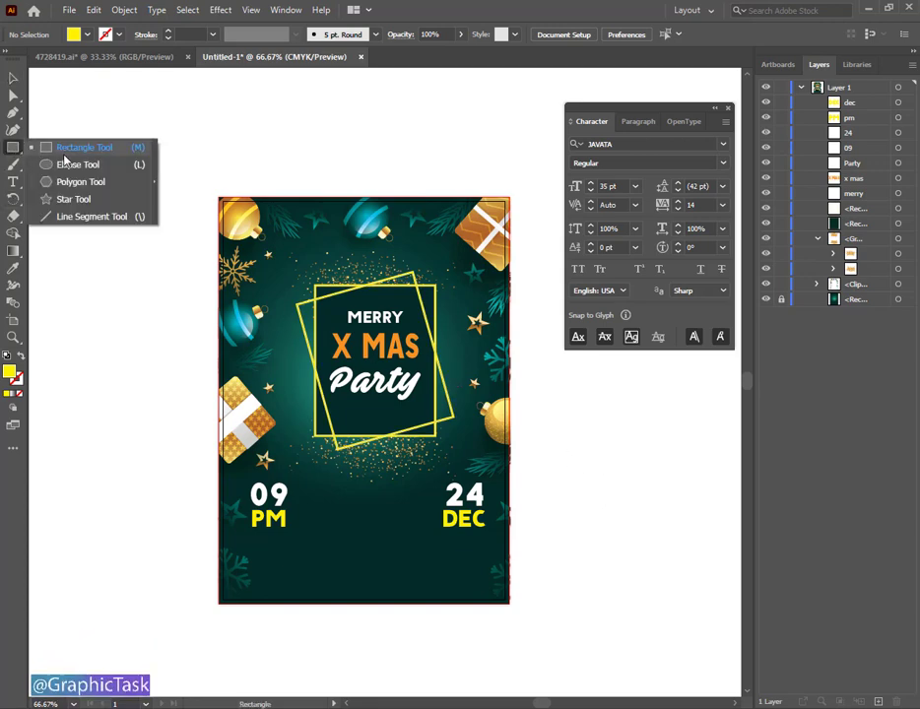
pyautogui.click(65, 150)
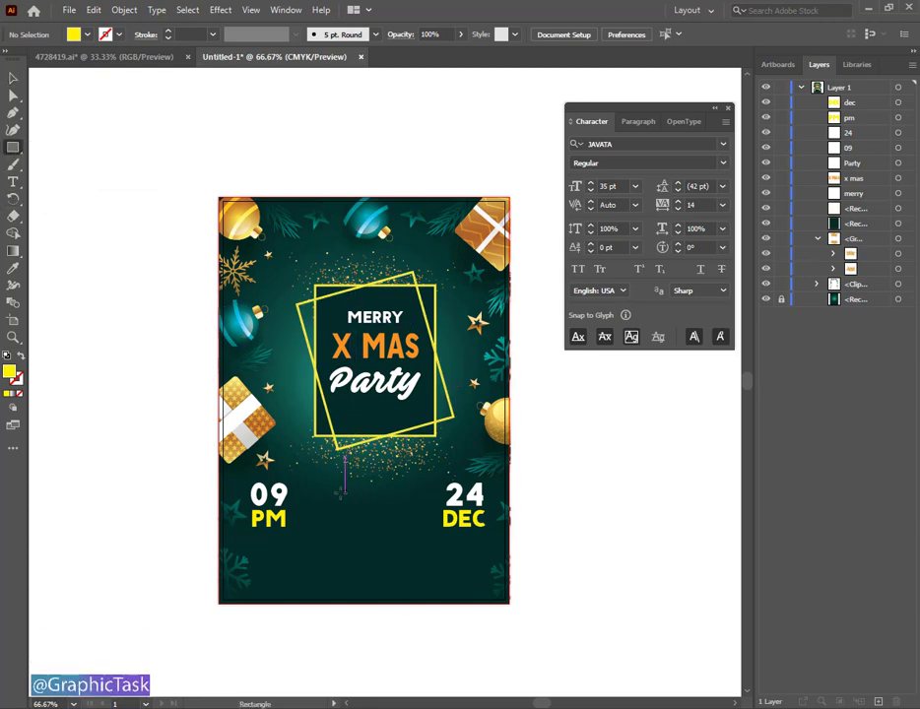
pyautogui.moveTo(344, 458); pyautogui.dragTo(338, 285)
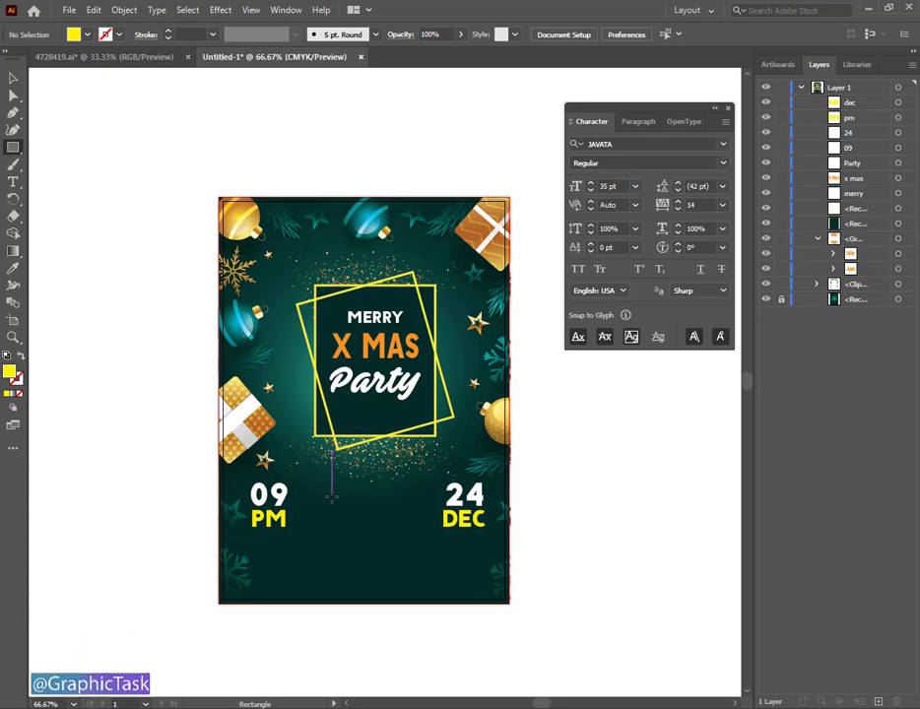
pyautogui.moveTo(332, 498); pyautogui.dragTo(435, 523)
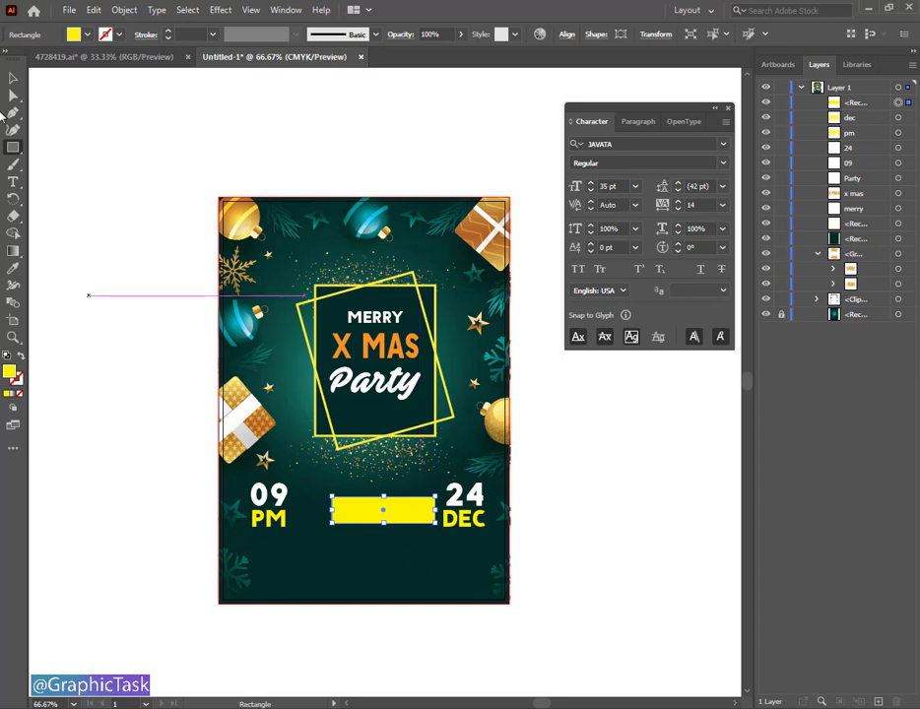
pyautogui.click(12, 96)
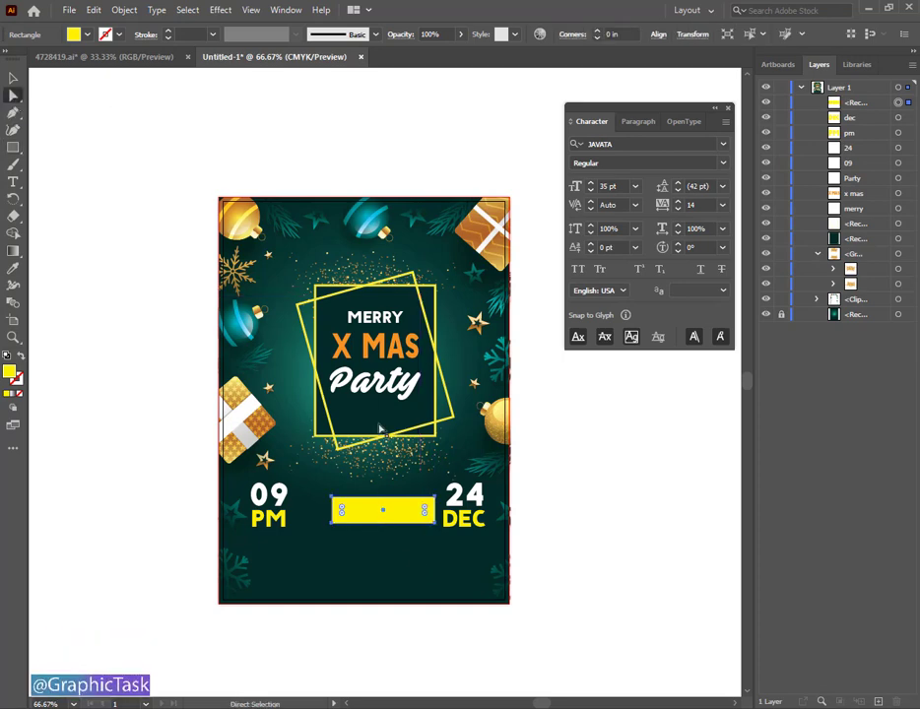
pyautogui.moveTo(346, 510); pyautogui.dragTo(351, 512)
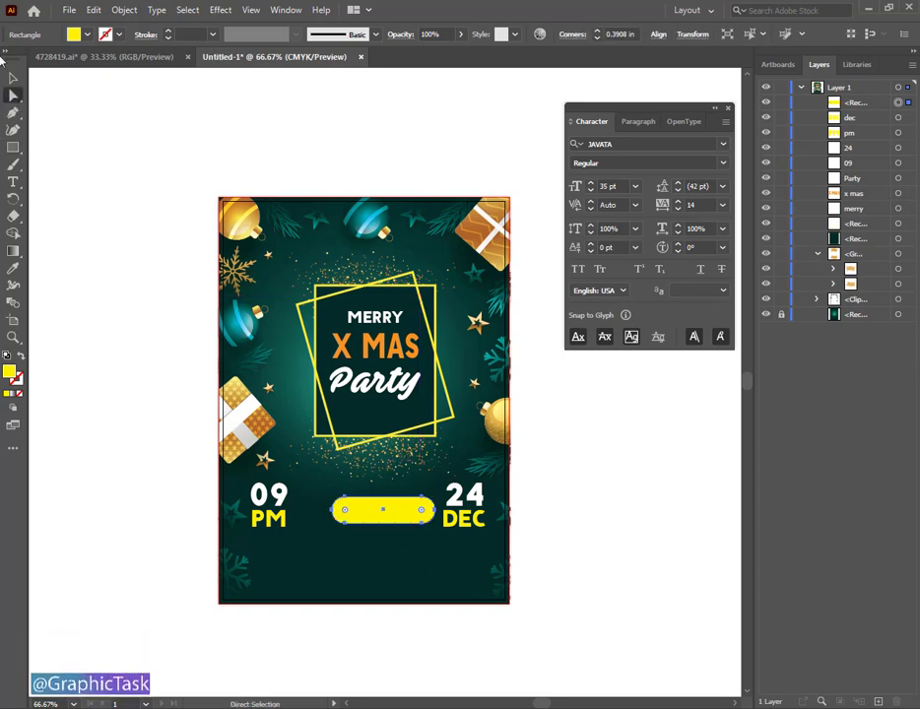
# - Fill the bar with the background's teal gradient, running vertically, and shift it slightly left
pyautogui.click(14, 268)
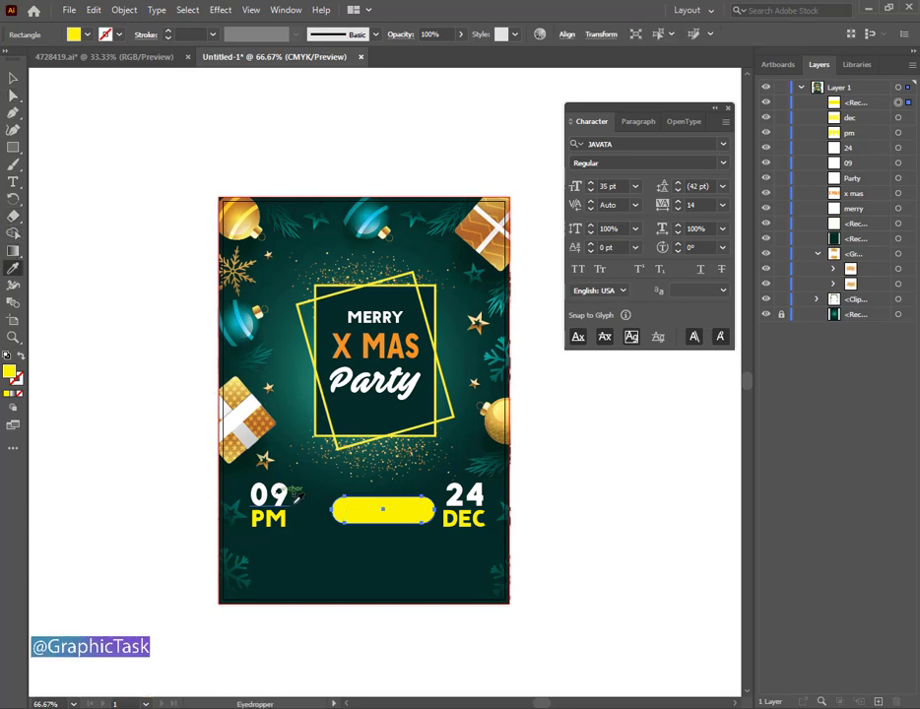
pyautogui.click(312, 505)
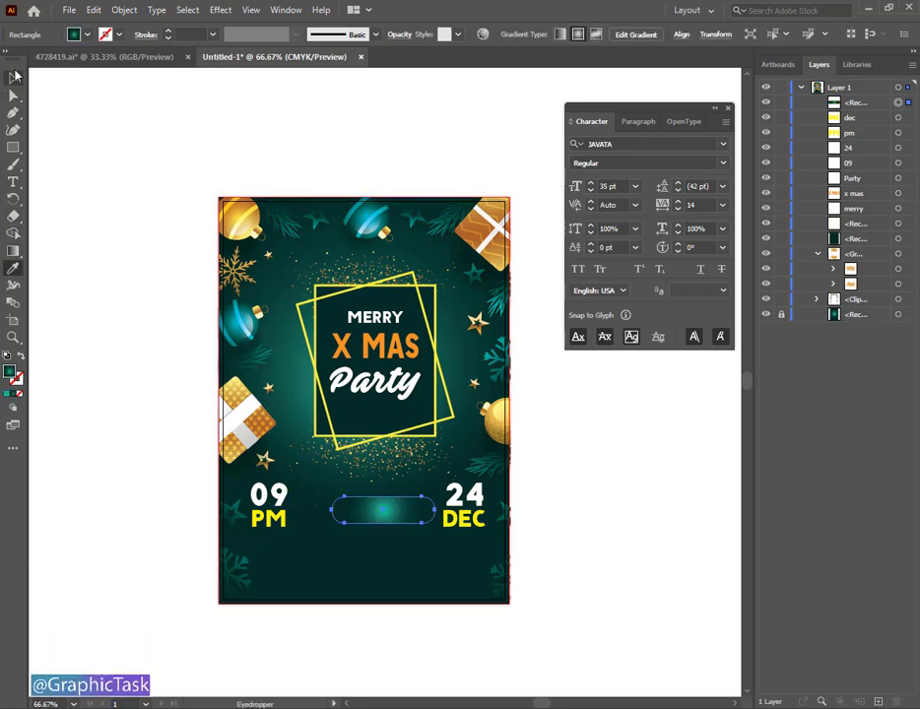
pyautogui.click(14, 77)
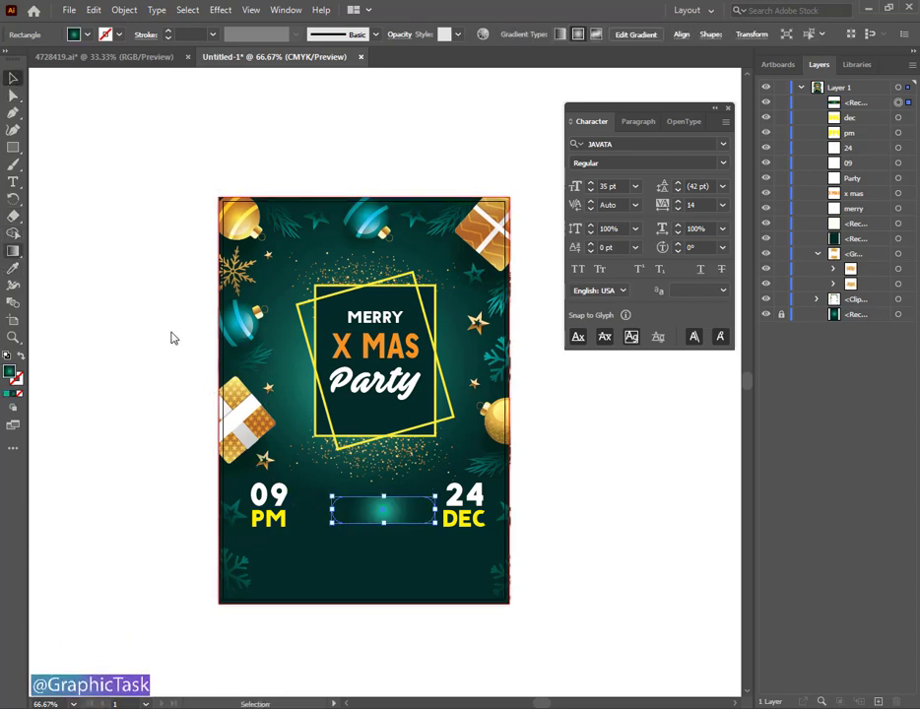
pyautogui.press('g')
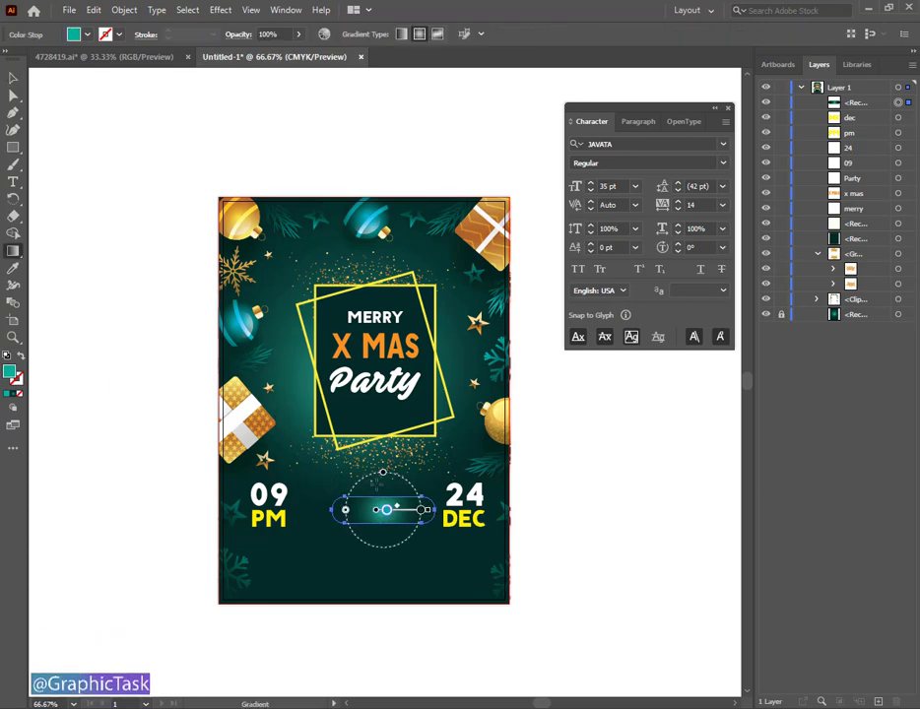
pyautogui.click(377, 564)
pyautogui.moveTo(375, 549); pyautogui.dragTo(371, 455)
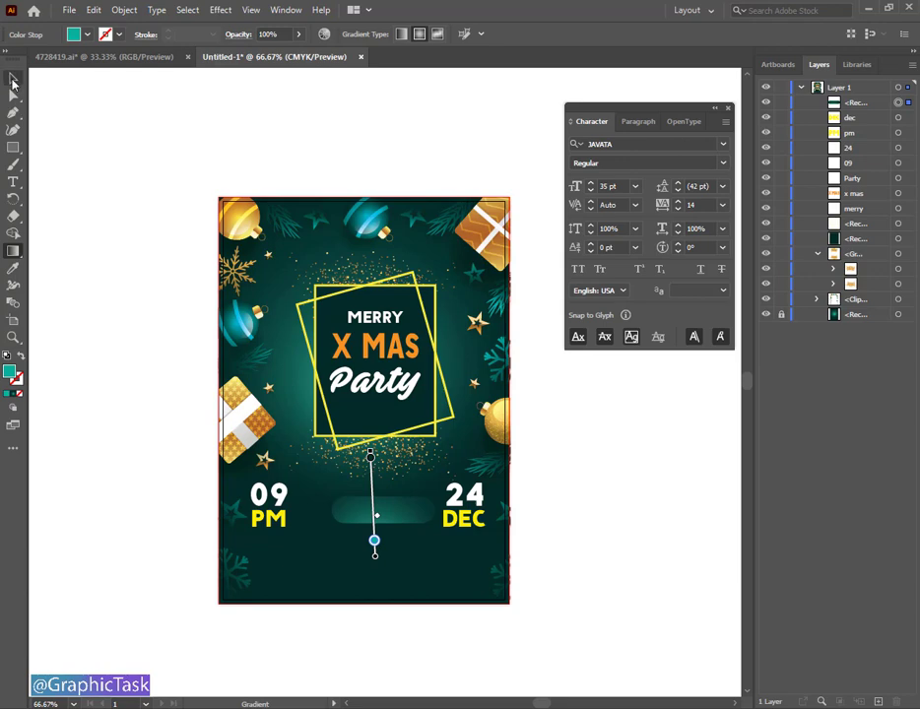
pyautogui.click(12, 80)
pyautogui.moveTo(375, 515); pyautogui.dragTo(370, 514)
pyautogui.click(372, 521)
pyautogui.click(608, 537)
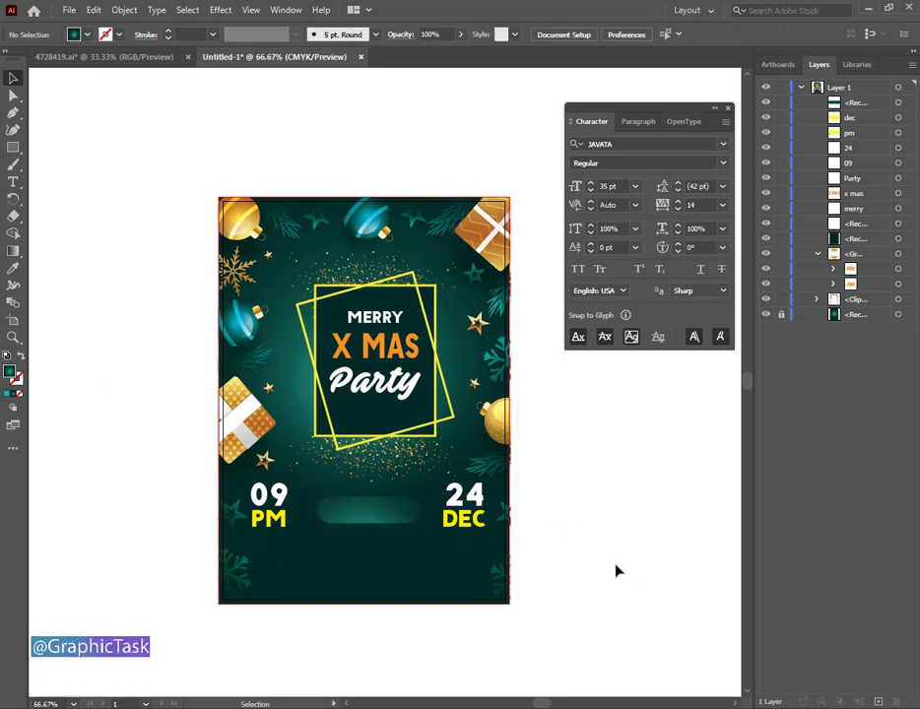
# - Type 'LIVE MUSIC', move it onto the teal bar, and colour it white
pyautogui.click(13, 184)
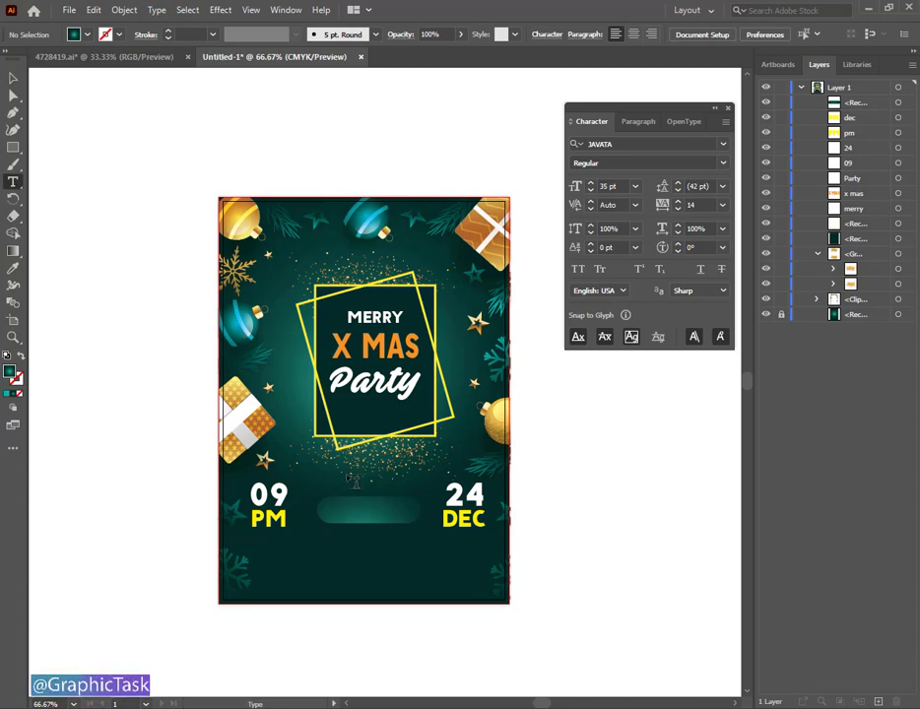
pyautogui.click(354, 480)
pyautogui.write('LIVE')
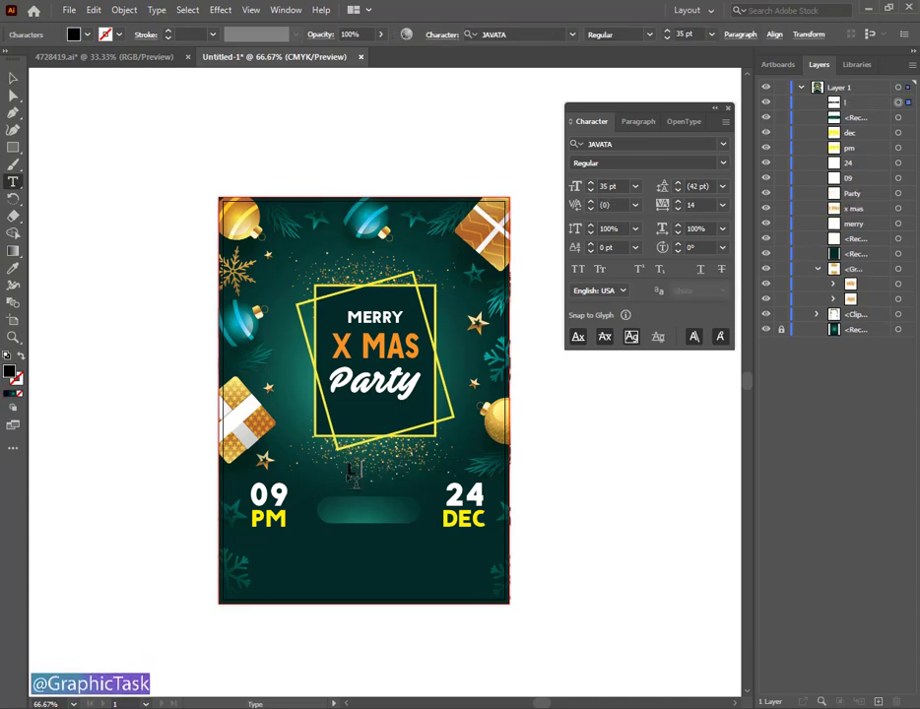
pyautogui.write(' M')
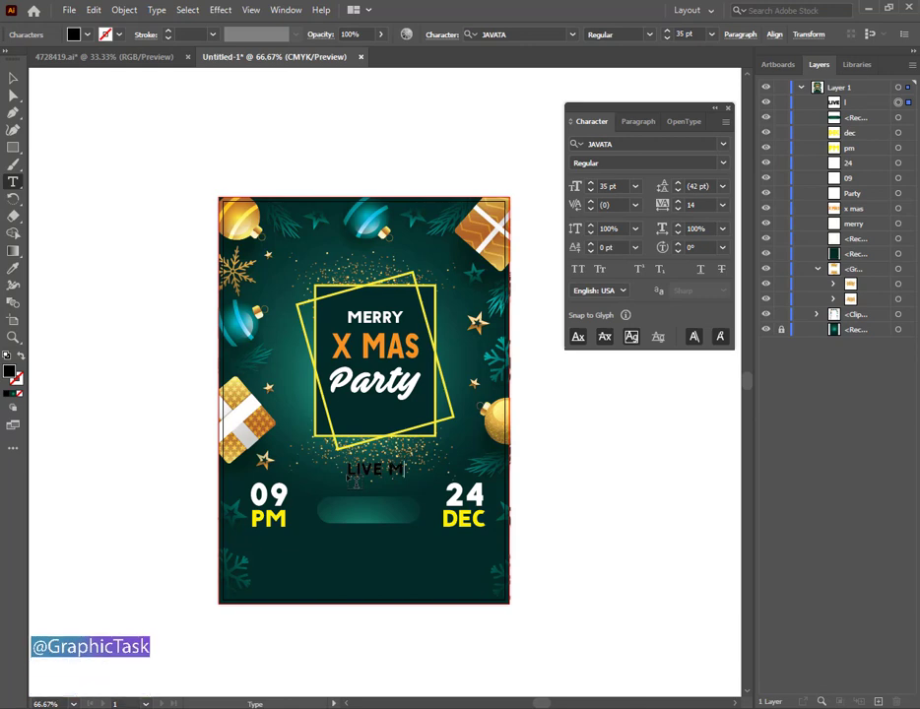
pyautogui.write('UCI')
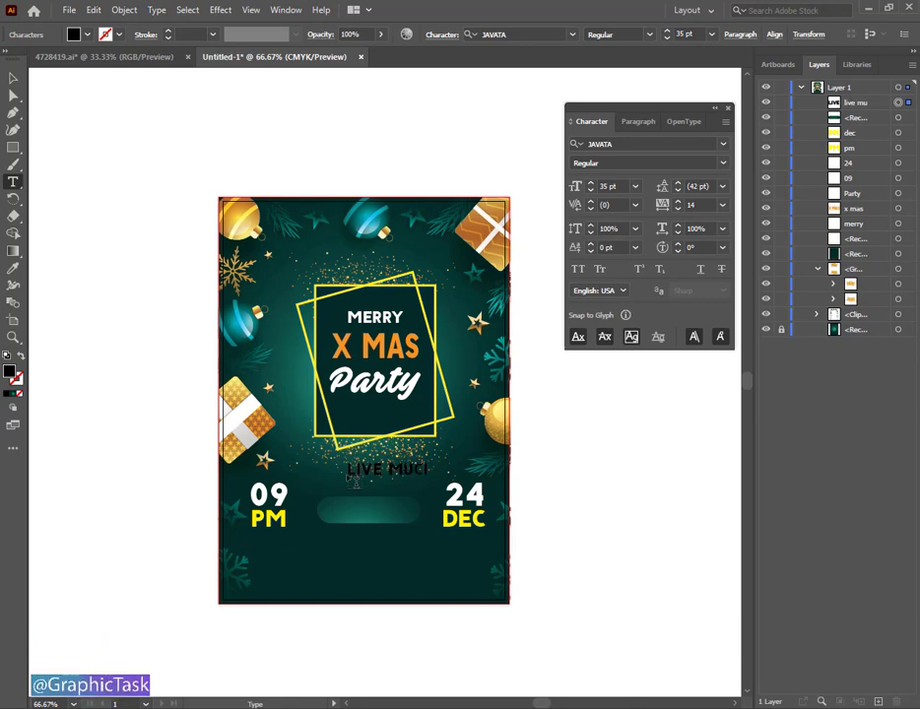
pyautogui.write('SIC')
pyautogui.click(12, 78)
pyautogui.click(374, 471)
pyautogui.moveTo(374, 477); pyautogui.dragTo(353, 512)
pyautogui.click(13, 268)
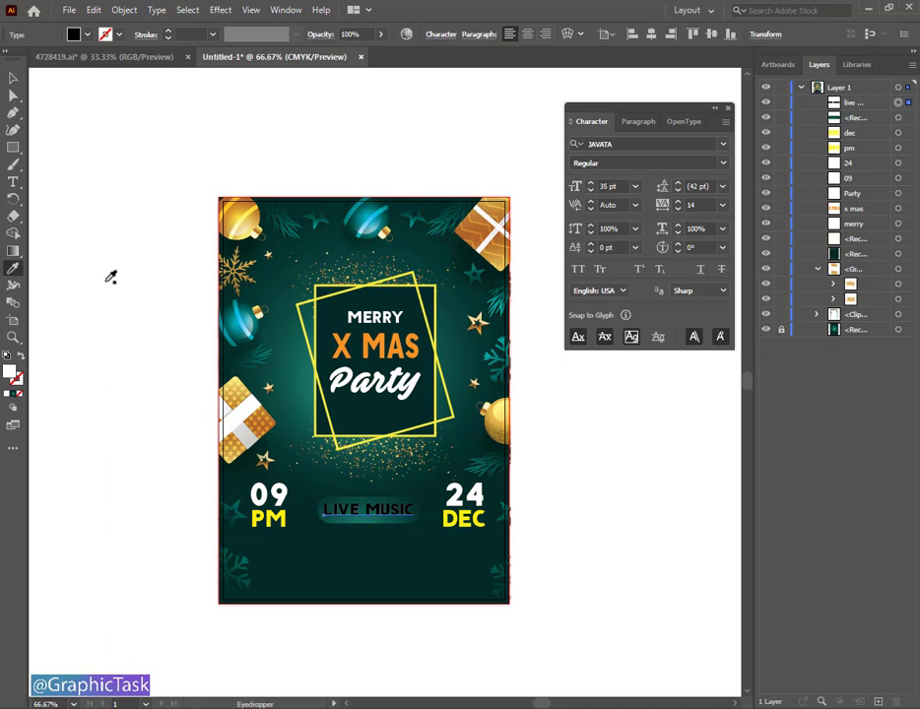
pyautogui.click(268, 496)
pyautogui.press('v')
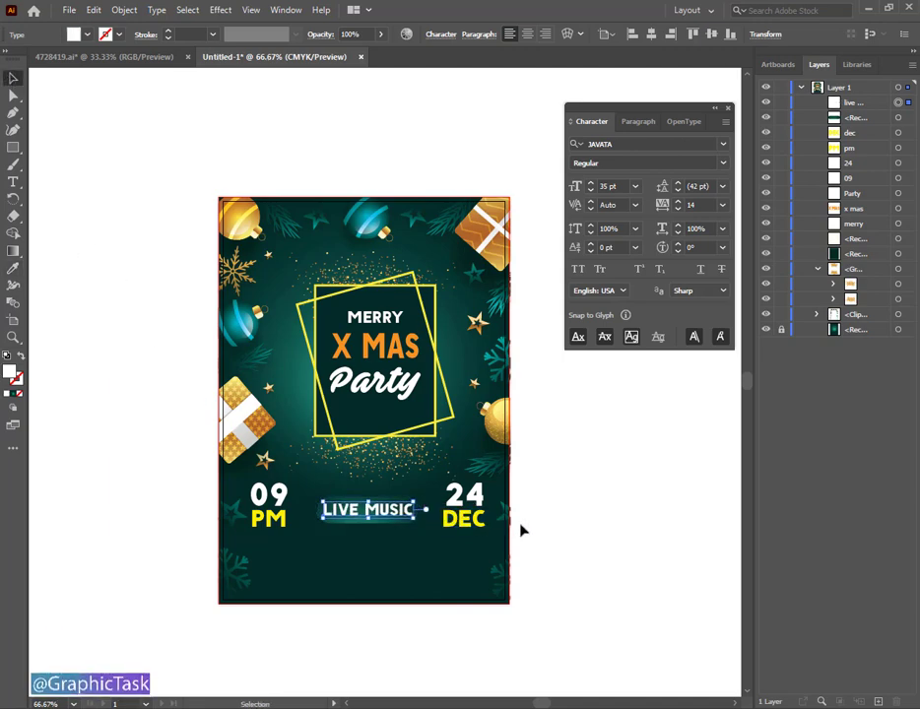
pyautogui.click(596, 511)
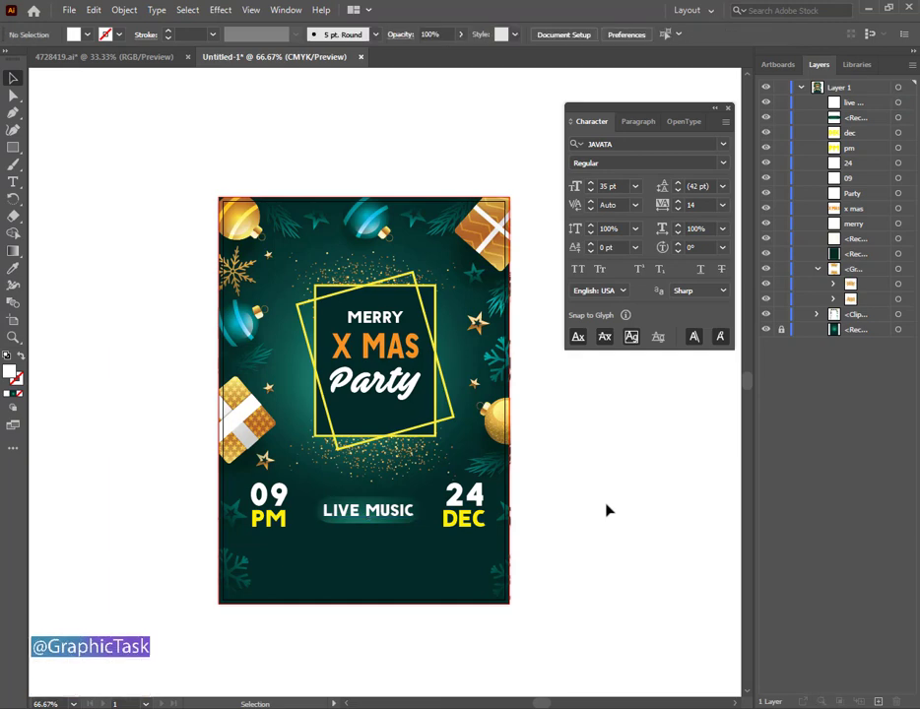
pyautogui.click(12, 183)
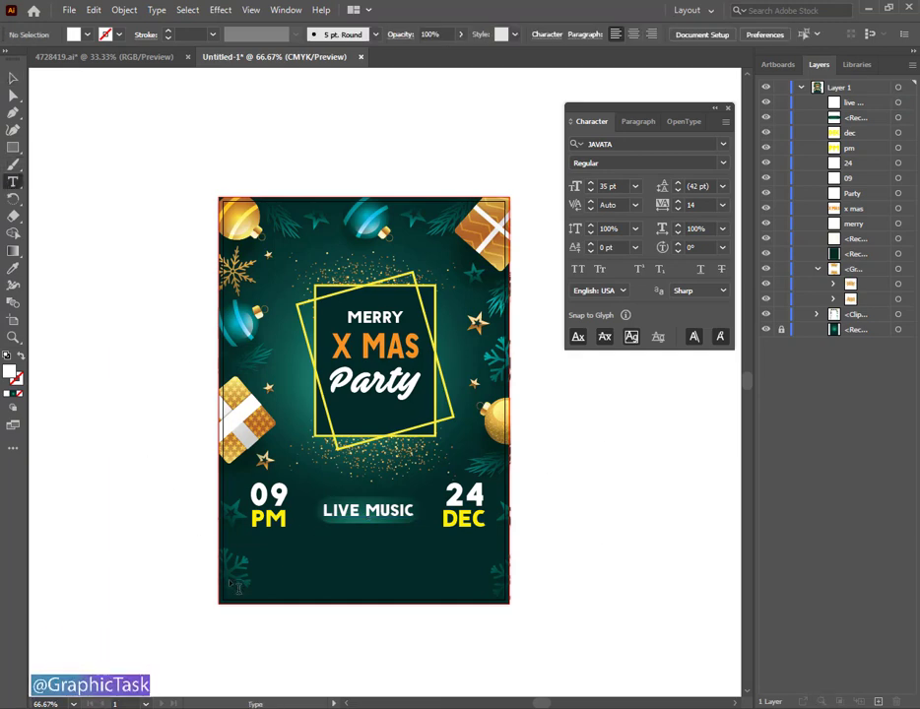
# - Type the 'DJ NAME | DJ NAME | DJ NAME' line below LIVE MUSIC
pyautogui.click(272, 551)
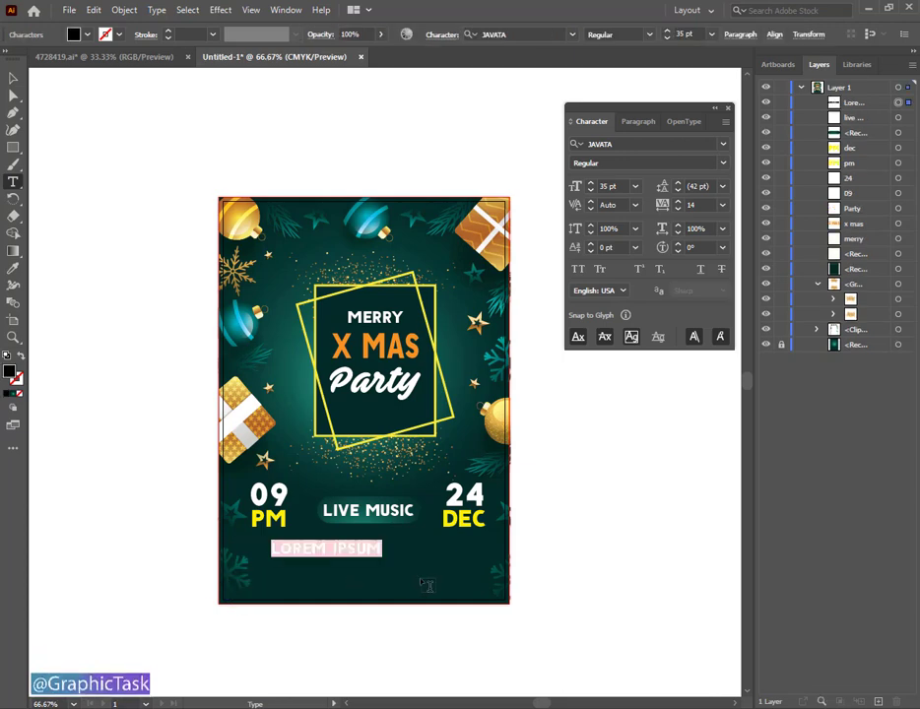
pyautogui.write('DJ ')
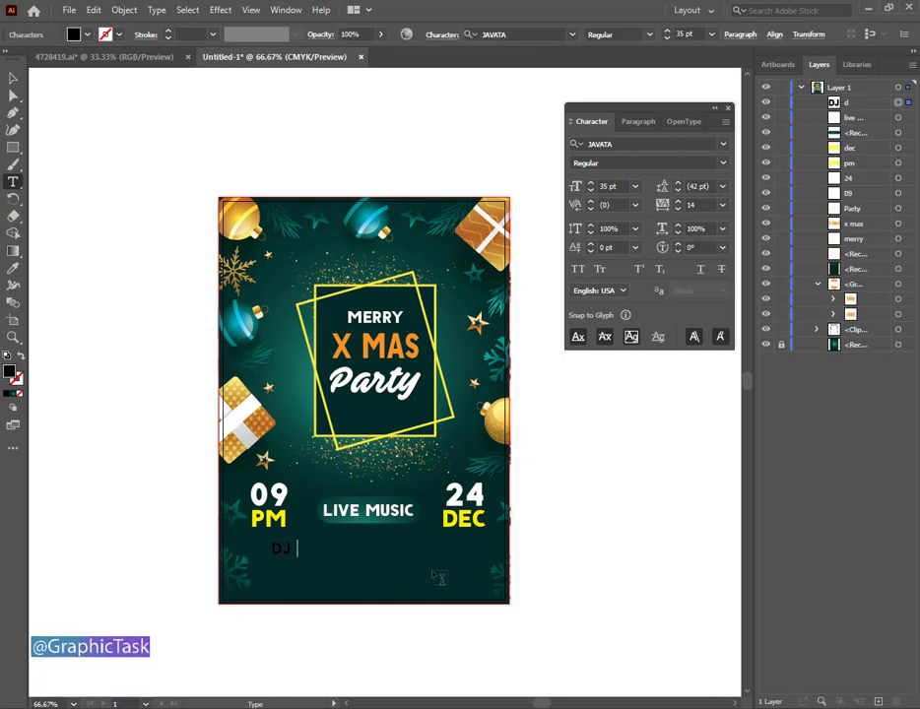
pyautogui.write('NAME')
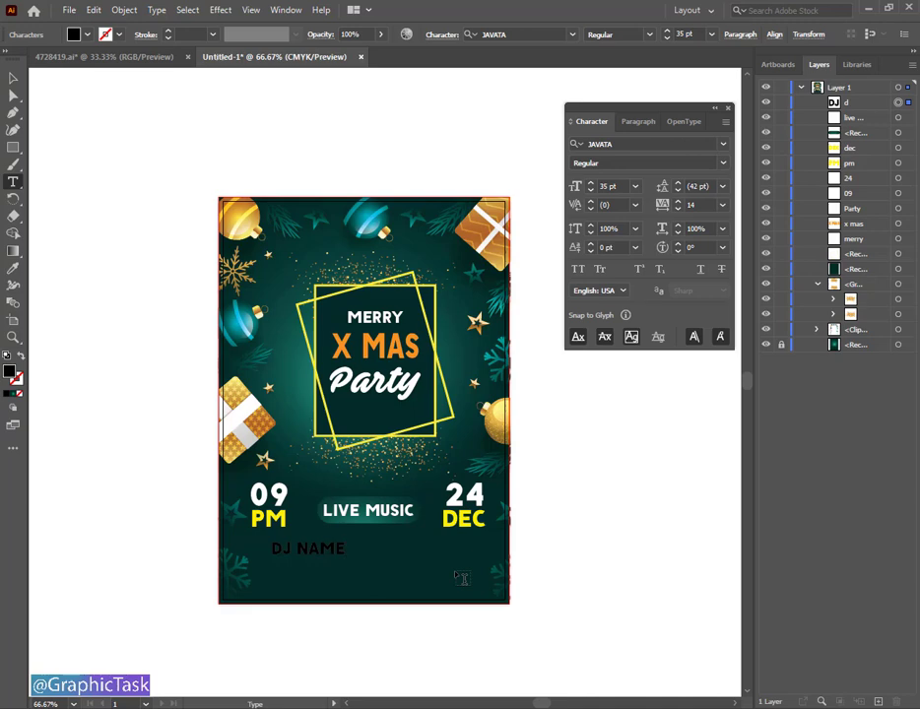
pyautogui.write(' L')
pyautogui.press('BackSpace')
pyautogui.write('|')
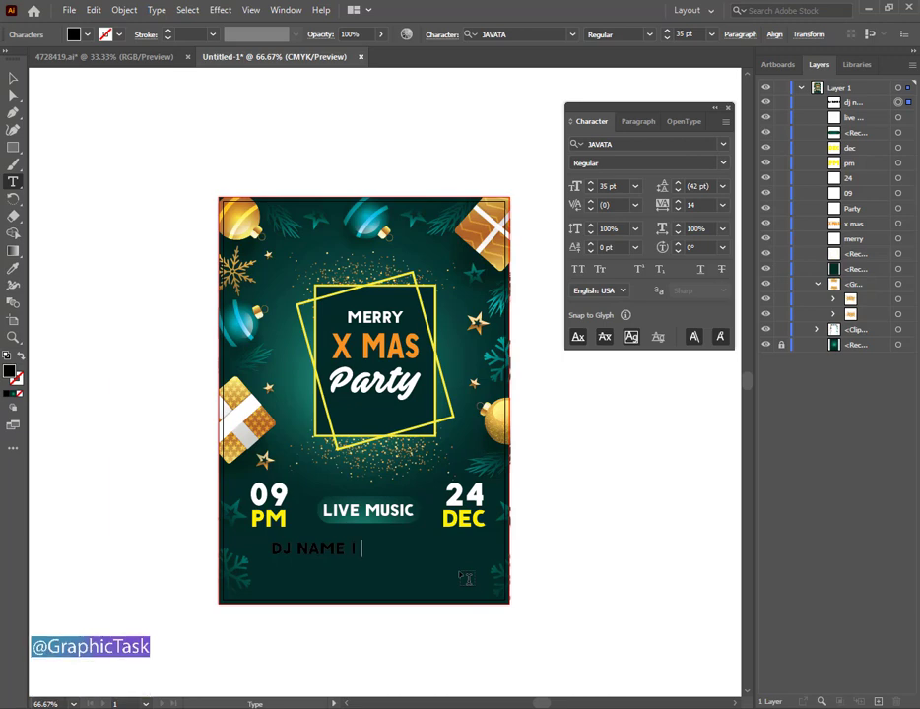
pyautogui.write(' DJ NA')
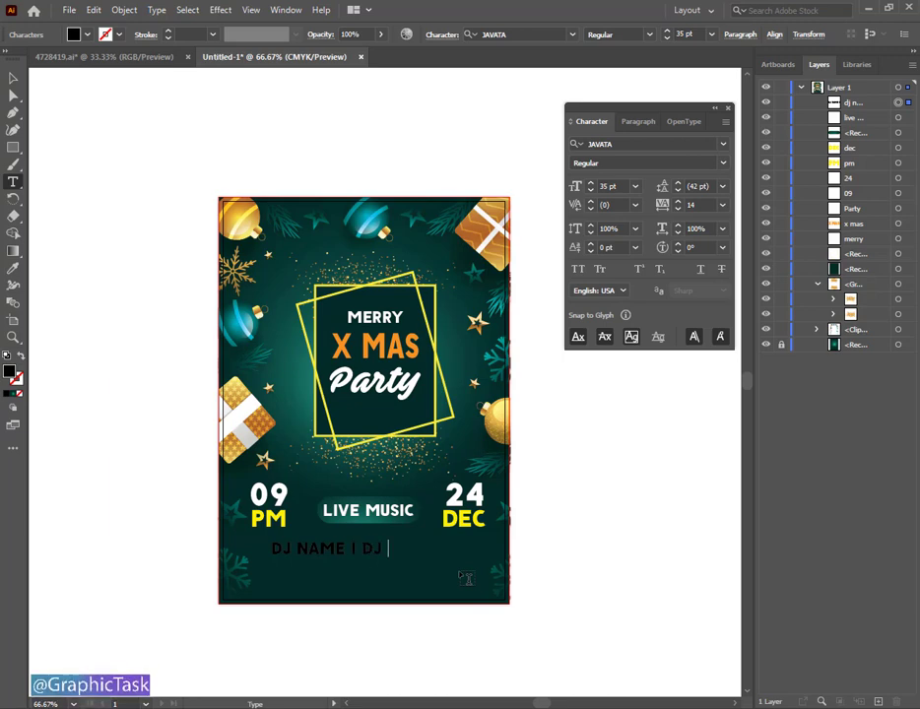
pyautogui.write('ME | ')
pyautogui.write('DJ NAME')
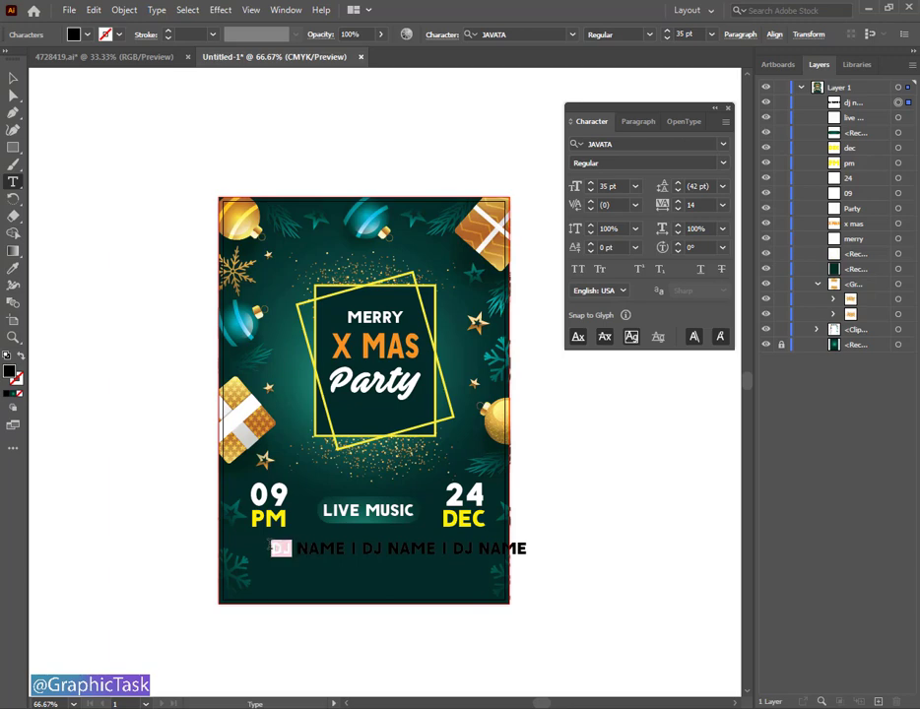
# - Colour each of the three 'DJ' words cyan-blue
pyautogui.click(87, 35)
pyautogui.click(80, 60)
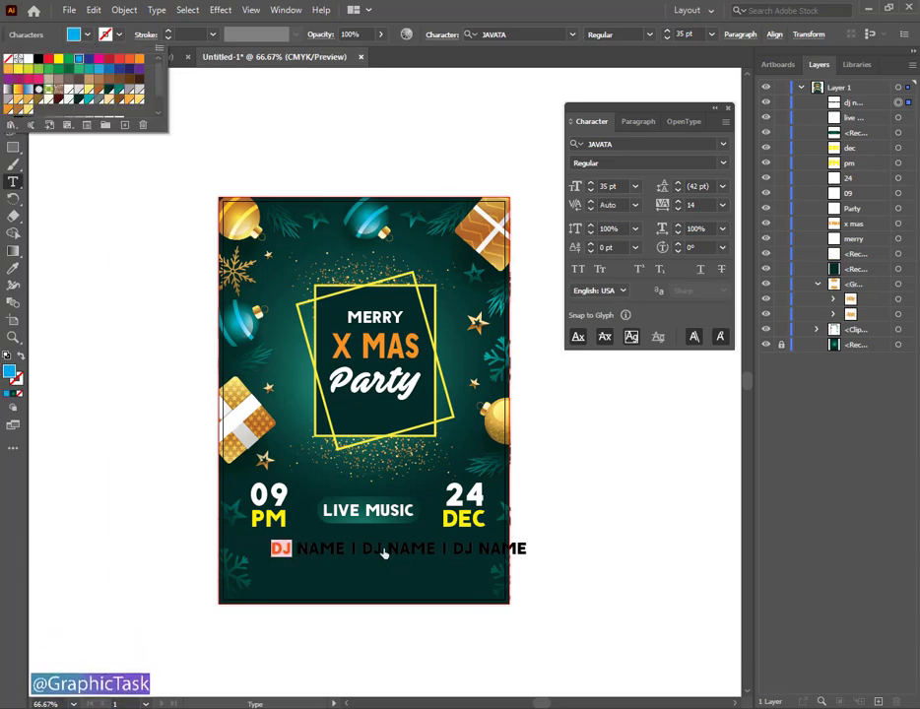
pyautogui.moveTo(362, 548); pyautogui.dragTo(375, 548)
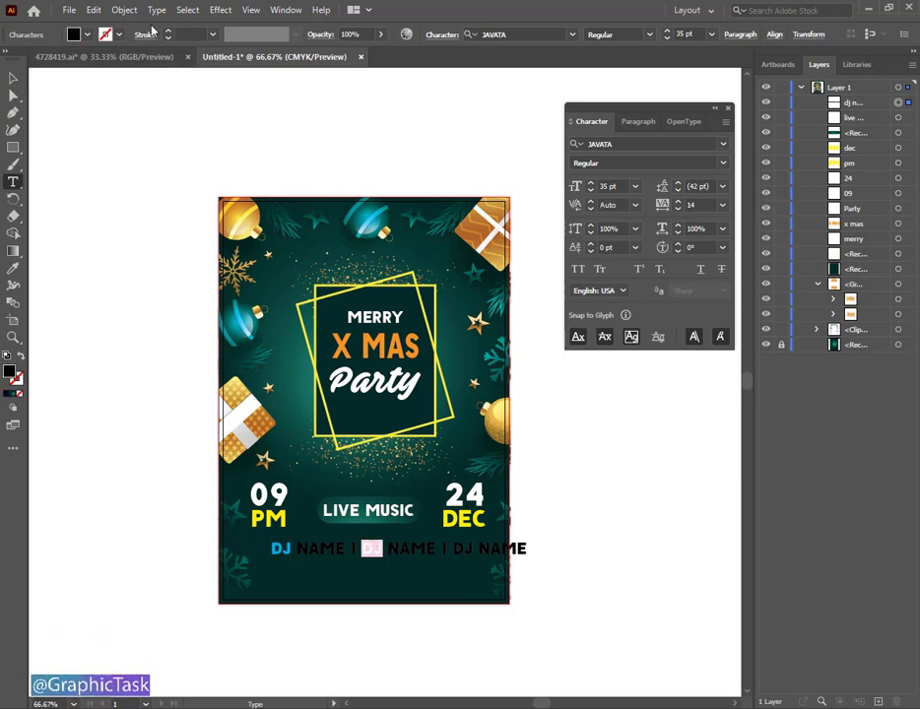
pyautogui.click(87, 35)
pyautogui.click(79, 60)
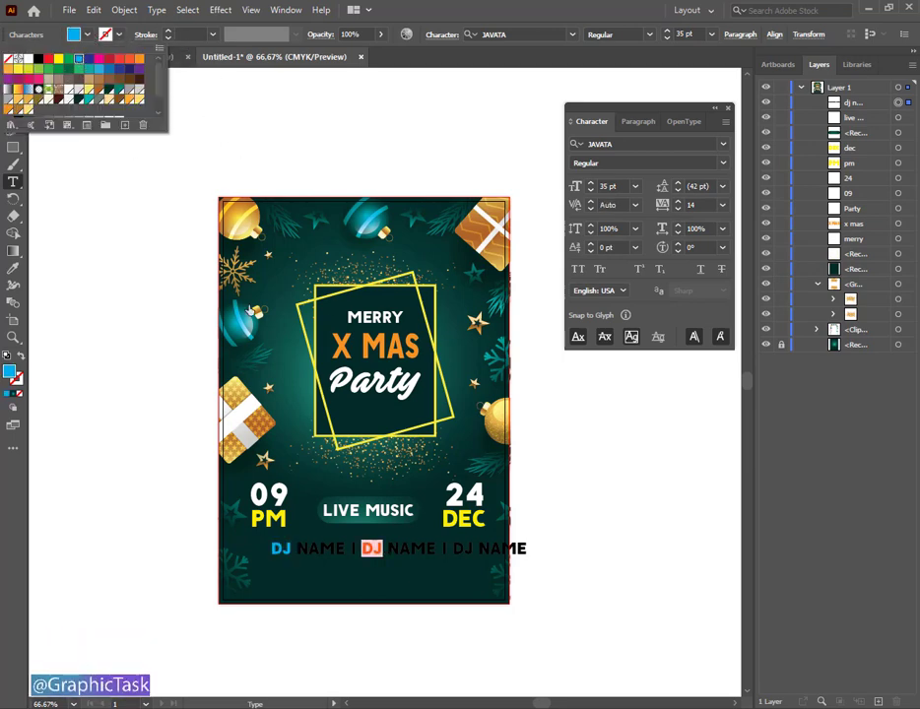
pyautogui.click(466, 555)
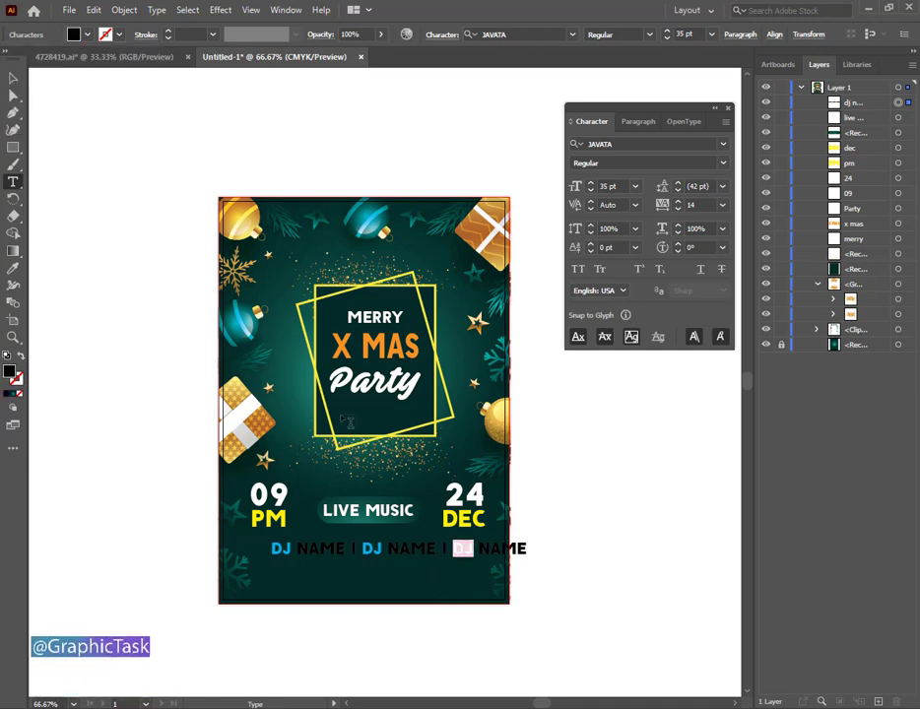
pyautogui.click(87, 35)
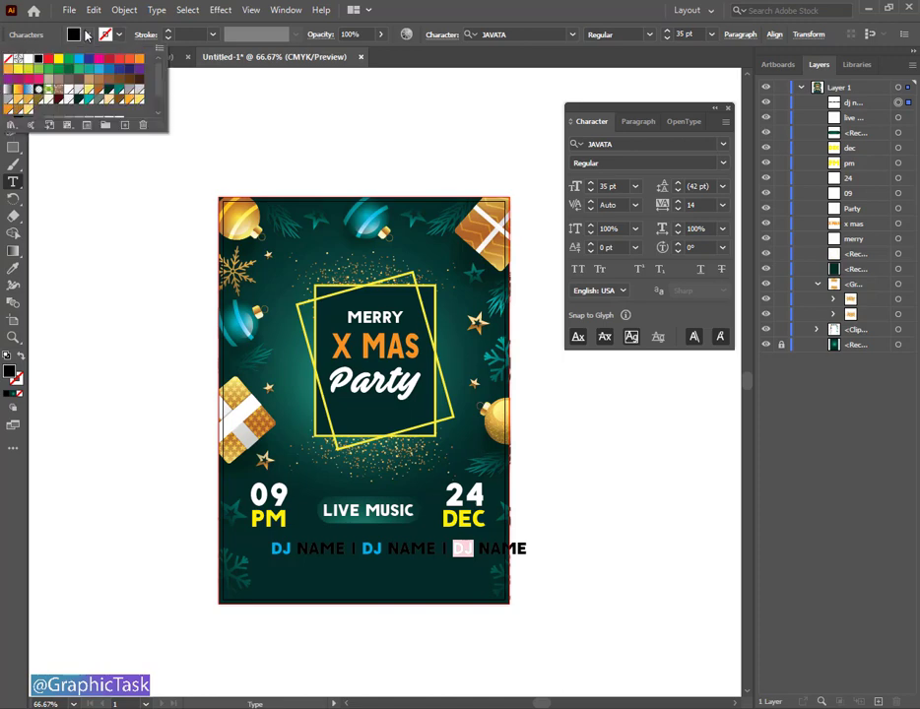
pyautogui.click(86, 60)
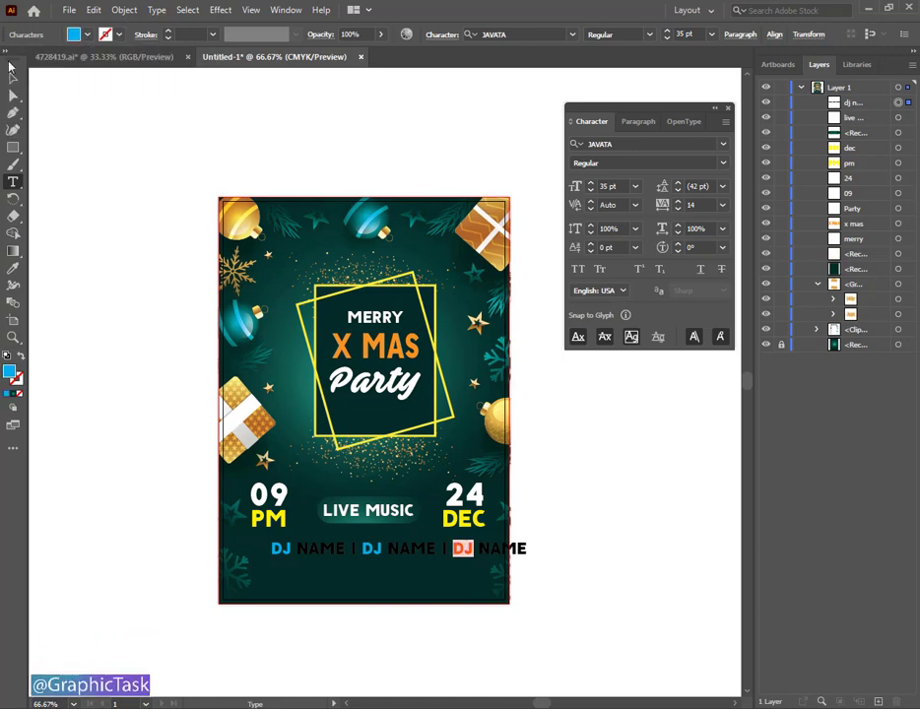
# - Shift the DJ NAME line left and shrink it slightly to centre it under the date row
pyautogui.click(13, 79)
pyautogui.click(399, 549)
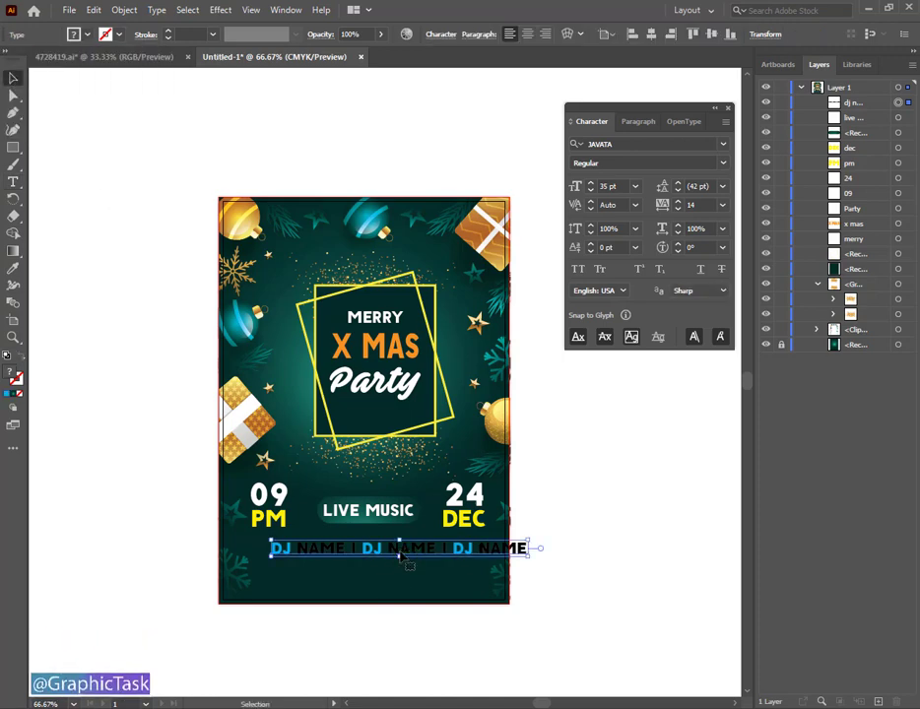
pyautogui.moveTo(382, 555); pyautogui.dragTo(373, 555)
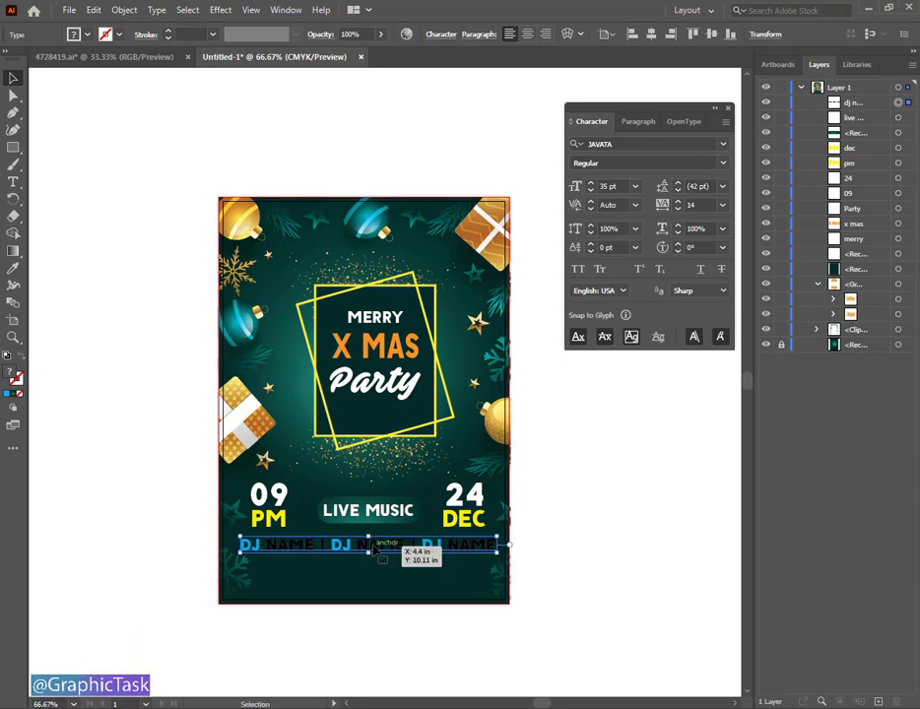
pyautogui.moveTo(373, 555); pyautogui.dragTo(373, 555)
pyautogui.moveTo(495, 553); pyautogui.dragTo(494, 554)
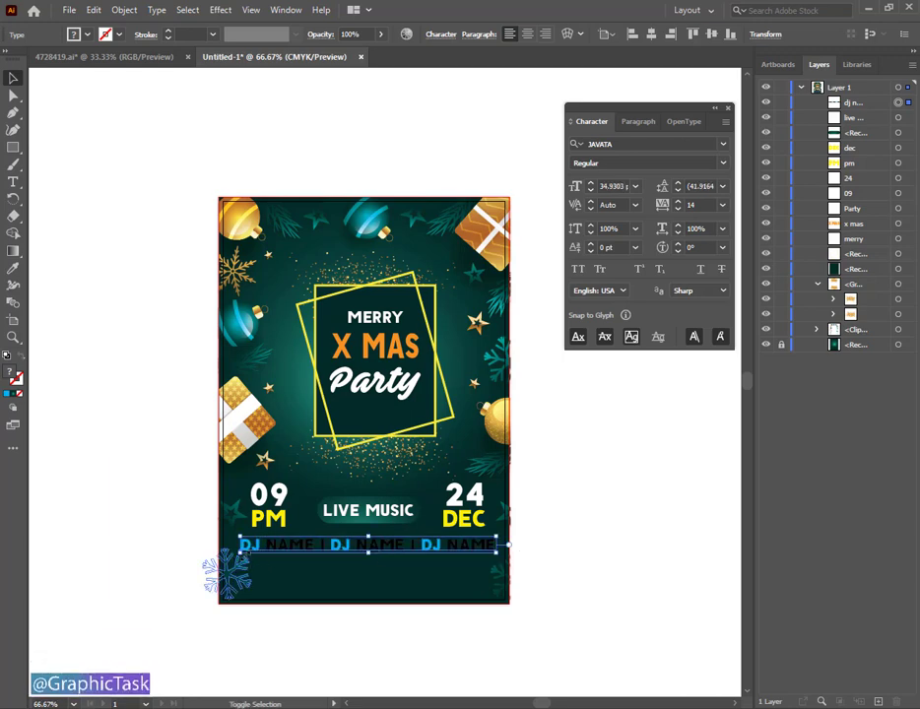
pyautogui.moveTo(267, 545); pyautogui.dragTo(269, 545)
pyautogui.click(428, 587)
pyautogui.hotkey('ctrl', 'z')
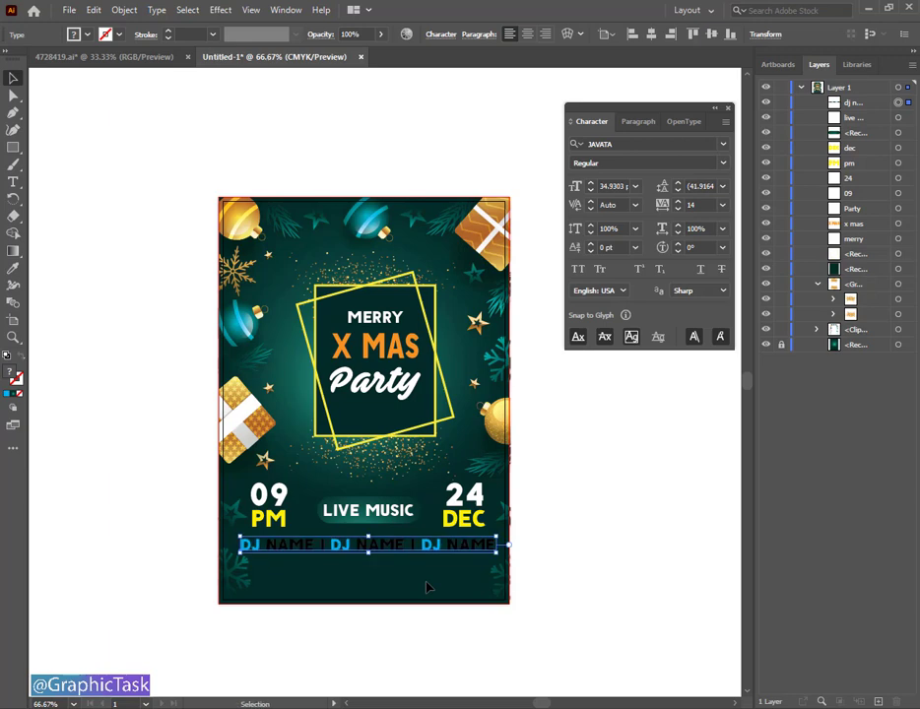
pyautogui.click(643, 621)
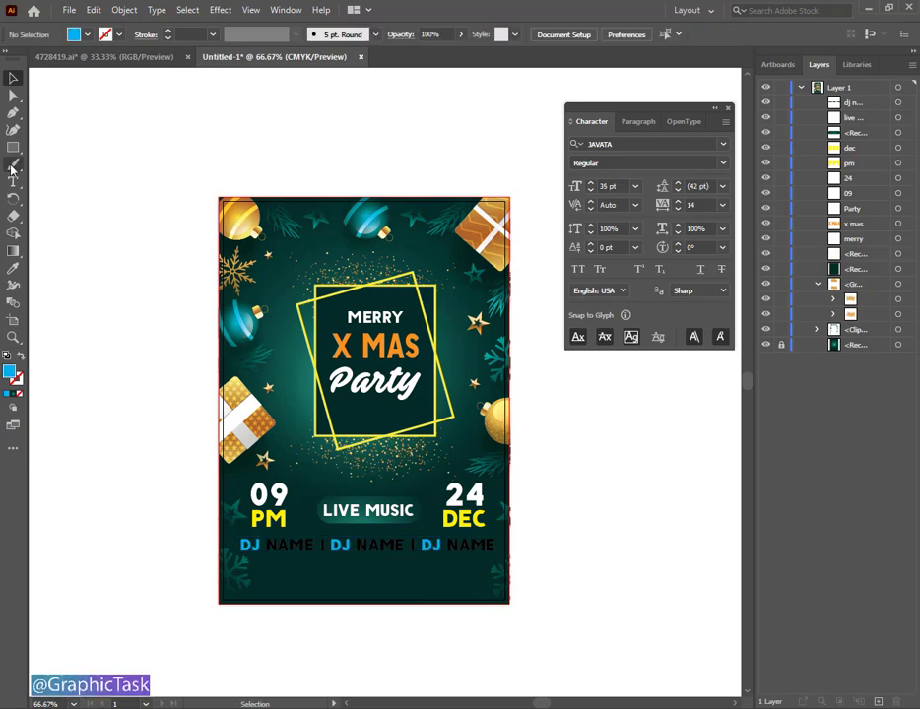
# - Make the first and second NAME words white by sampling the white text
pyautogui.click(13, 183)
pyautogui.moveTo(266, 545); pyautogui.dragTo(291, 545)
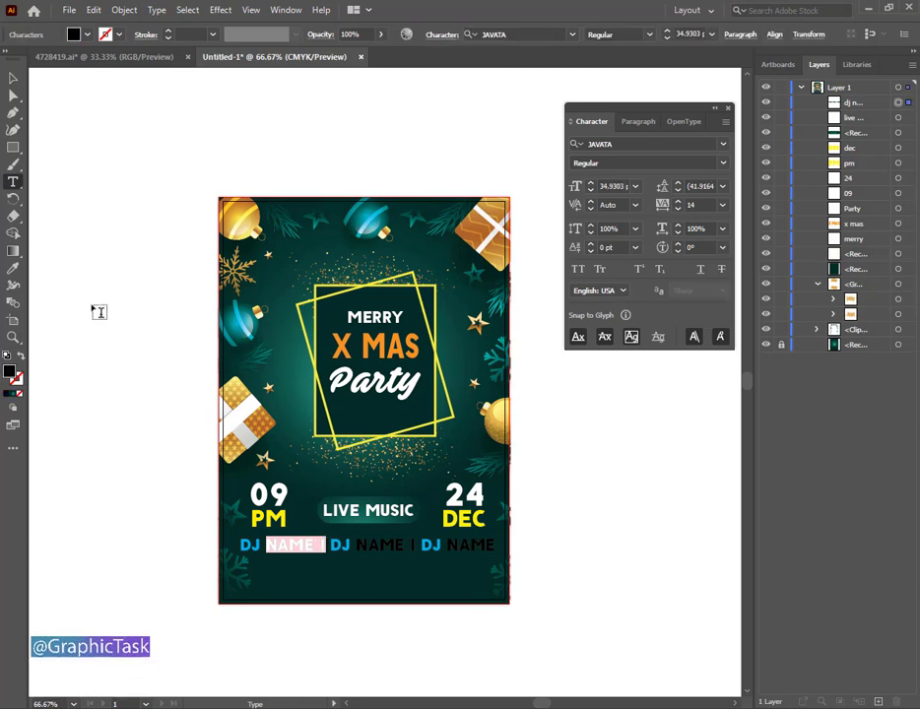
pyautogui.click(12, 267)
pyautogui.click(13, 79)
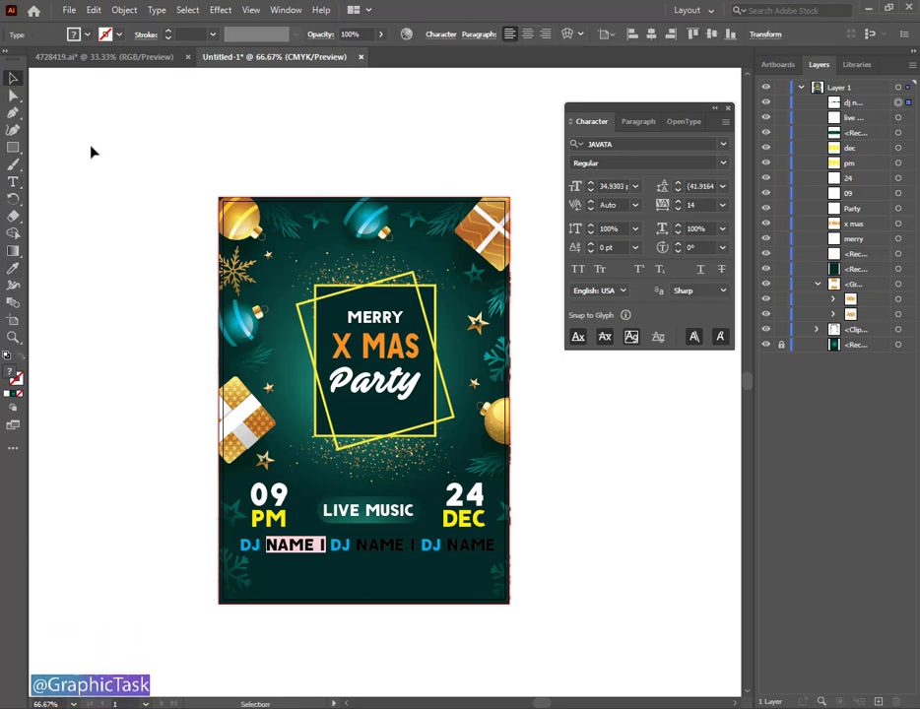
pyautogui.click(91, 150)
pyautogui.press('t')
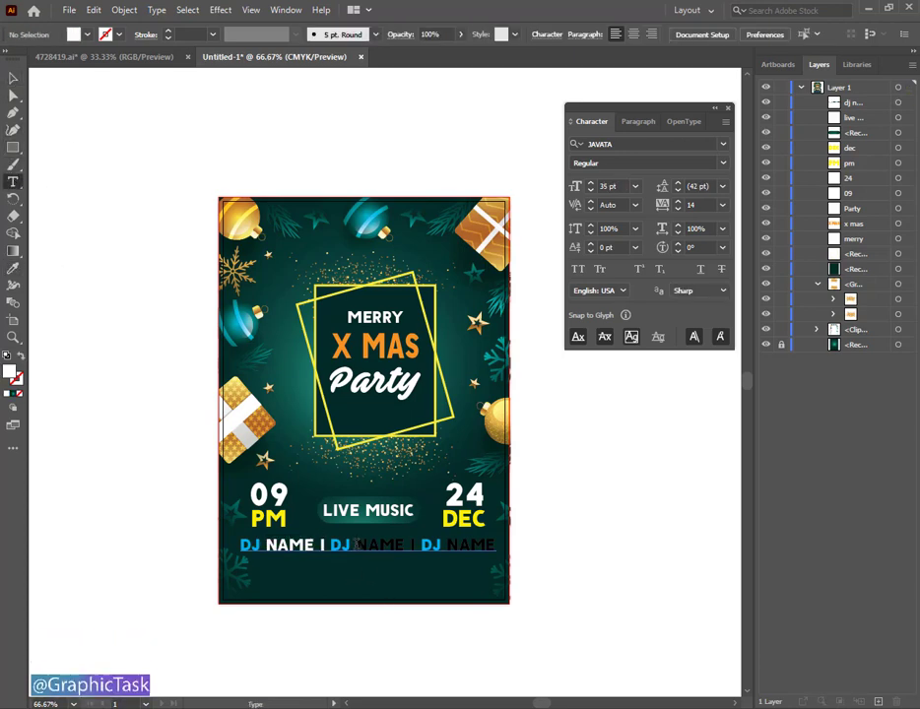
pyautogui.moveTo(357, 545); pyautogui.dragTo(395, 545)
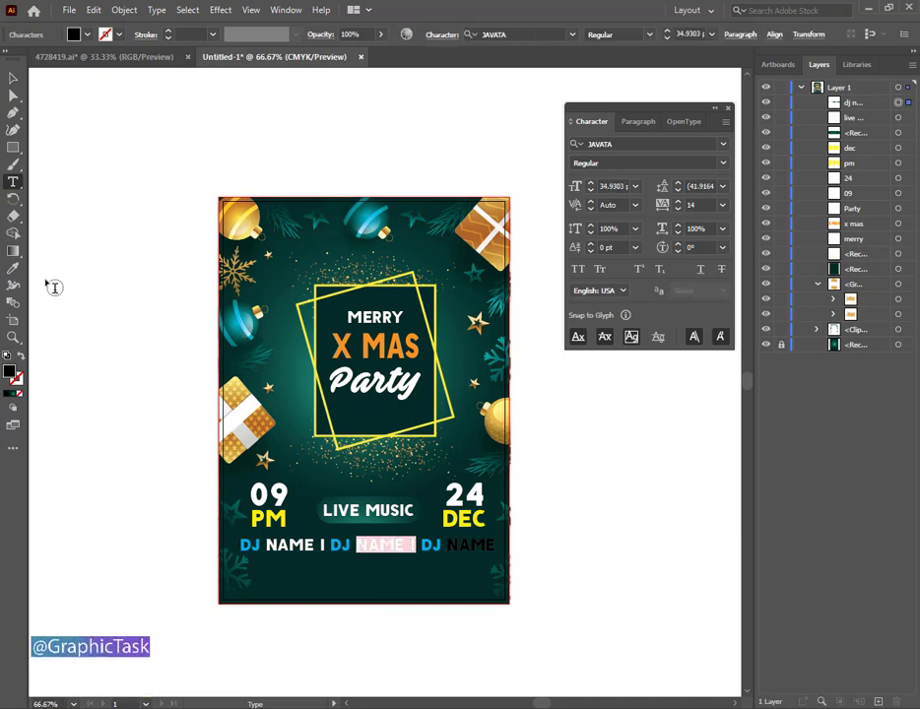
pyautogui.click(13, 268)
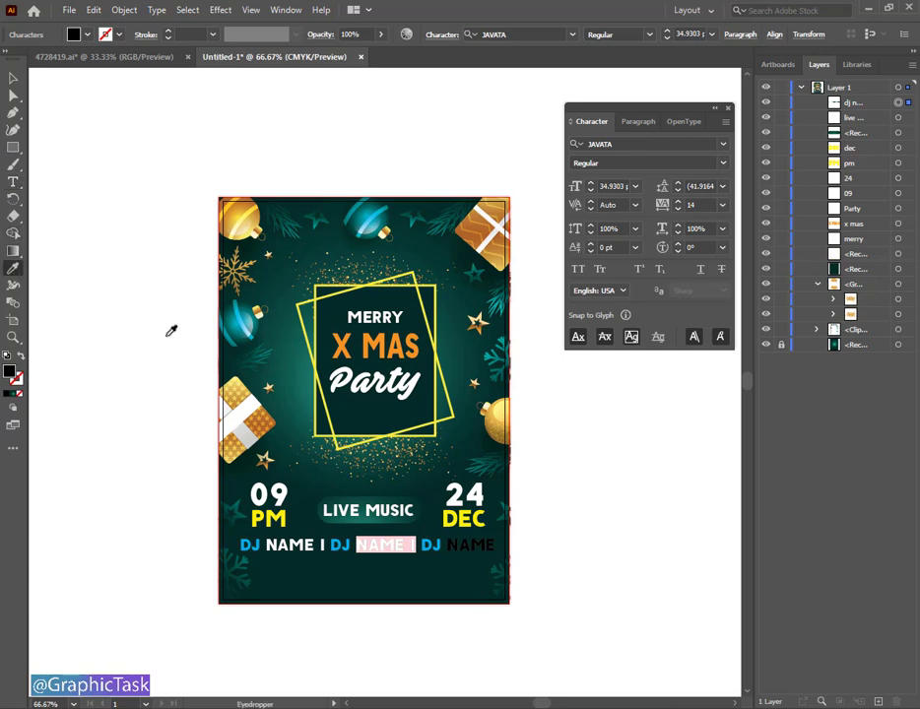
pyautogui.click(366, 509)
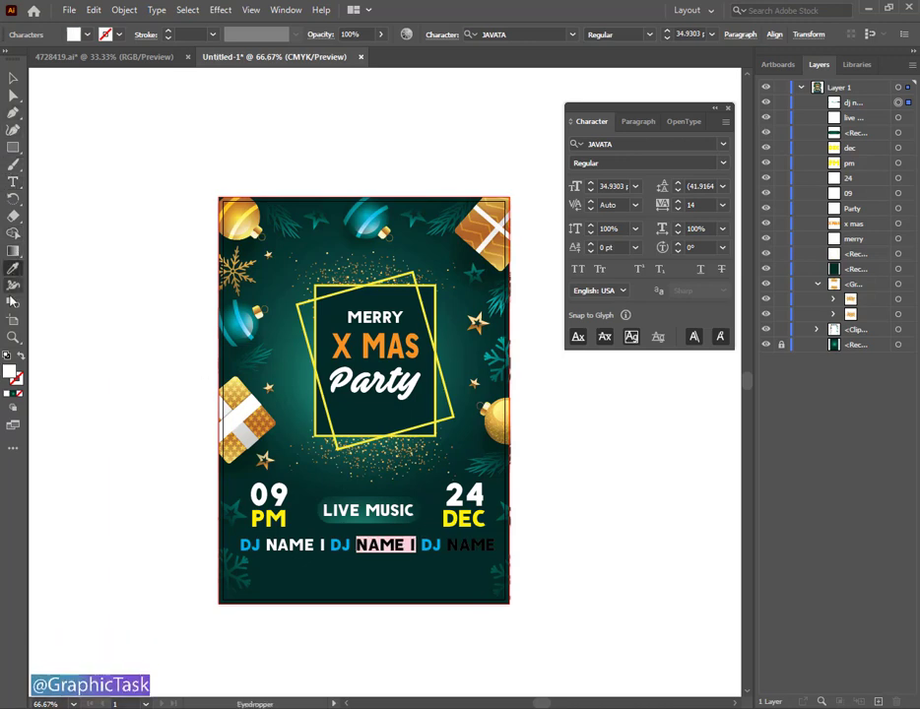
# - Make the last NAME in the DJ line white as well
pyautogui.click(12, 181)
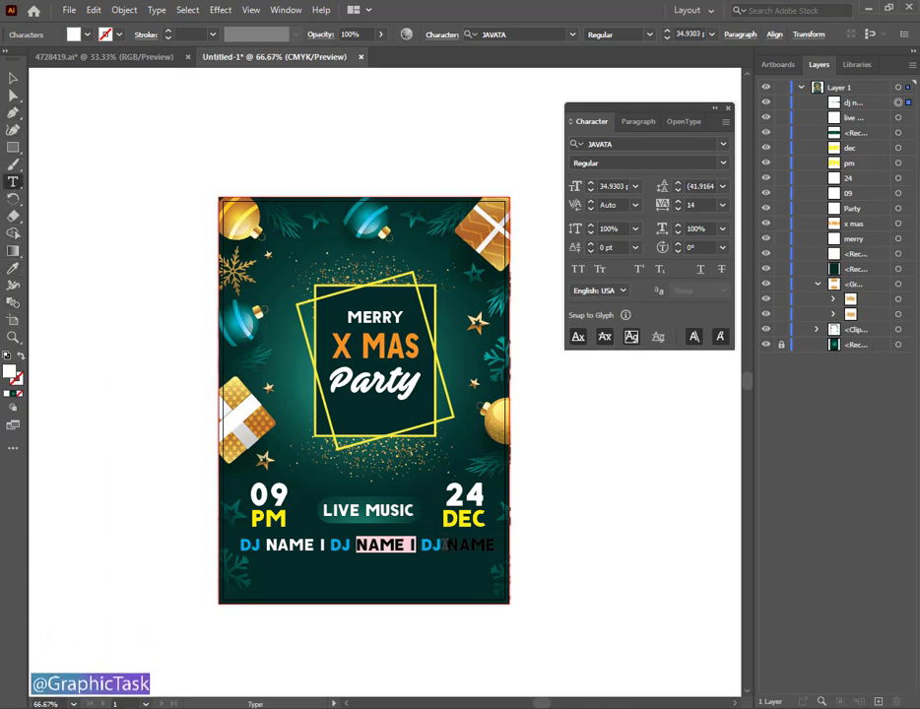
pyautogui.moveTo(449, 545); pyautogui.dragTo(485, 545)
pyautogui.click(13, 268)
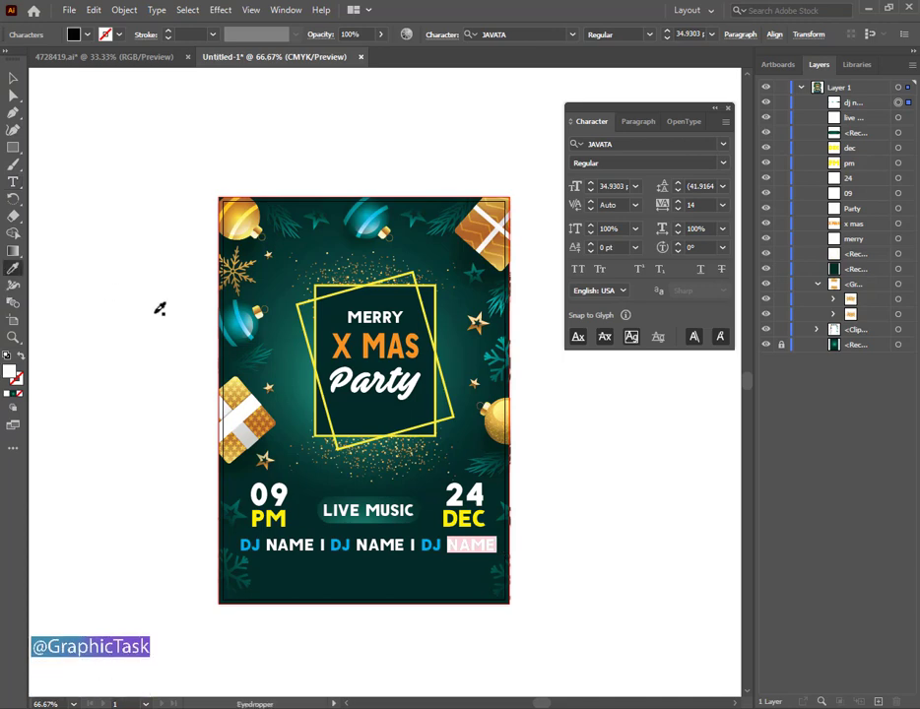
pyautogui.click(160, 307)
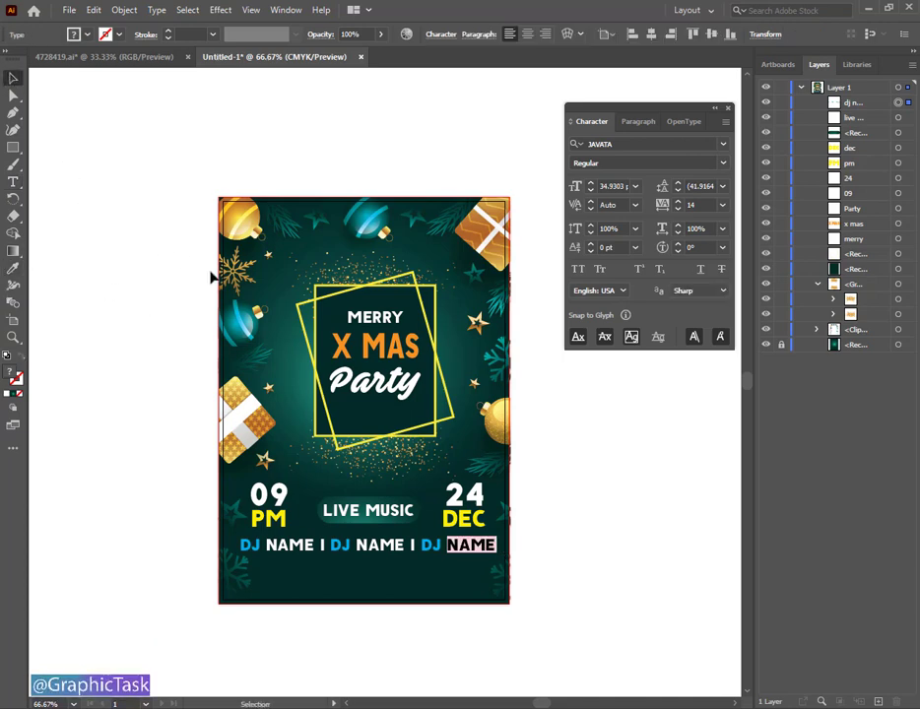
pyautogui.click(595, 436)
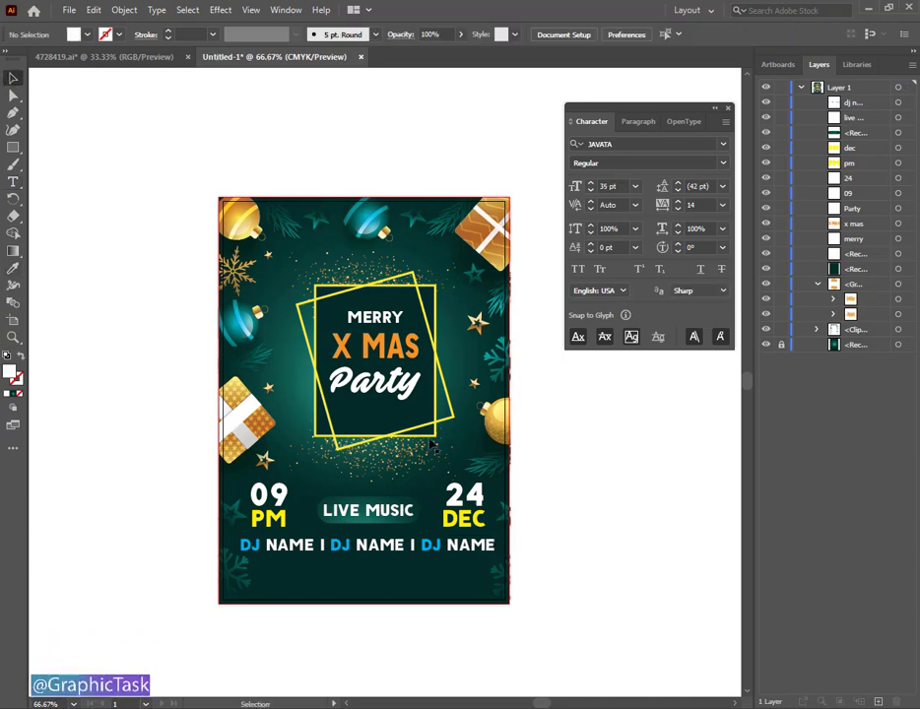
pyautogui.click(11, 182)
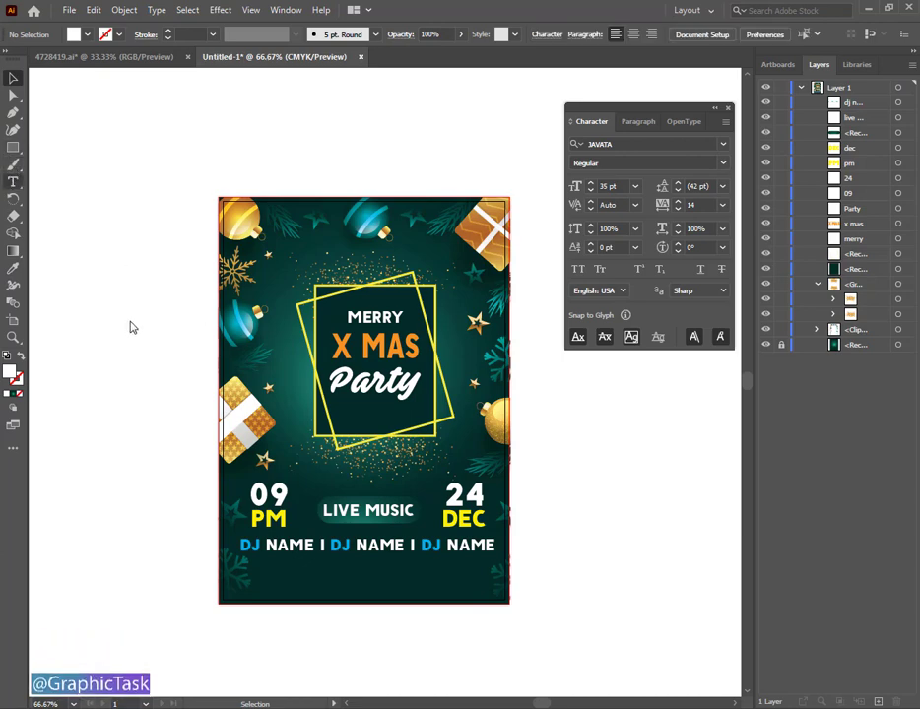
# - Add an area text box of placeholder text below the DJ names, reduced to 16 pt
pyautogui.moveTo(256, 566); pyautogui.dragTo(458, 596)
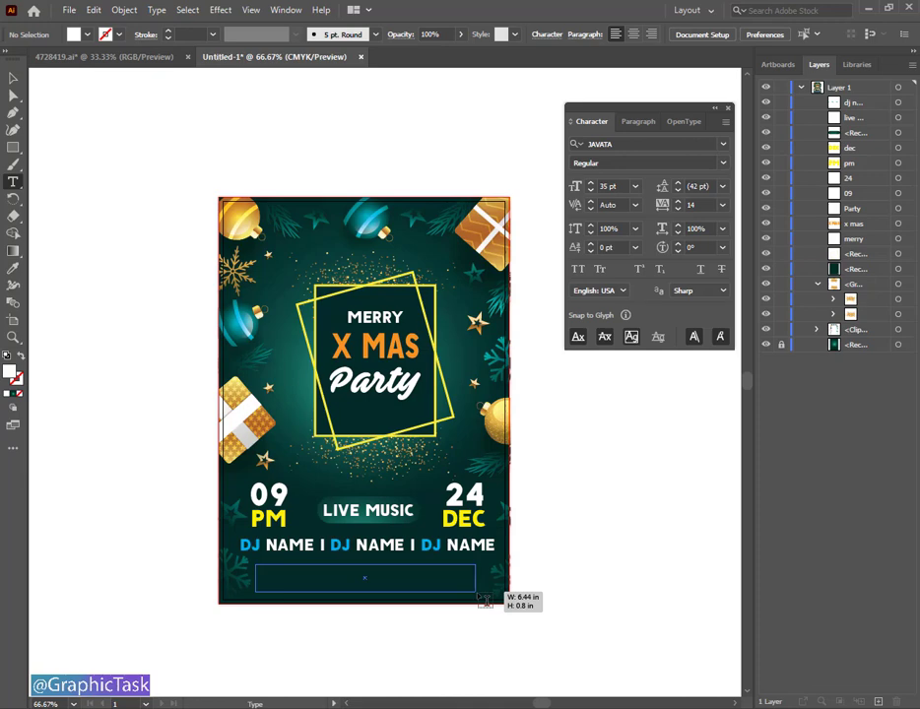
pyautogui.moveTo(480, 596); pyautogui.dragTo(480, 595)
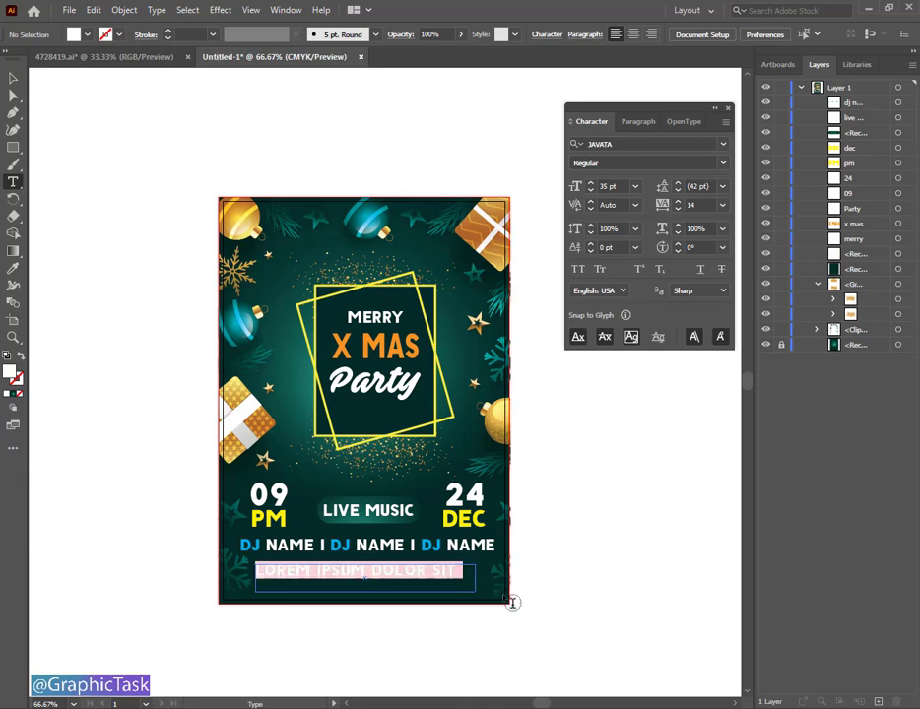
pyautogui.click(591, 191)
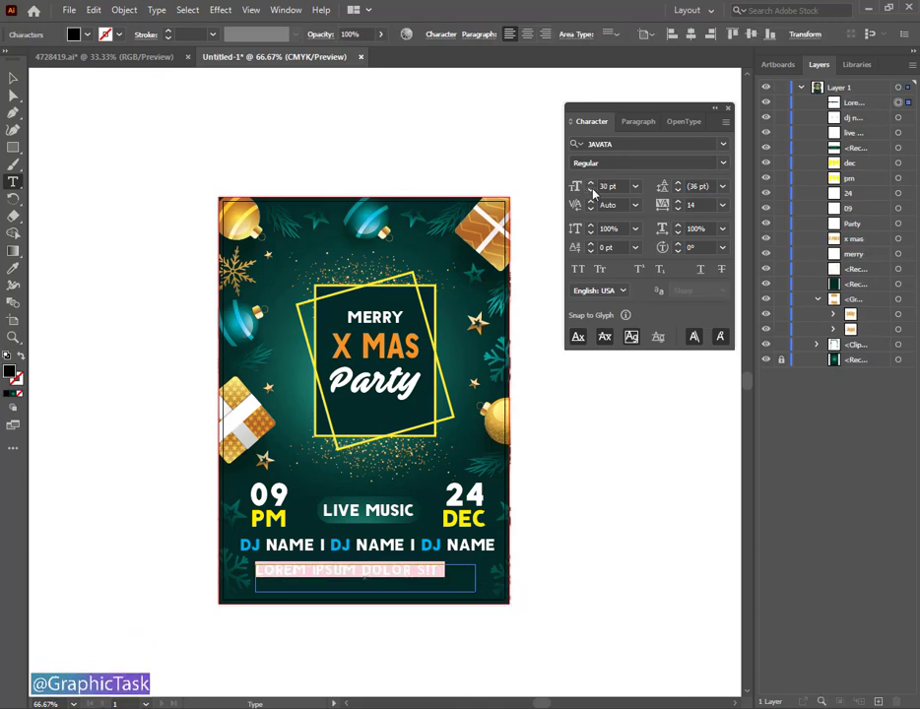
pyautogui.doubleClick(591, 191)
pyautogui.tripleClick(592, 192)
pyautogui.doubleClick(591, 191)
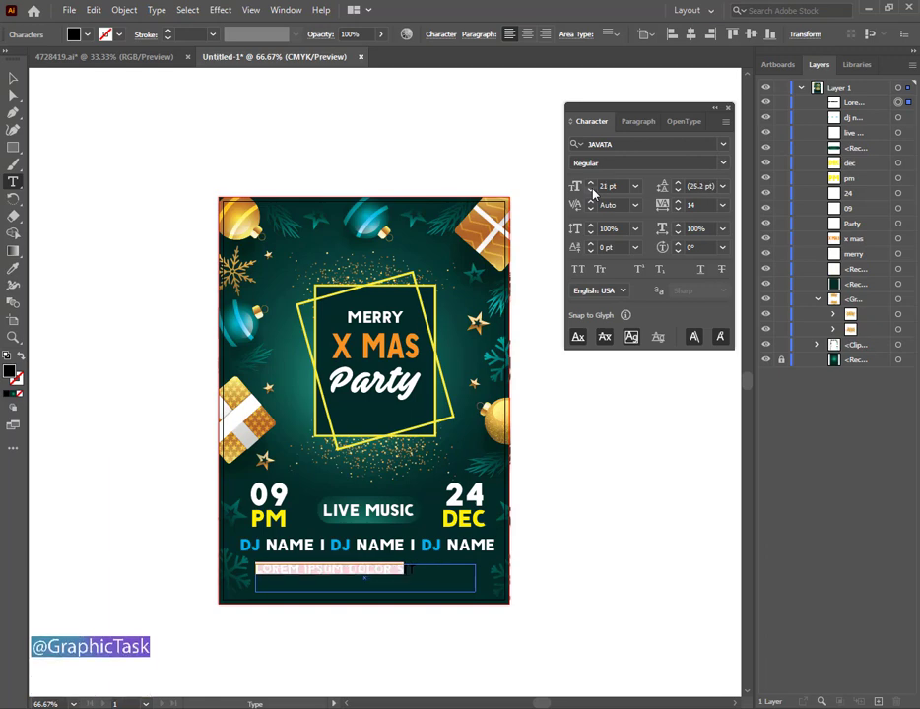
pyautogui.click(591, 192)
pyautogui.click(591, 191)
pyautogui.click(591, 192)
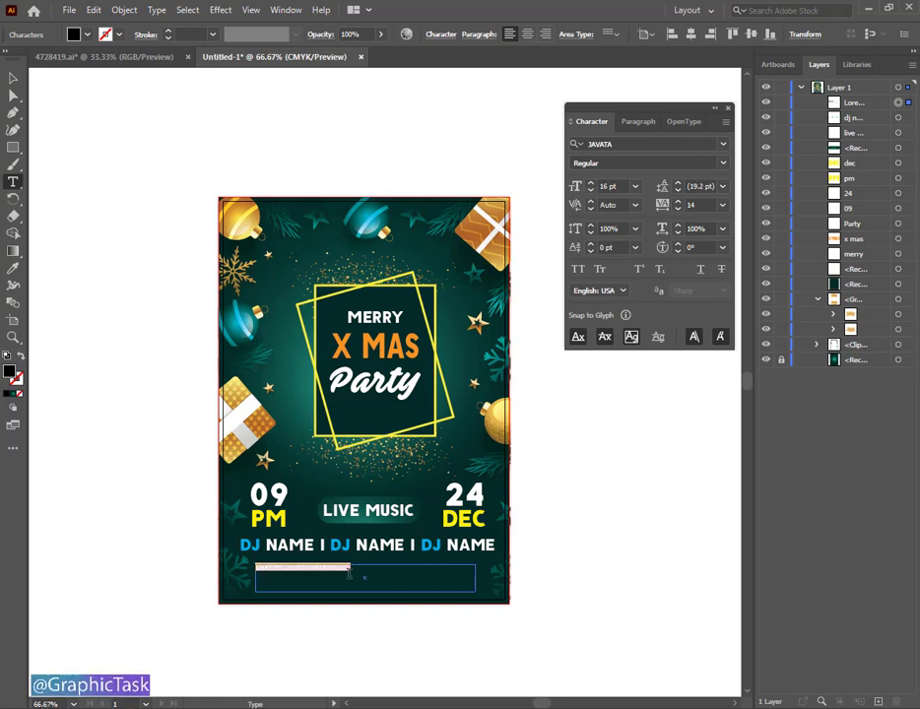
pyautogui.press('Escape')
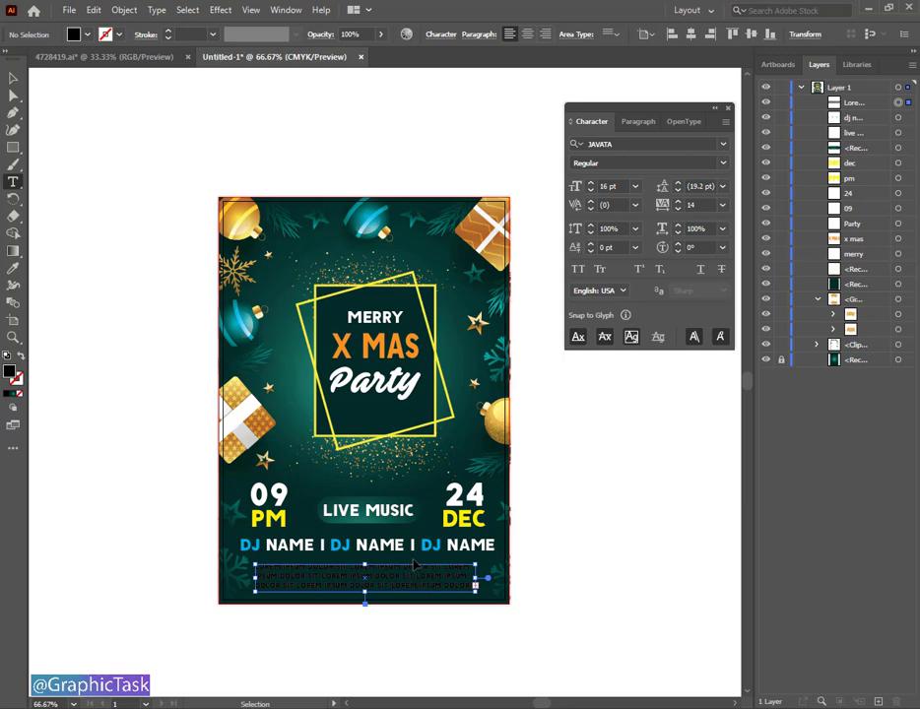
# - Set all the placeholder text to 12 pt
pyautogui.tripleClick(416, 566)
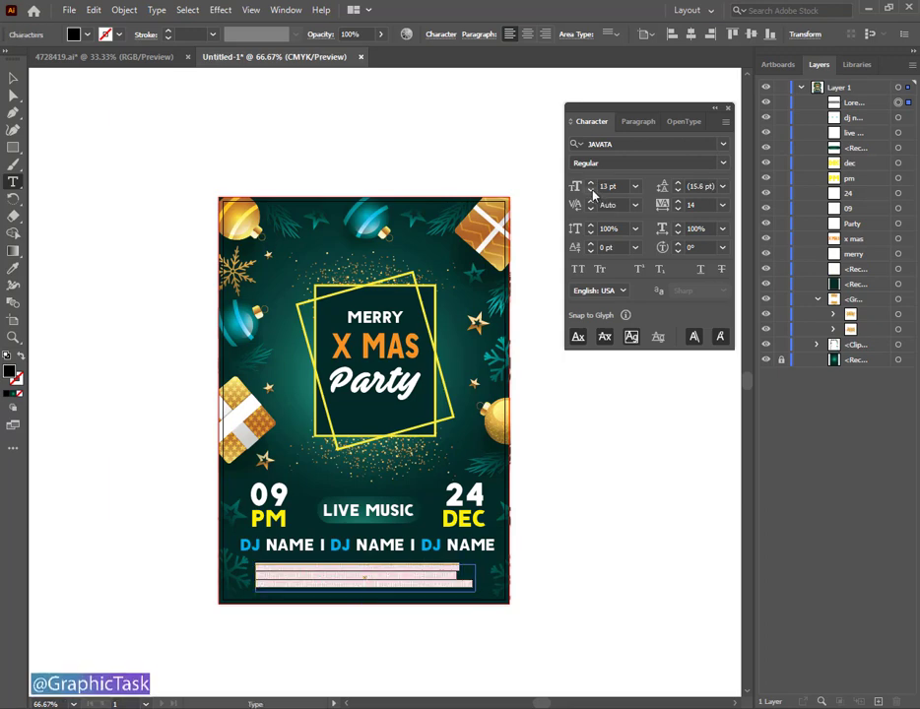
pyautogui.click(590, 190)
pyautogui.click(590, 190)
pyautogui.click(590, 190)
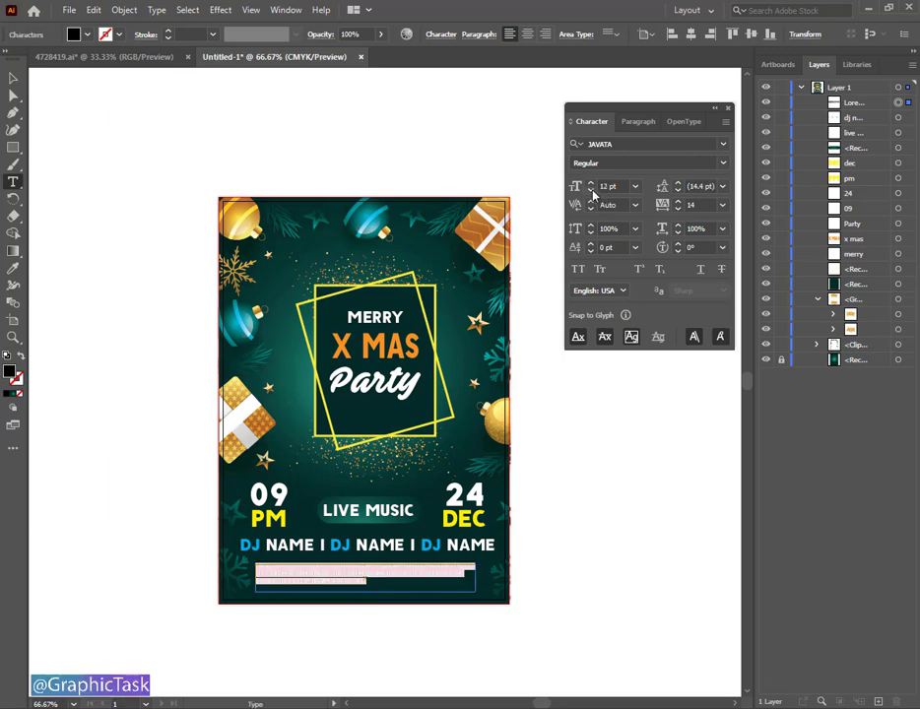
pyautogui.click(345, 584)
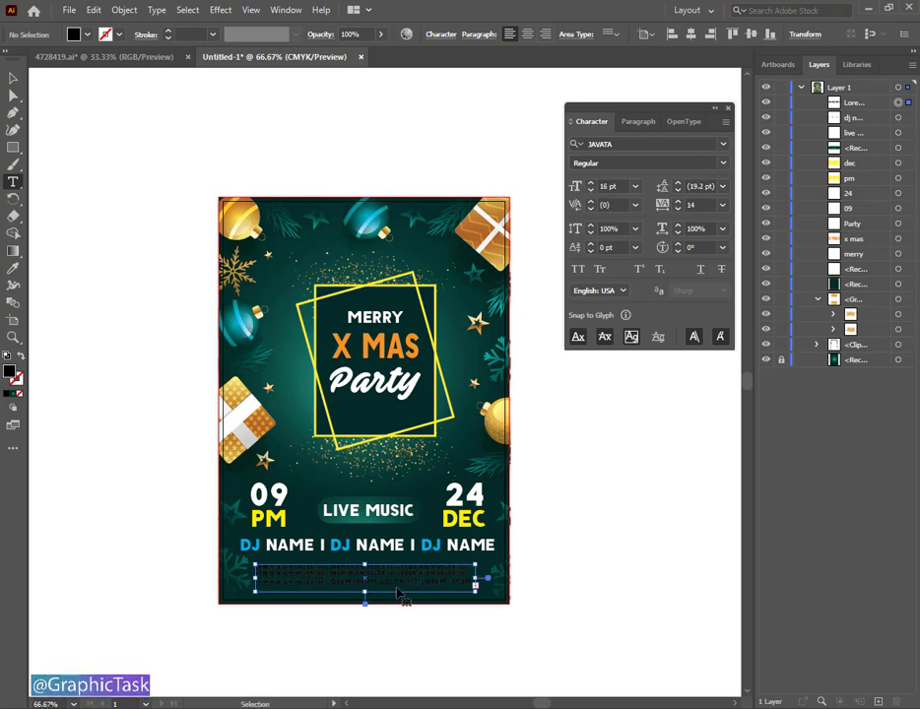
pyautogui.hotkey('ctrl', 'a')
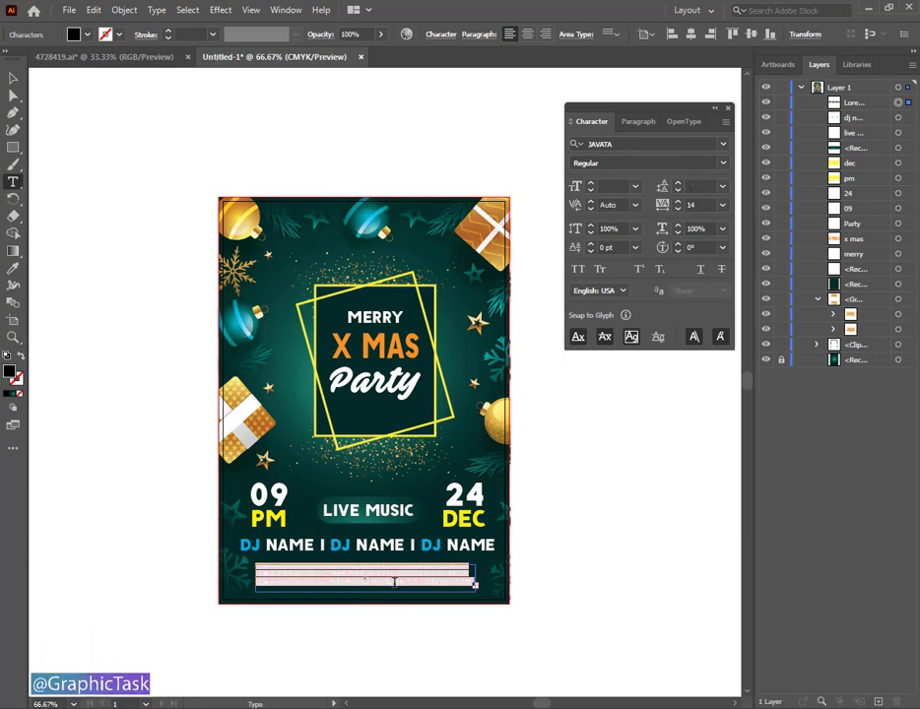
pyautogui.click(591, 191)
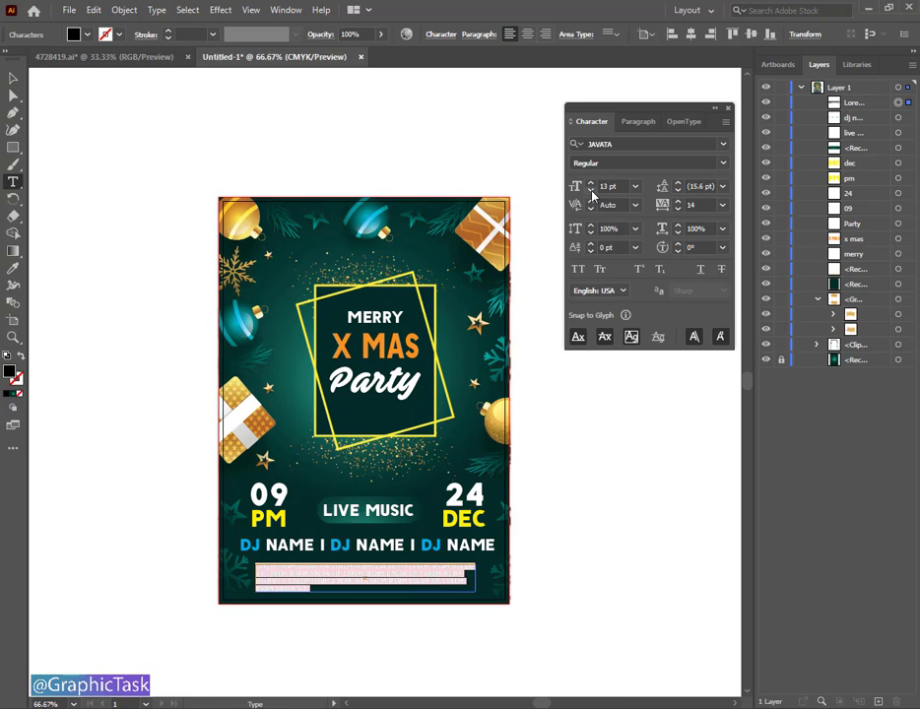
pyautogui.click(591, 192)
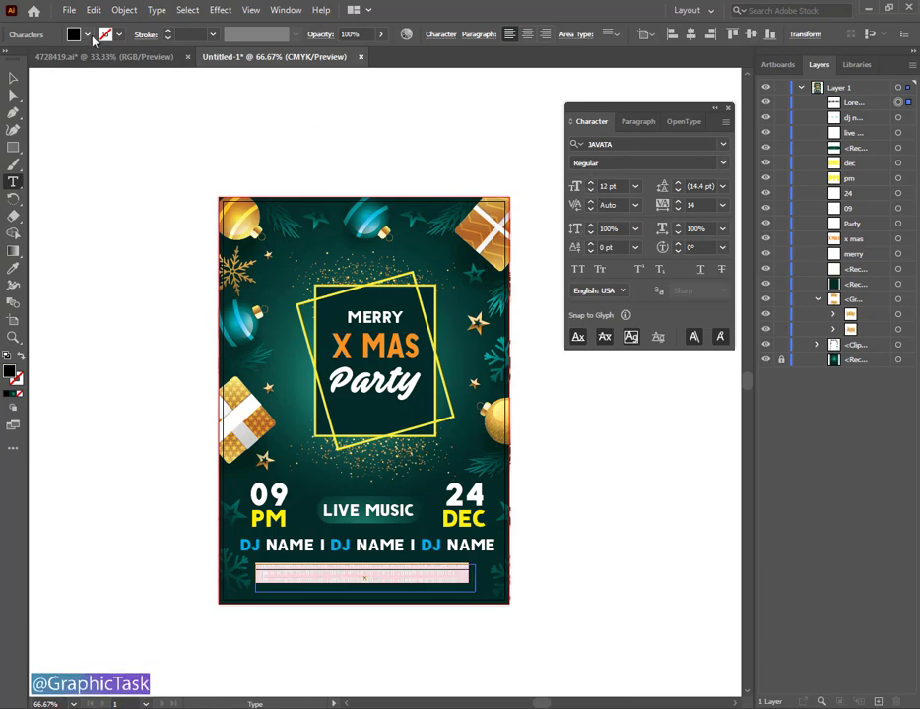
pyautogui.click(72, 32)
# - Make the lorem ipsum text white and move it up just below the DJ names
pyautogui.click(27, 59)
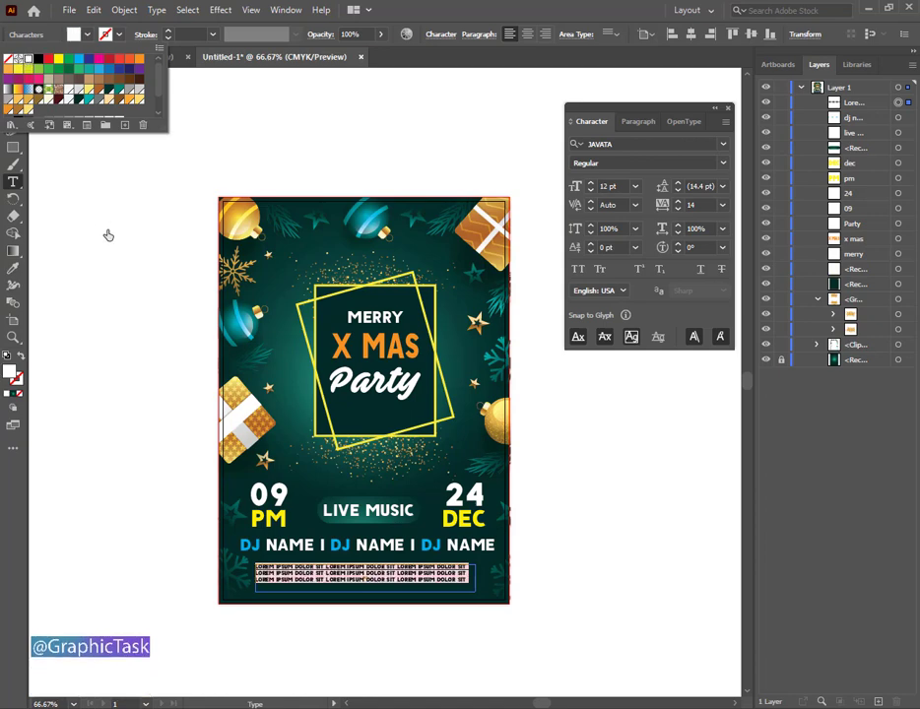
pyautogui.click(13, 77)
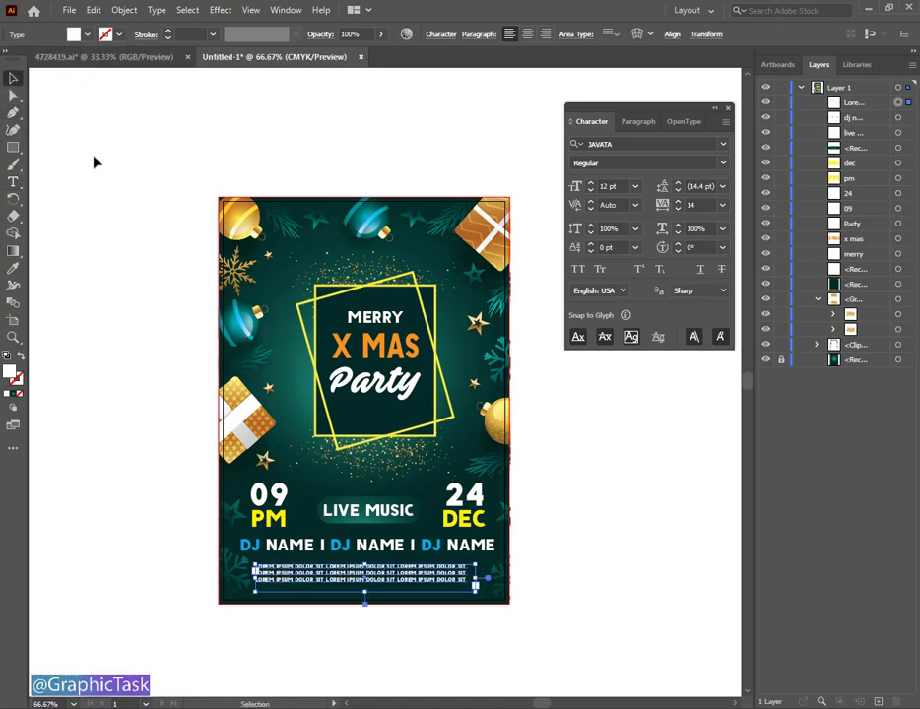
pyautogui.click(97, 218)
pyautogui.moveTo(324, 578); pyautogui.dragTo(335, 569)
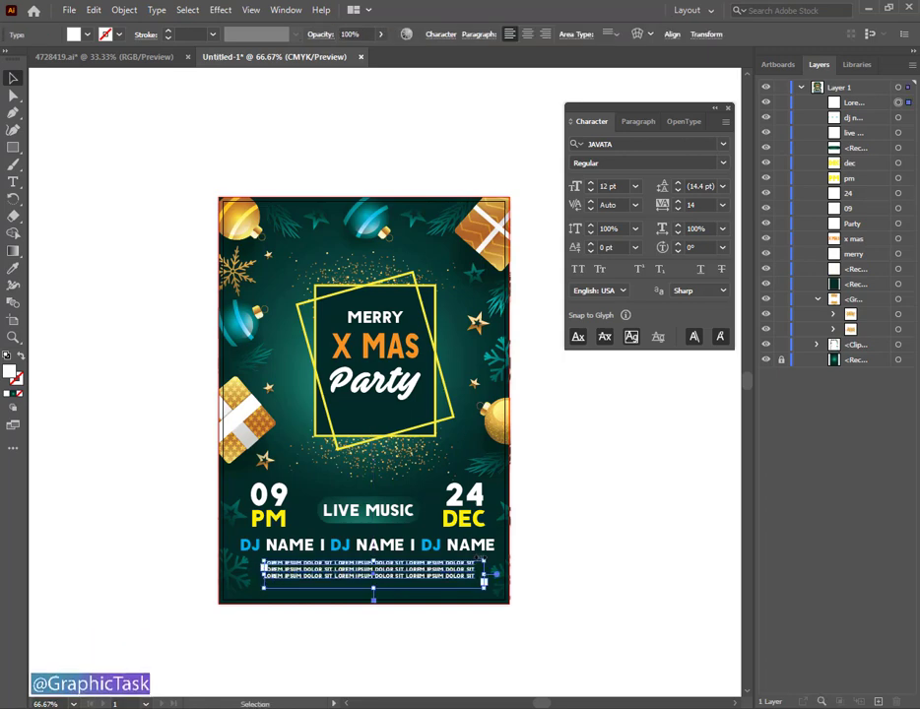
pyautogui.click(538, 543)
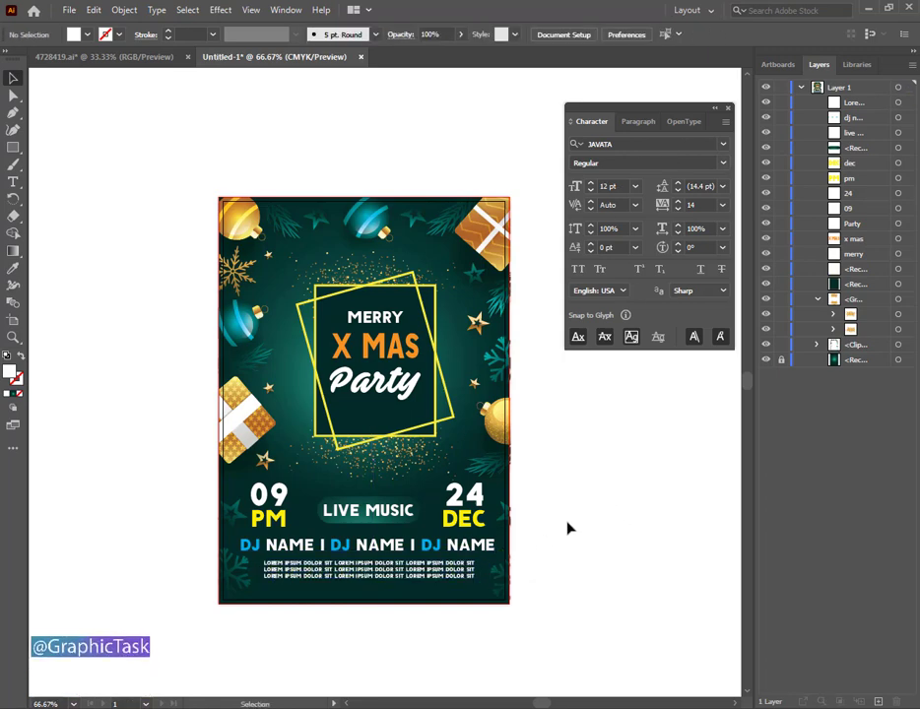
pyautogui.moveTo(392, 580); pyautogui.dragTo(393, 574)
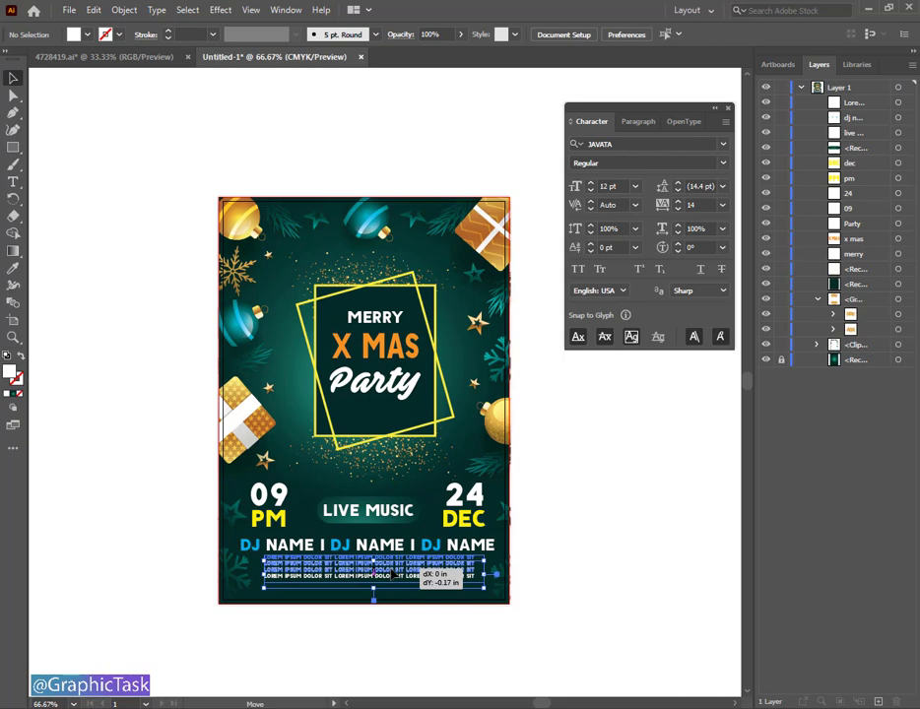
pyautogui.click(604, 532)
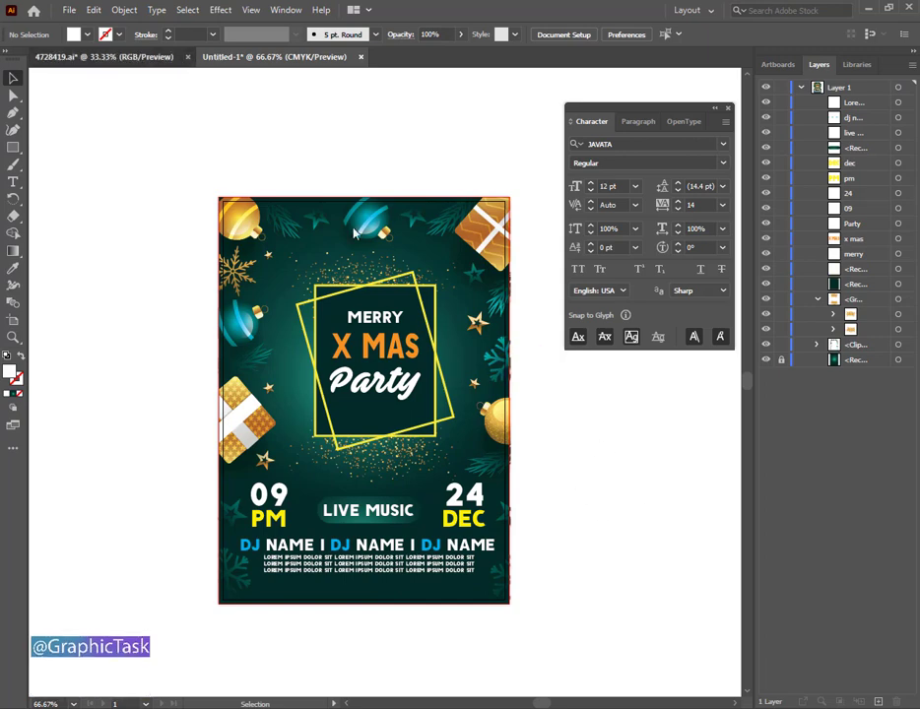
pyautogui.click(158, 56)
# - Move the four social icons to the poster's bottom centre and enlarge them below the text
pyautogui.moveTo(366, 297)
pyautogui.mouseDown()
pyautogui.moveTo(463, 336)
pyautogui.moveTo(340, 269)
pyautogui.moveTo(350, 270)
pyautogui.mouseUp()
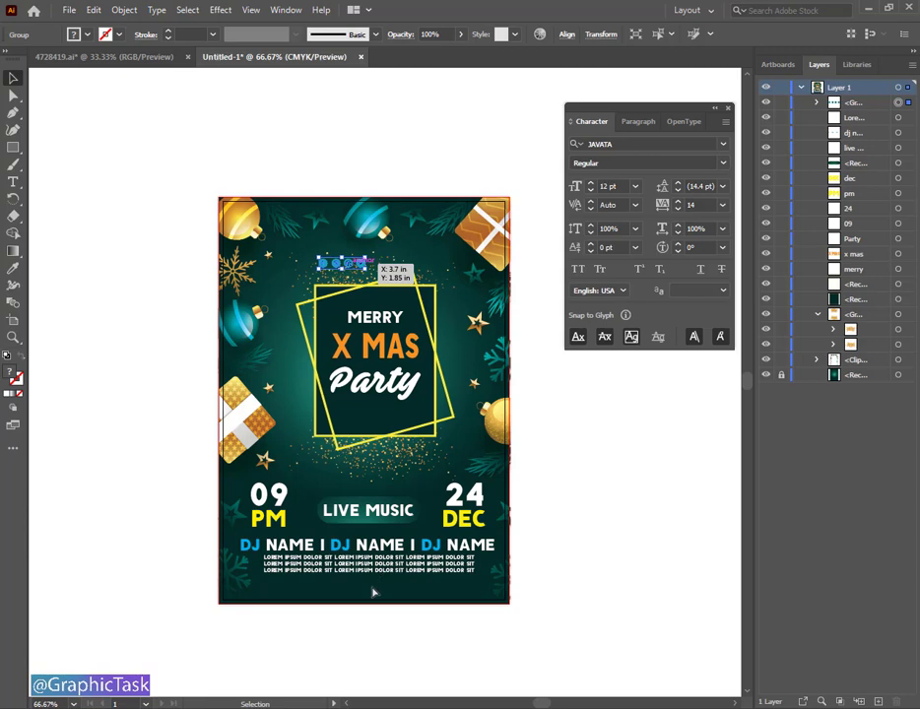
pyautogui.moveTo(373, 592); pyautogui.dragTo(373, 588)
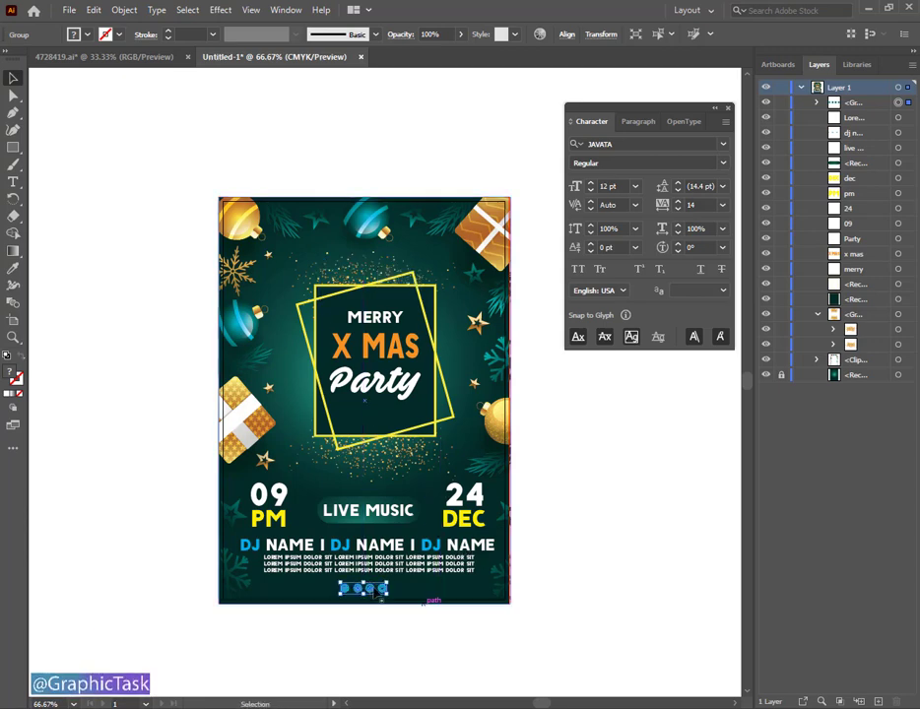
pyautogui.hotkey('ctrl', '+')
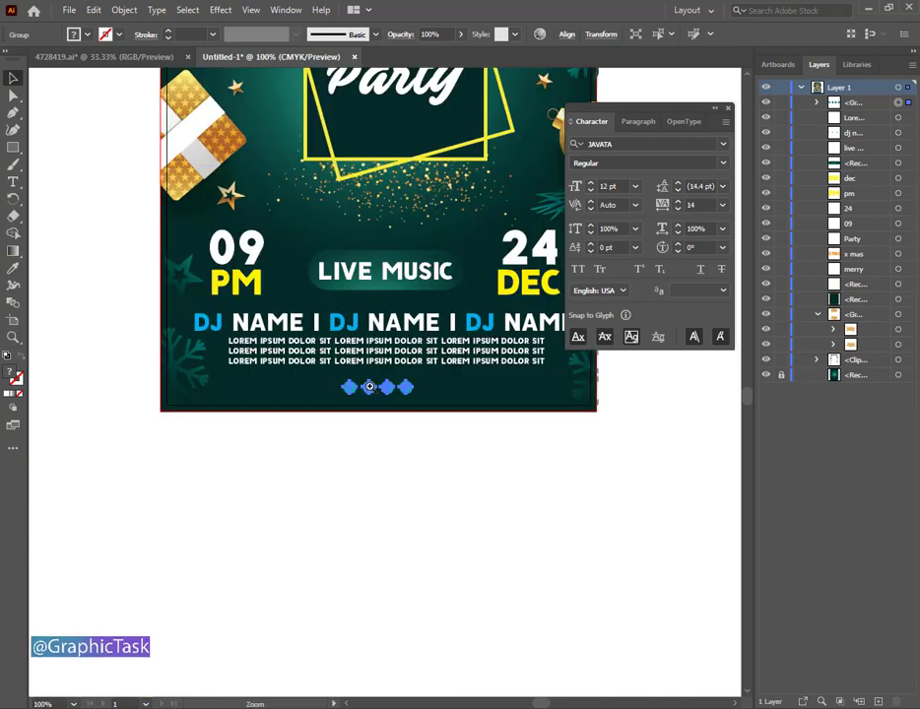
pyautogui.hotkey('ctrl', '+')
pyautogui.moveTo(451, 393)
pyautogui.mouseDown()
pyautogui.moveTo(470, 401)
pyautogui.moveTo(430, 391)
pyautogui.mouseUp()
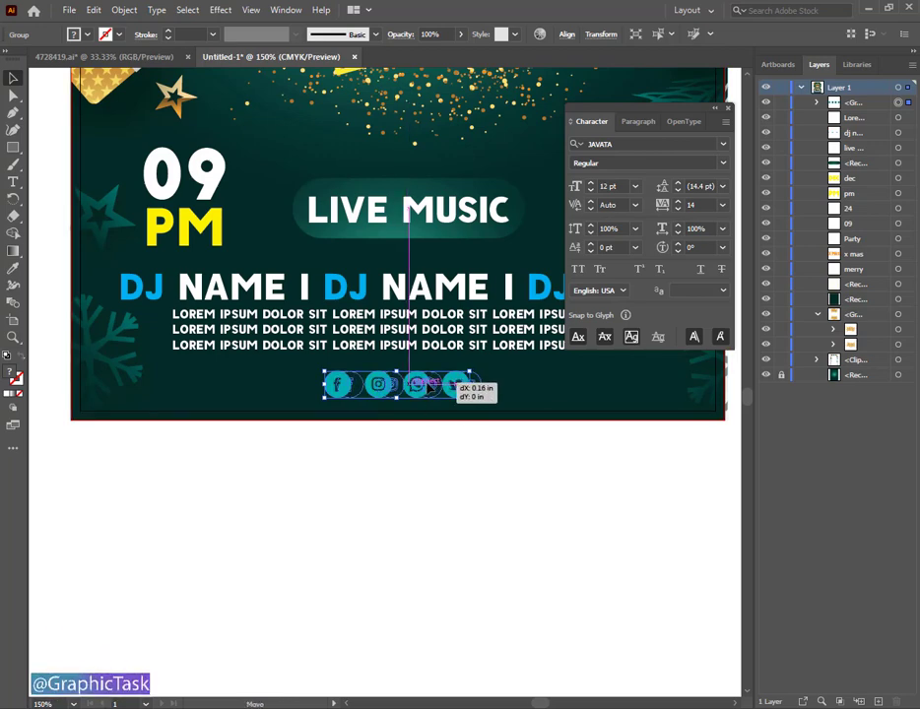
pyautogui.click(460, 479)
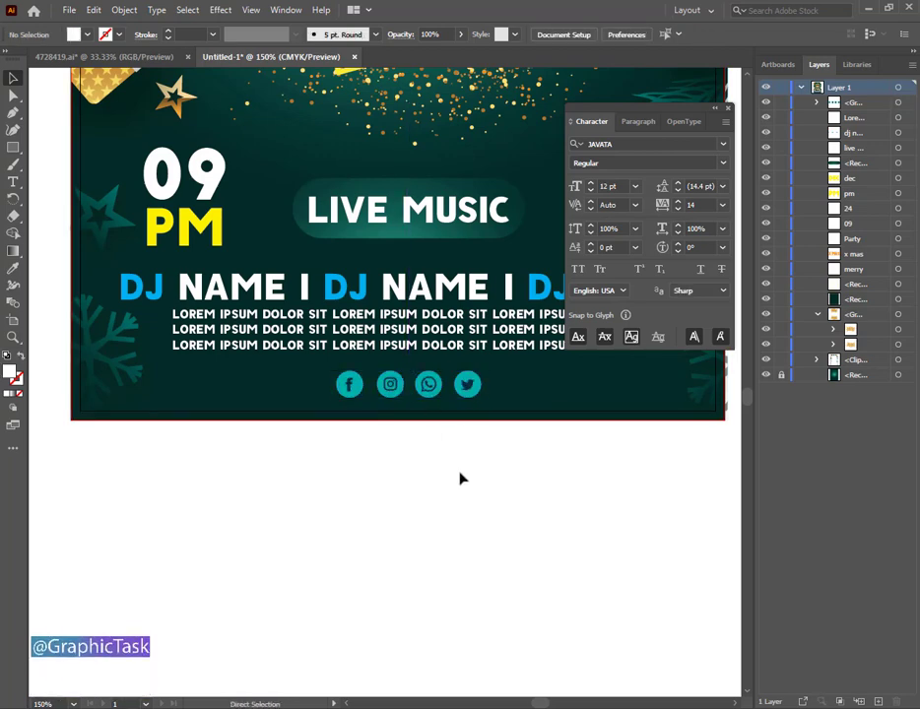
# - Fit the whole poster in the window and close the Character panel
pyautogui.hotkey('ctrl', '0')
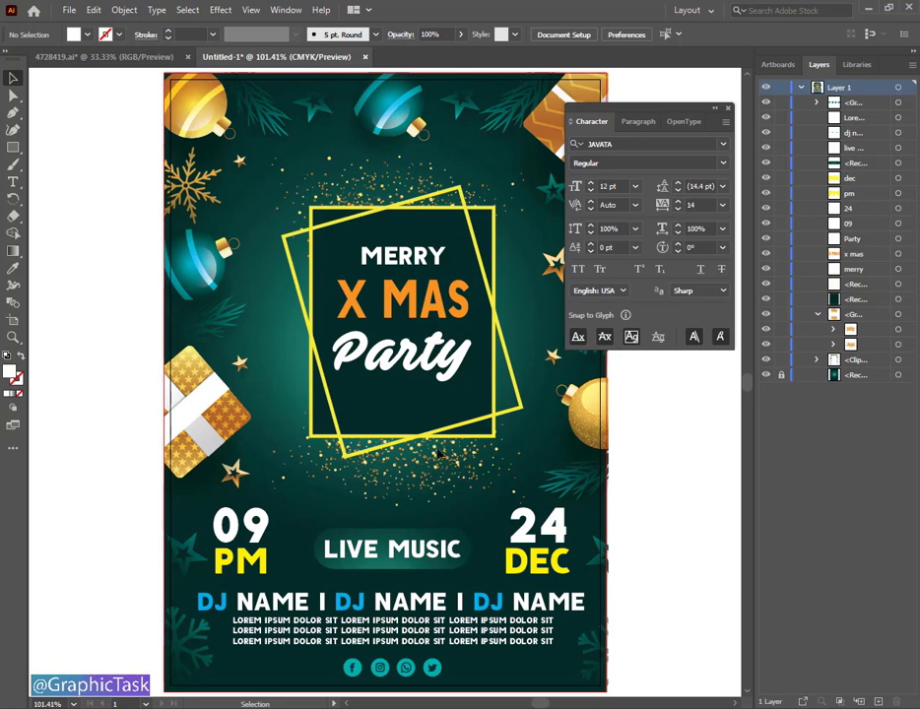
pyautogui.click(727, 107)
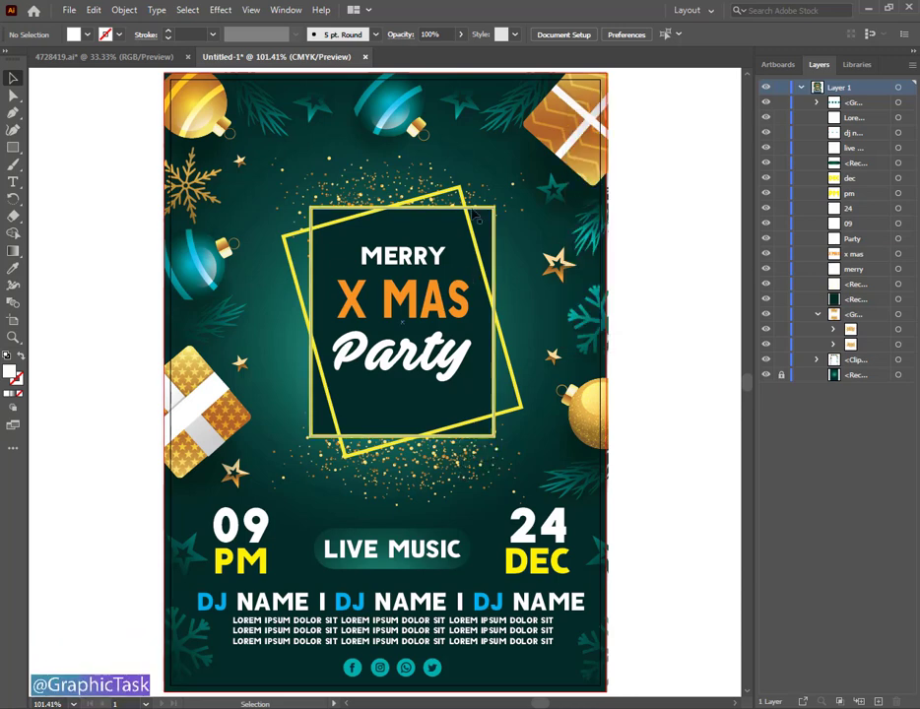